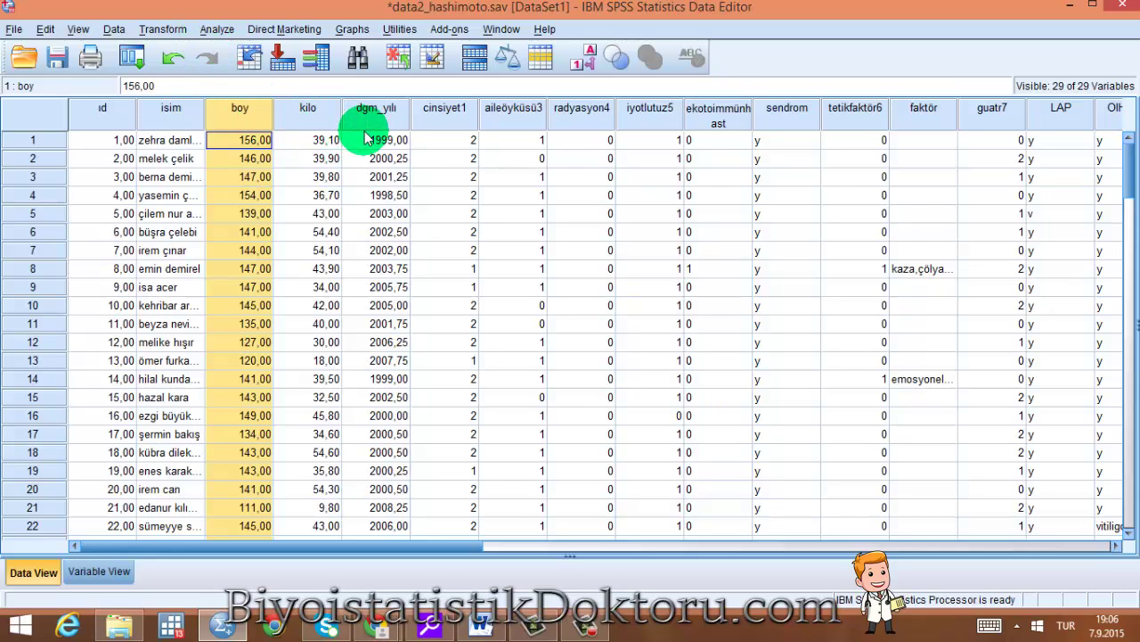
Start a new Compute Variable calculation, clear the old numeric expression and set the target variable to yas
click(165, 29)
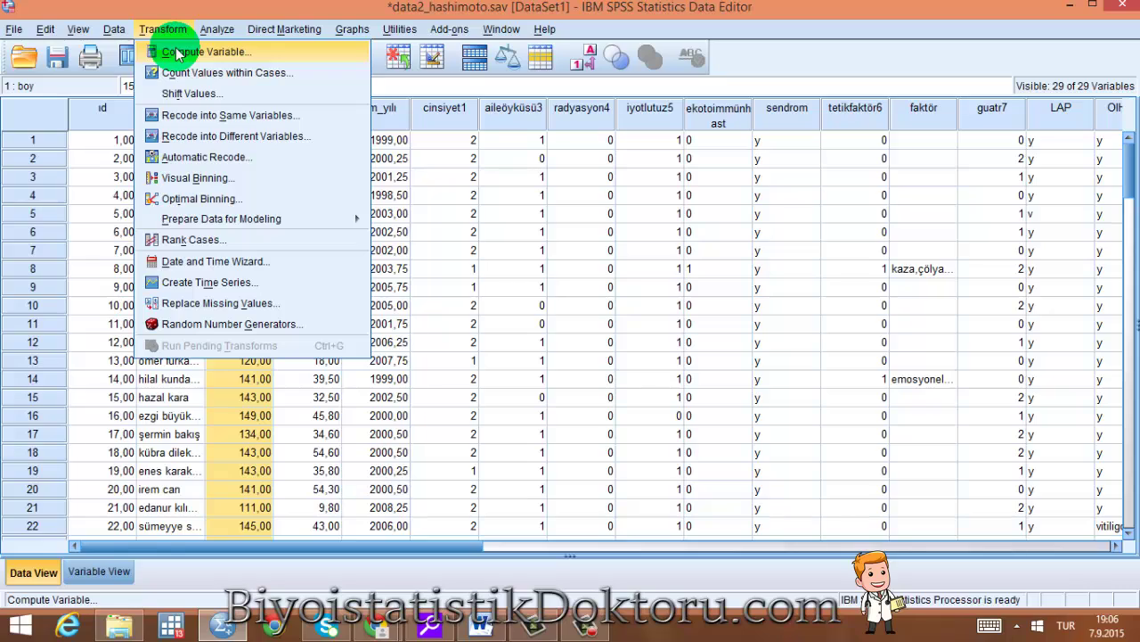
click(179, 53)
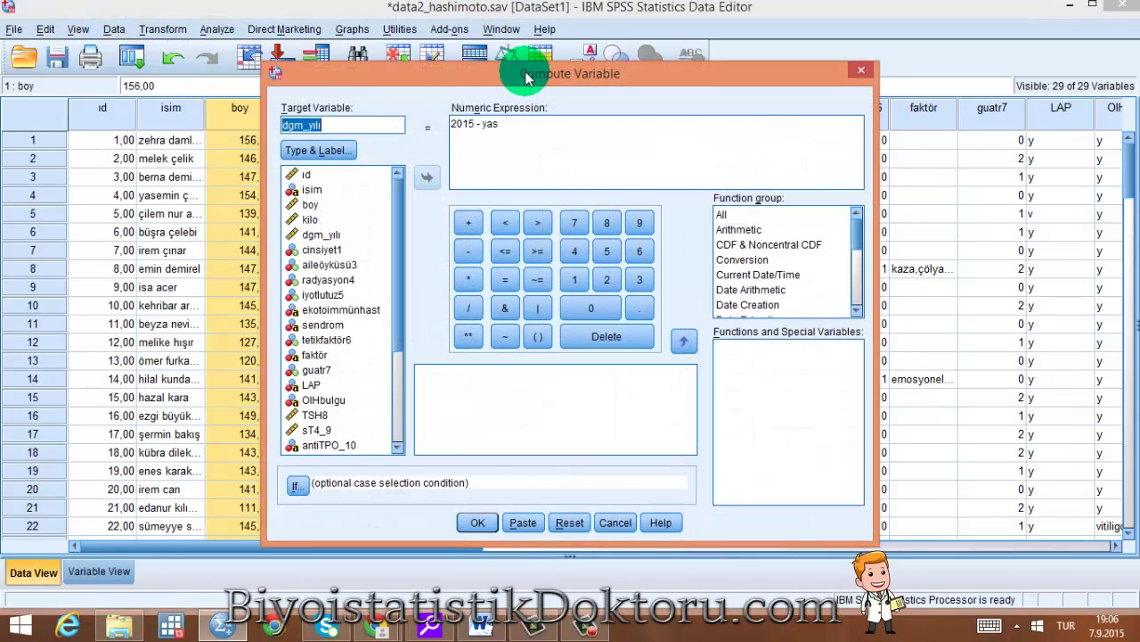
drag(526, 78, 606, 82)
drag(604, 132, 531, 116)
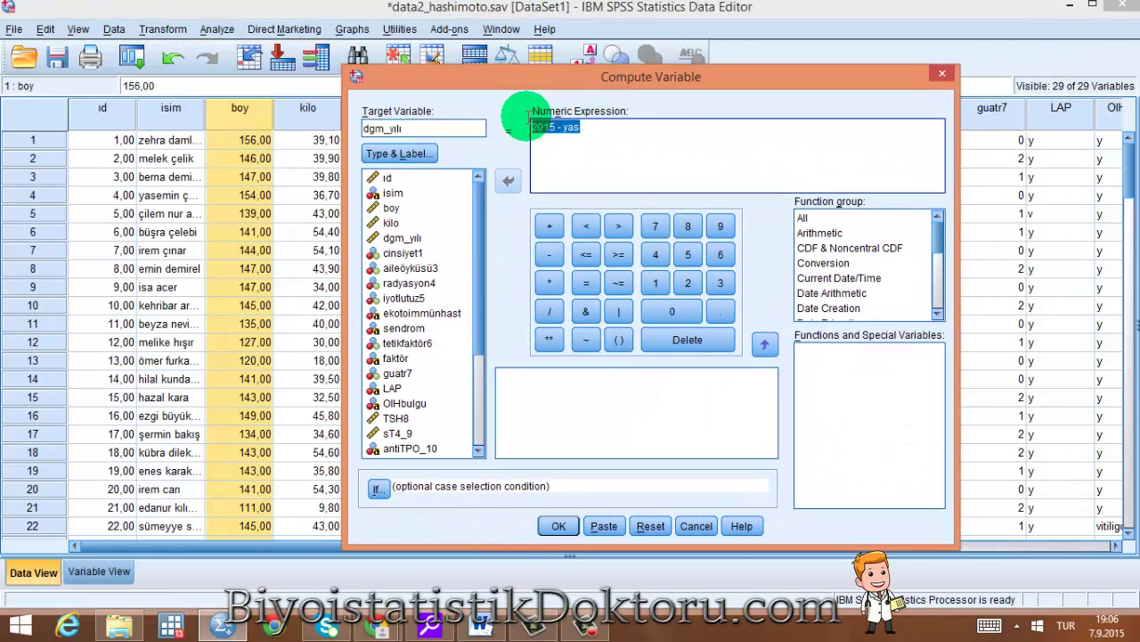
key(Delete)
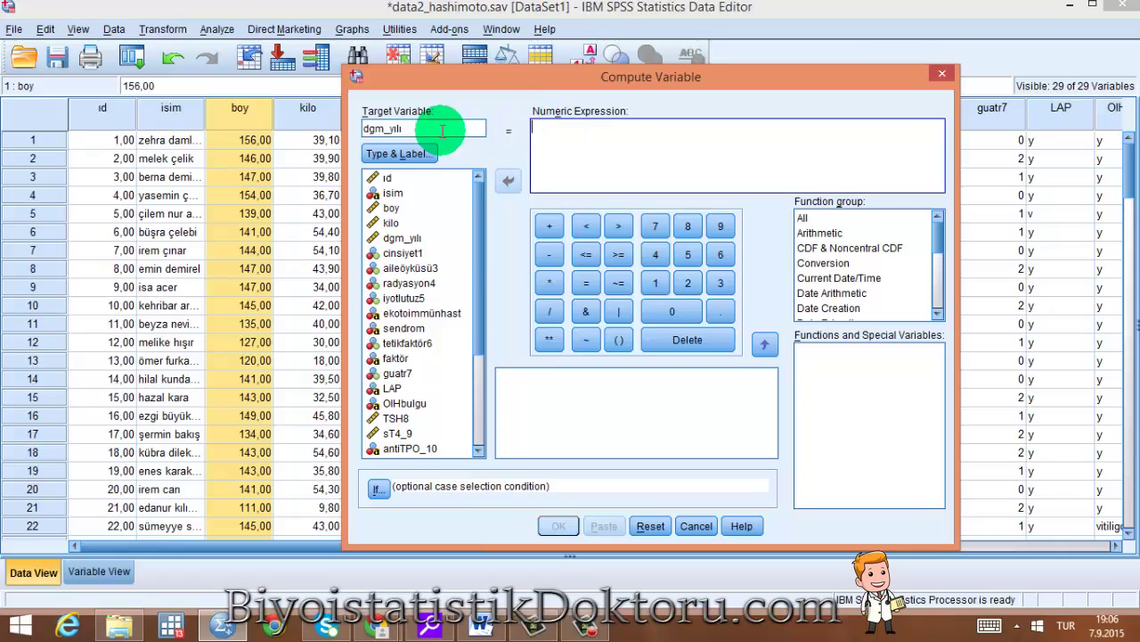
drag(433, 127, 365, 126)
text(bo)
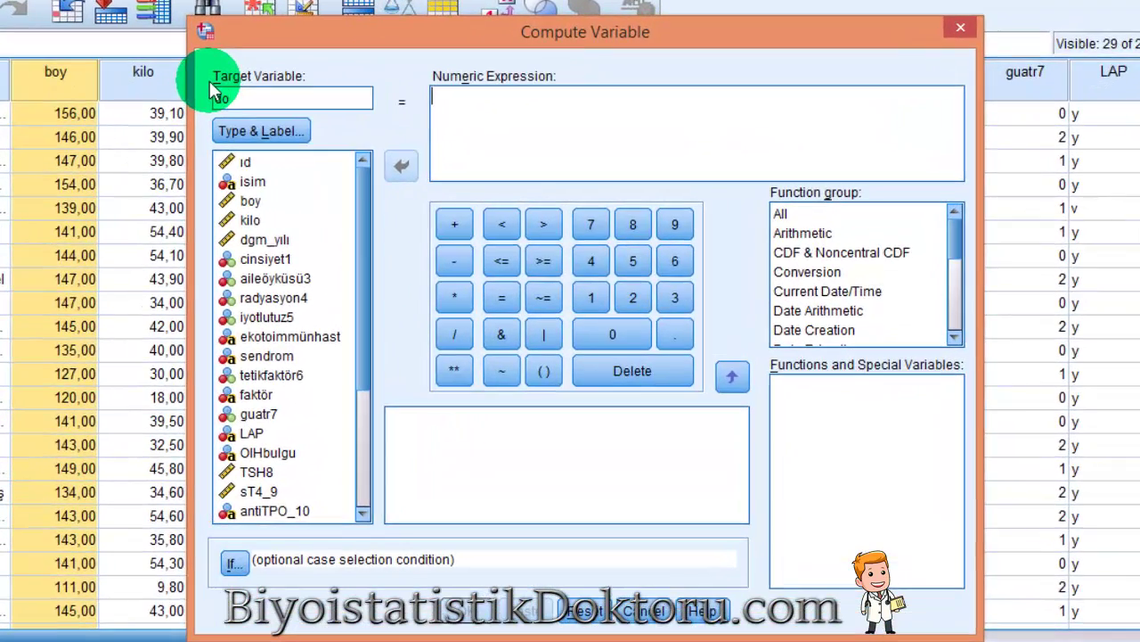
key(BackSpace)
key(BackSpace)
text(yas)
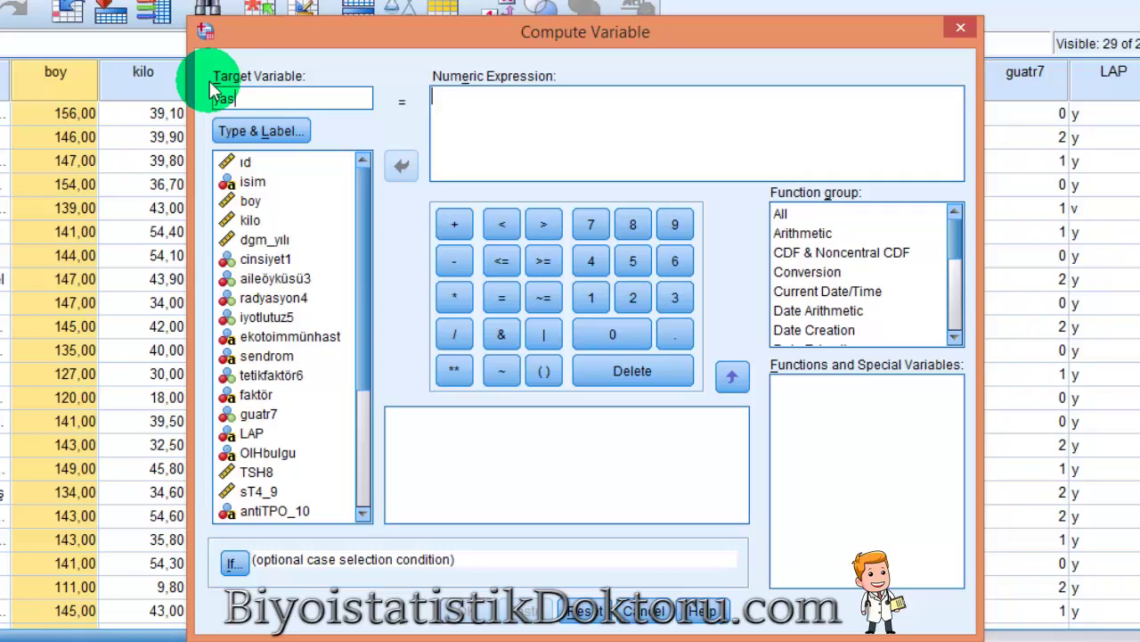
Begin the numeric expression for yas with 2015-
click(575, 132)
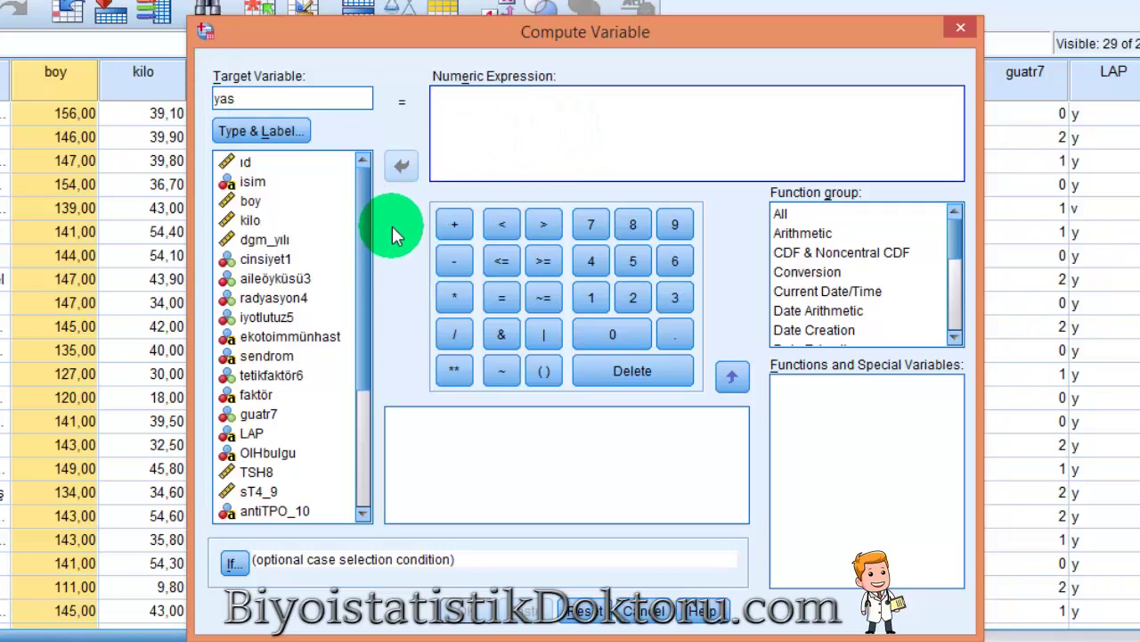
click(294, 241)
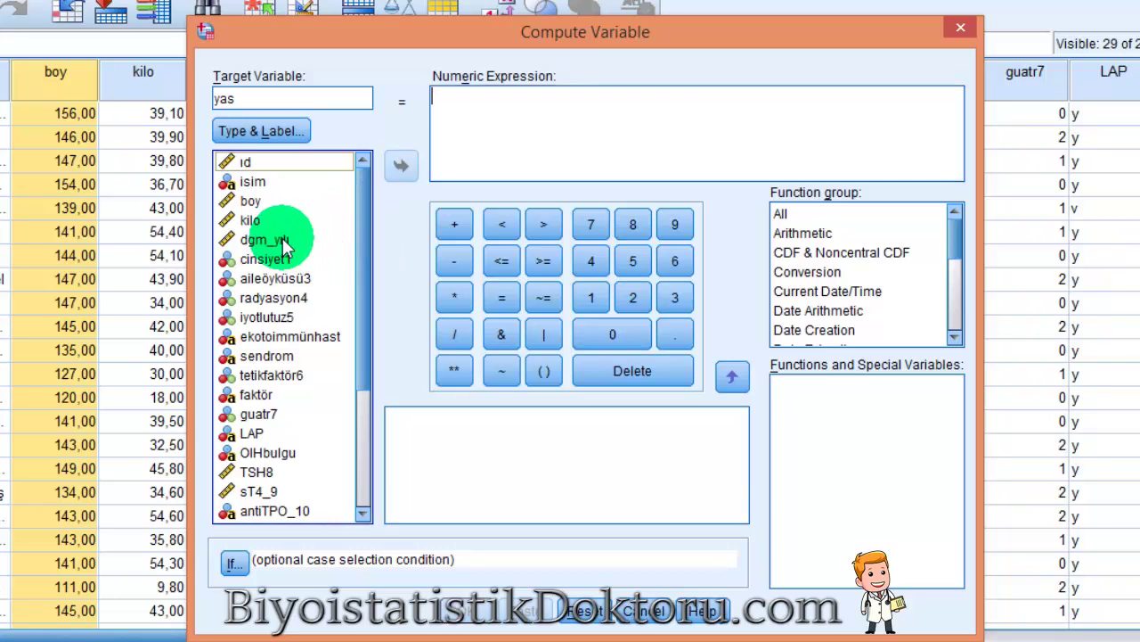
click(446, 105)
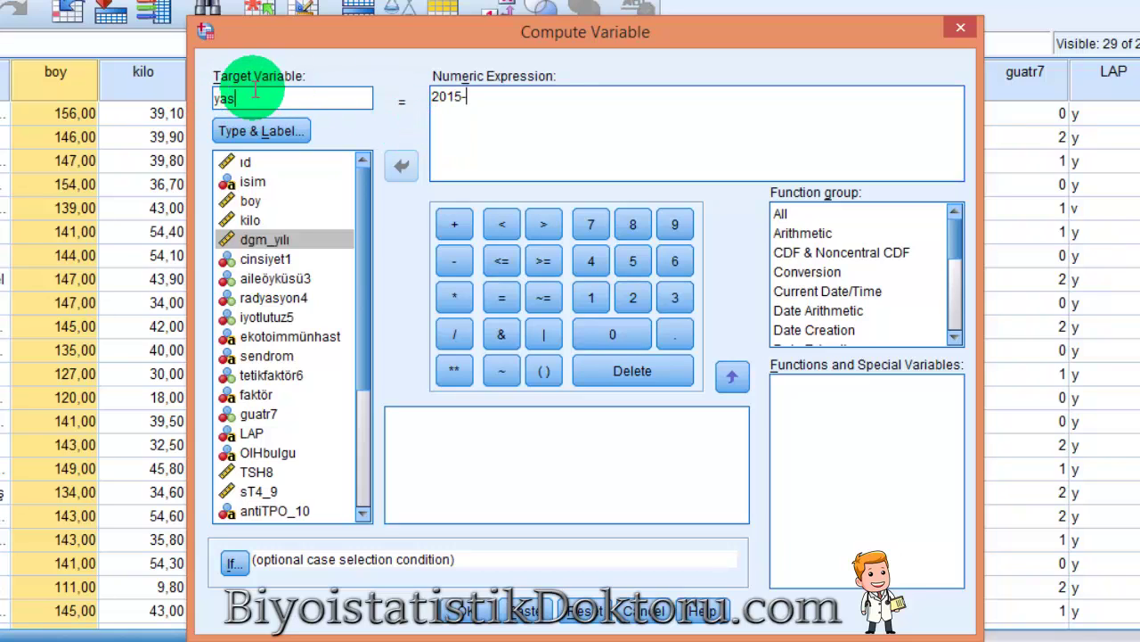
Give the target variable yas the label "deneklerimizn yaşları" and keep its type numeric
drag(247, 102, 223, 99)
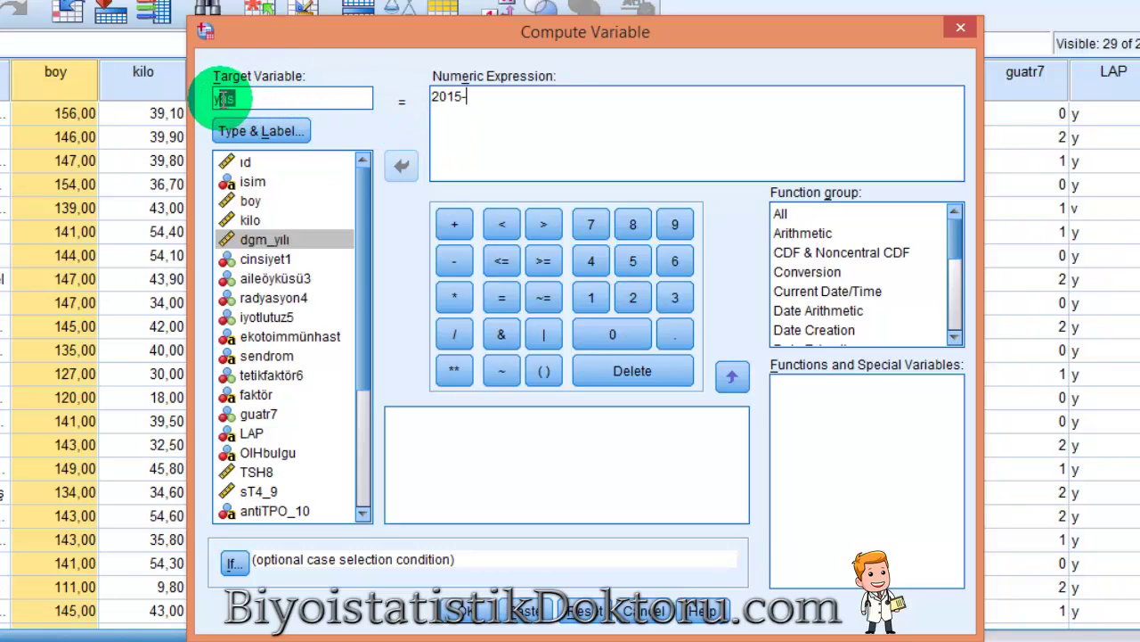
double_click(249, 104)
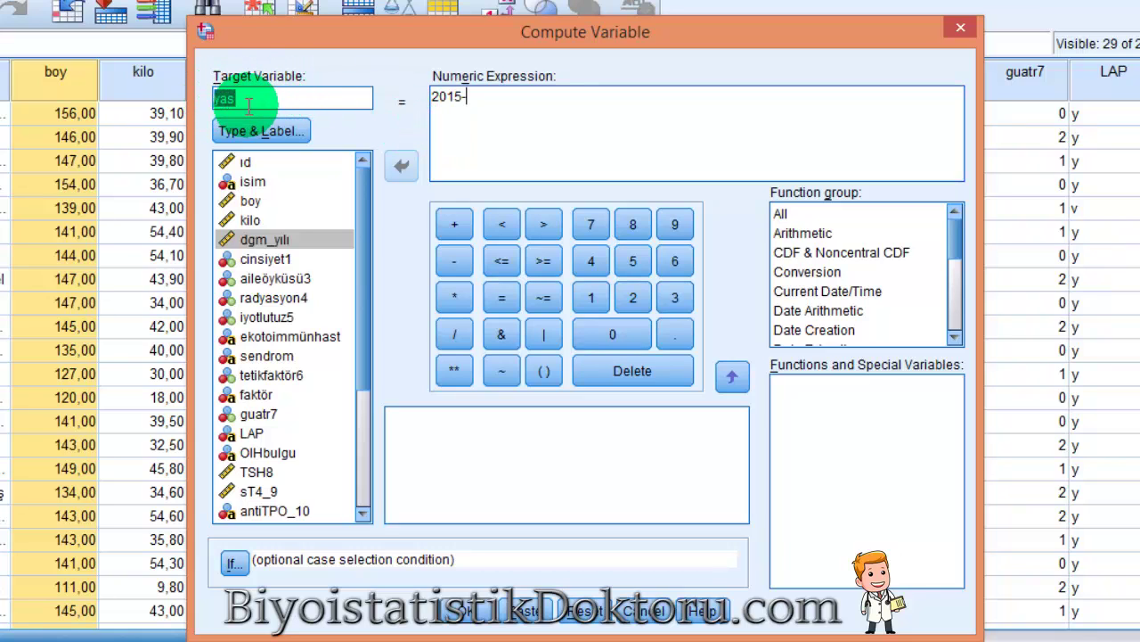
click(286, 136)
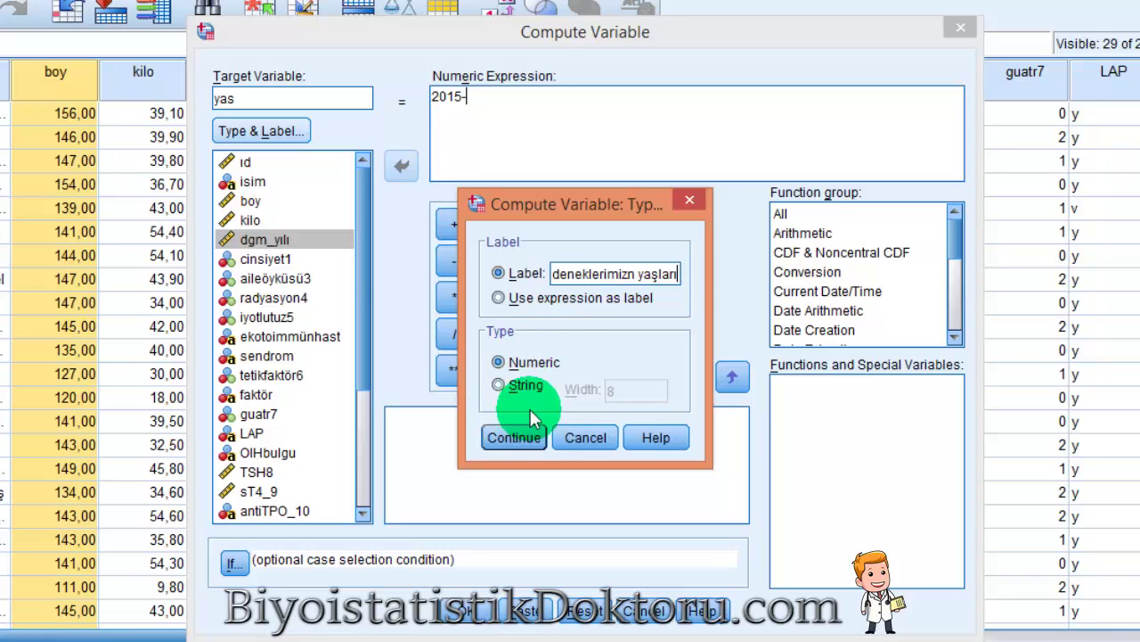
click(517, 437)
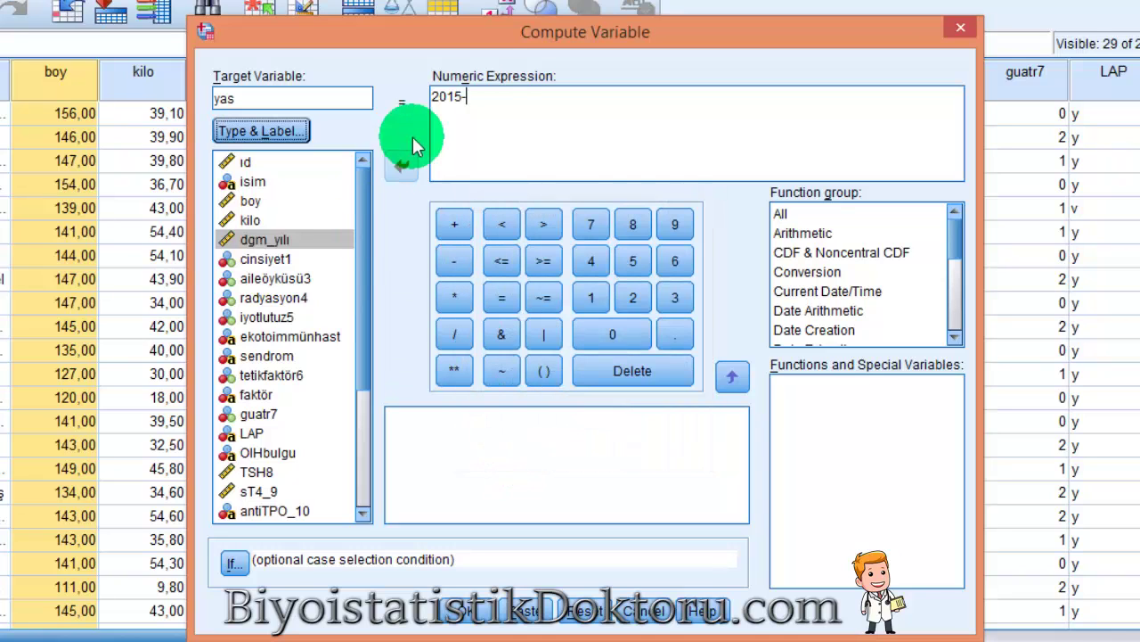
Complete the numeric expression as 2015-dgm_yılı and compute the variable
click(458, 129)
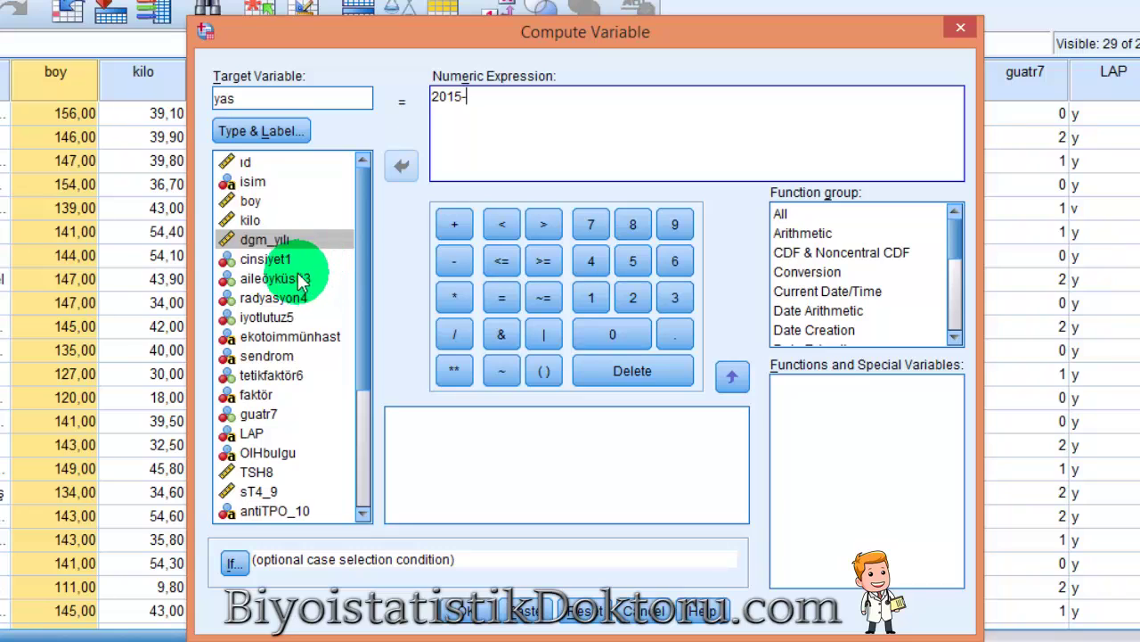
click(285, 239)
click(406, 169)
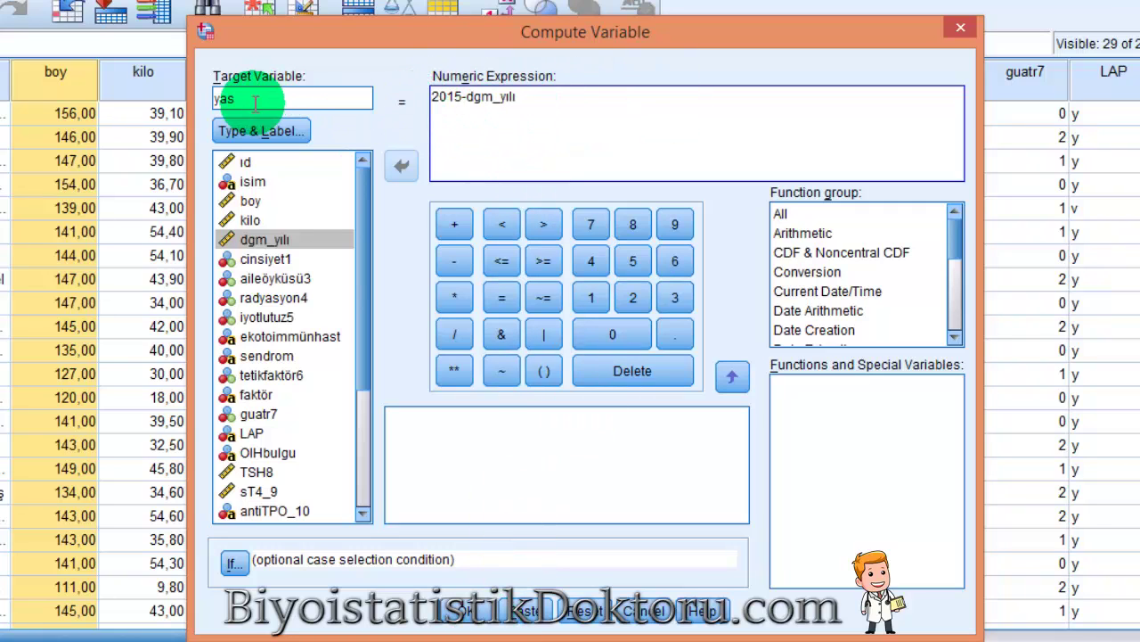
click(453, 623)
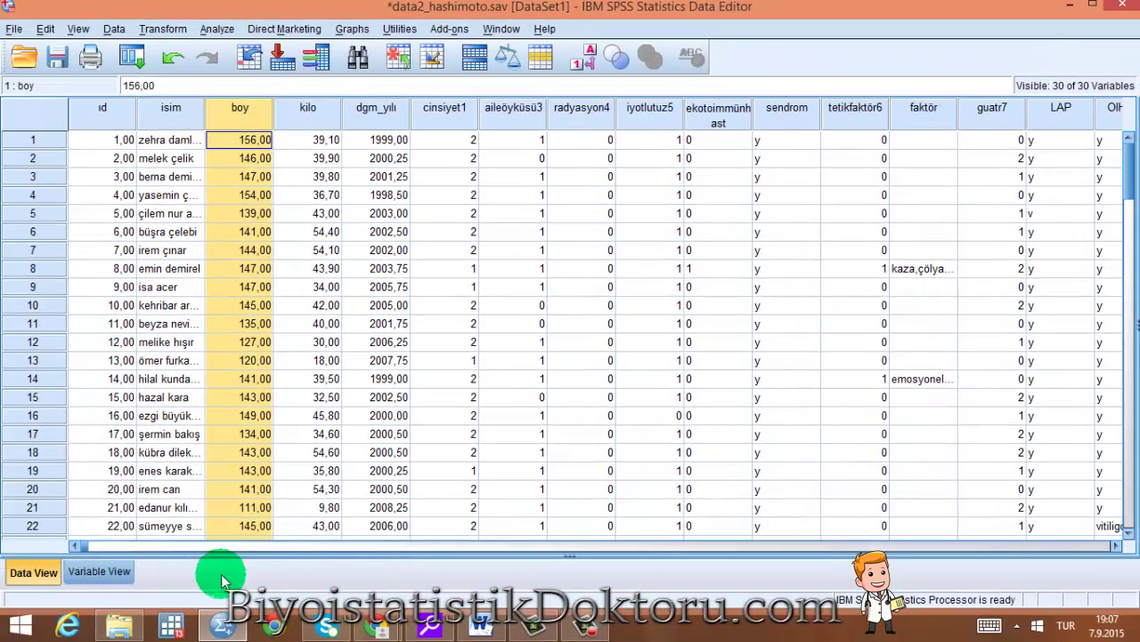
Check the values of the newly computed yas column at the end of the dataset
drag(89, 545, 927, 548)
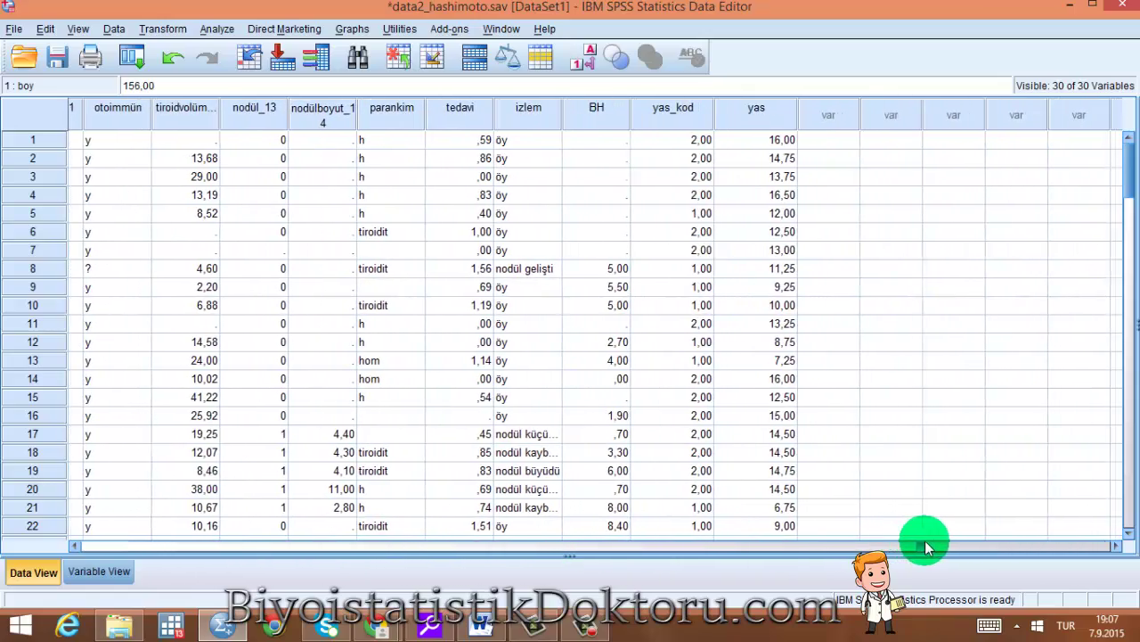
click(748, 111)
scroll(762, 174, down, 4)
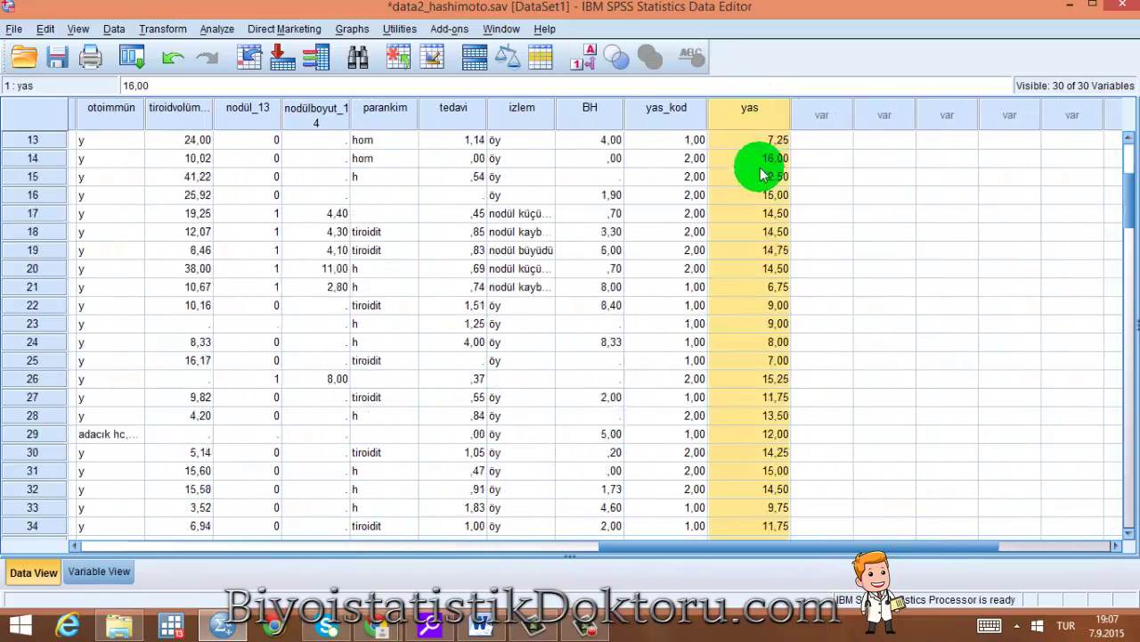
scroll(762, 174, down, 20)
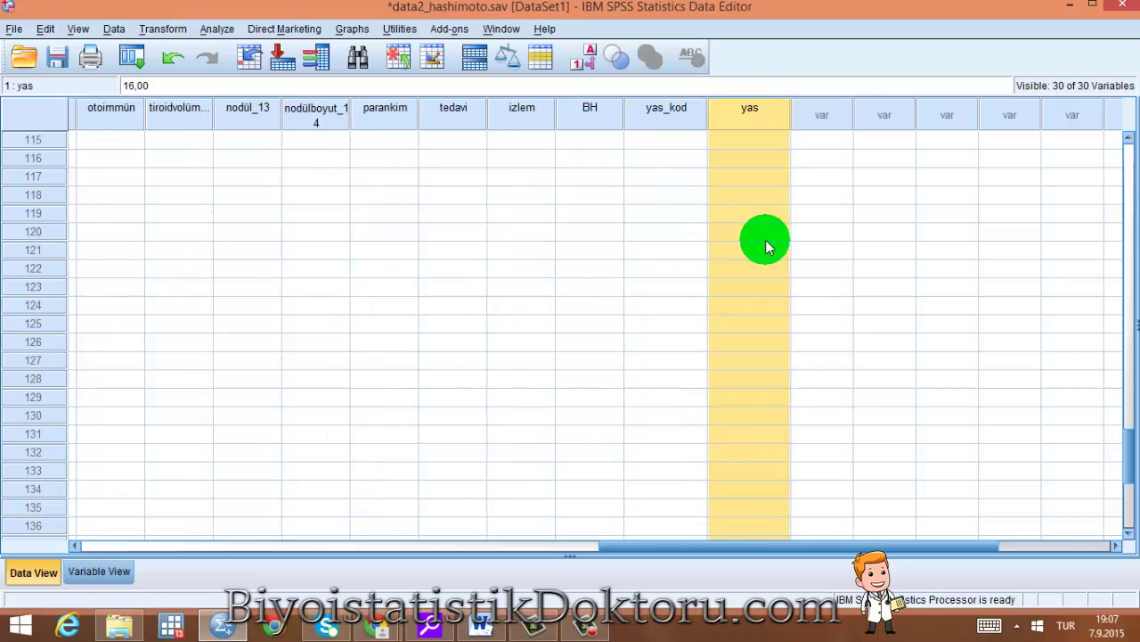
scroll(766, 242, up, 20)
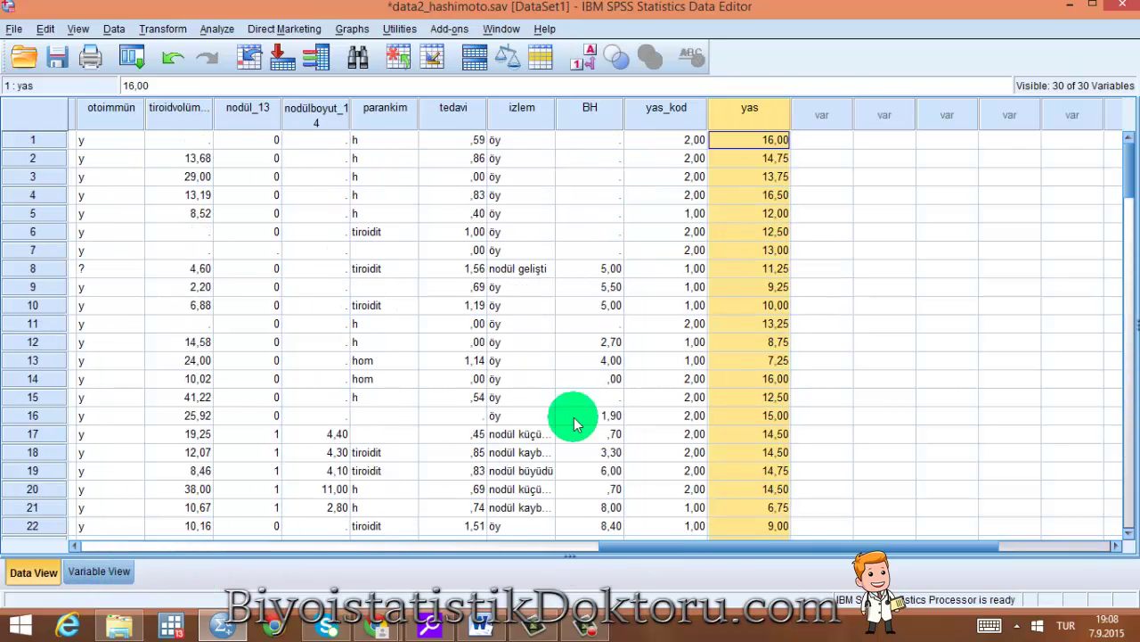
Move the yas variable directly below dgm_yılı in the variable definitions list
click(103, 570)
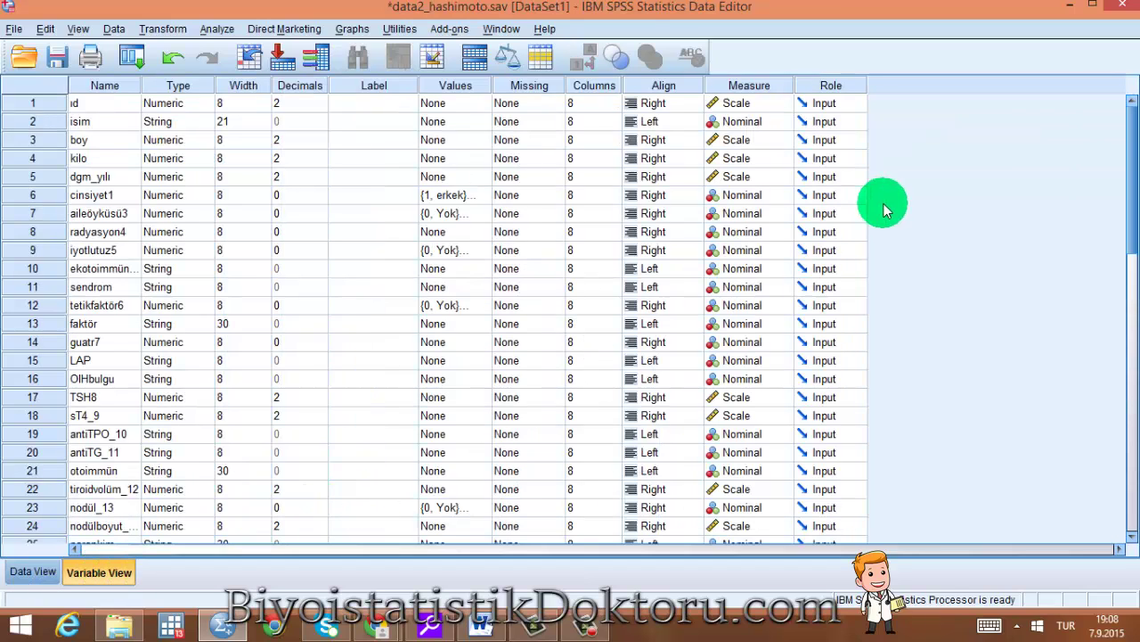
click(119, 178)
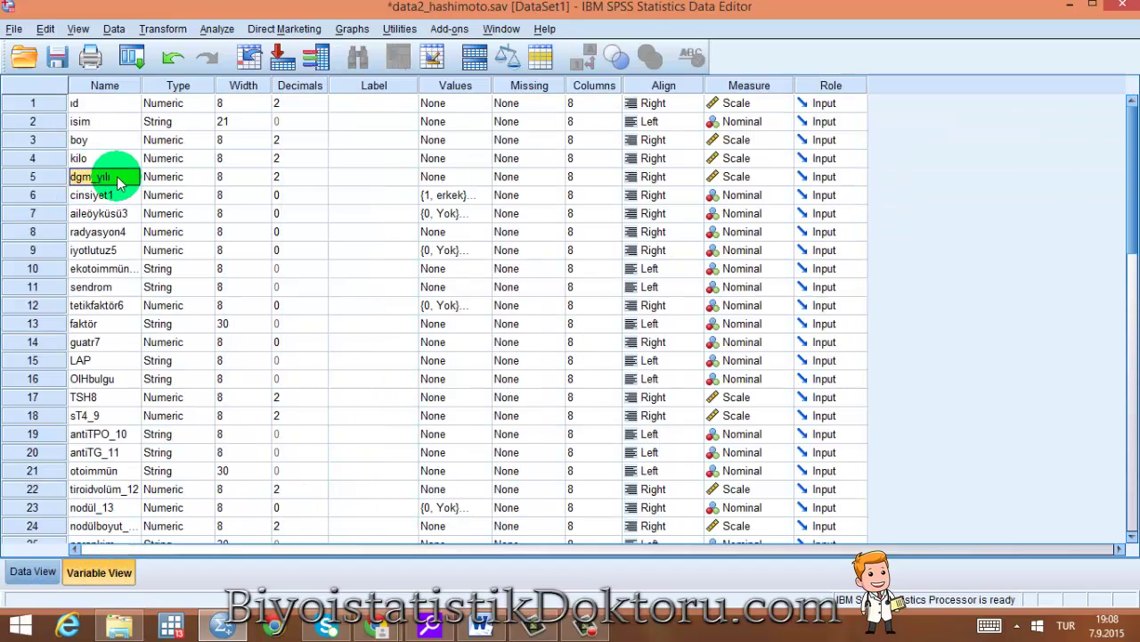
scroll(103, 459, down, 4)
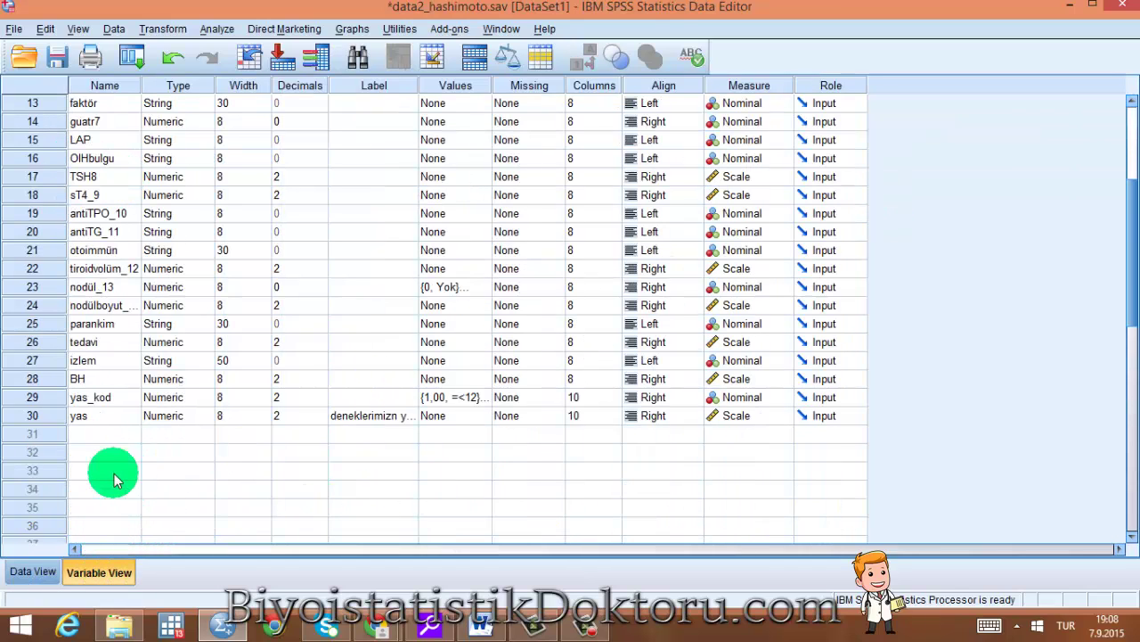
click(49, 417)
scroll(50, 437, up, 1)
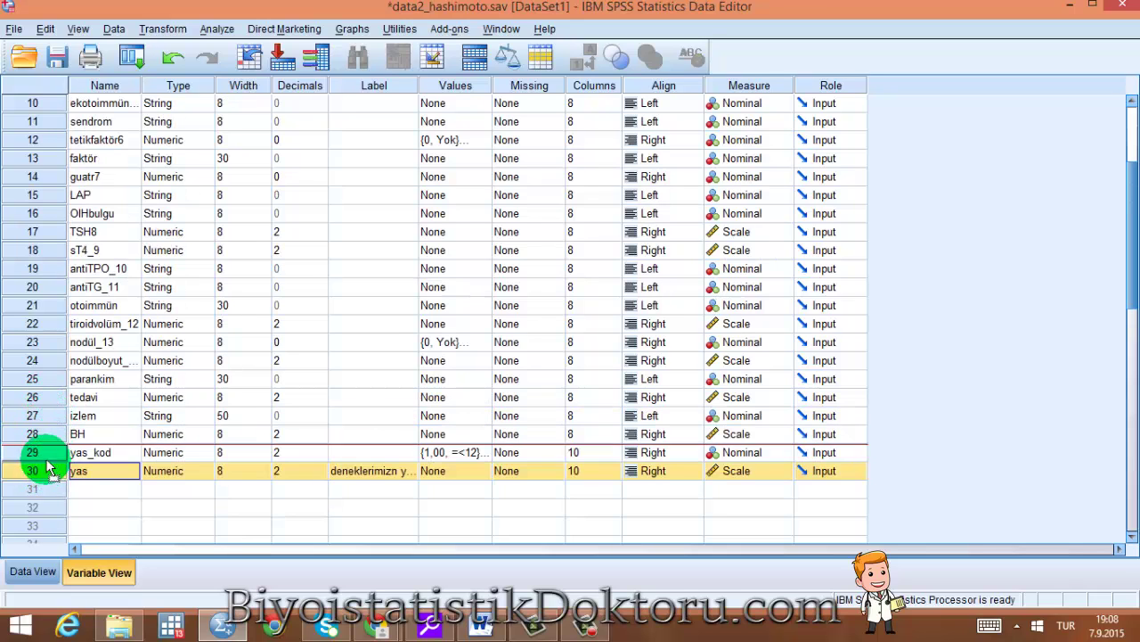
scroll(38, 116, up, 3)
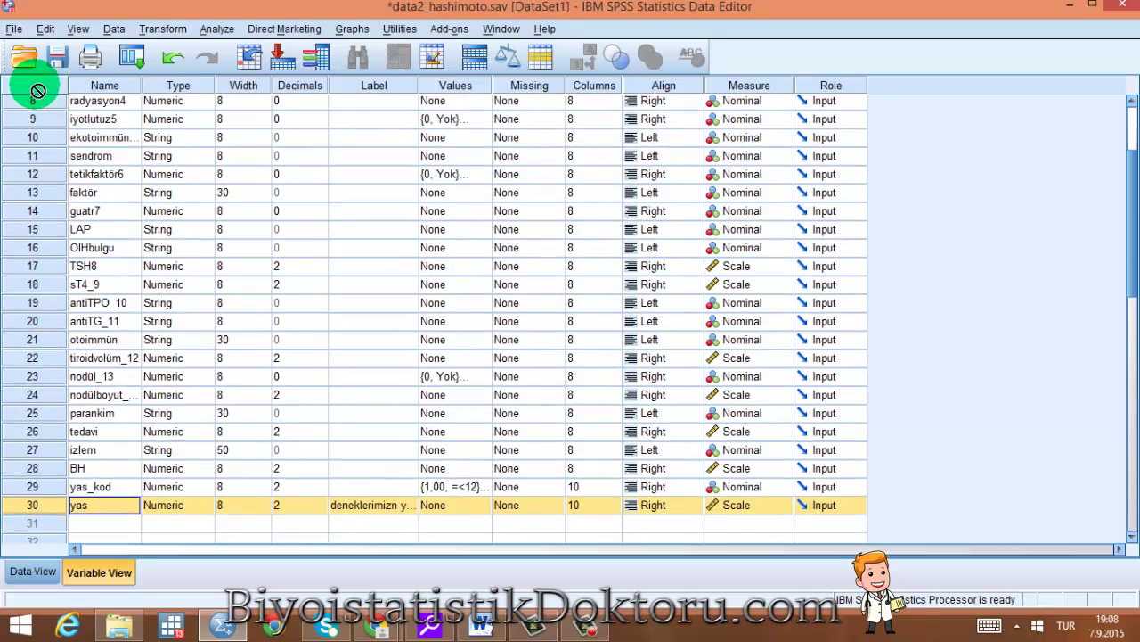
drag(49, 105, 43, 202)
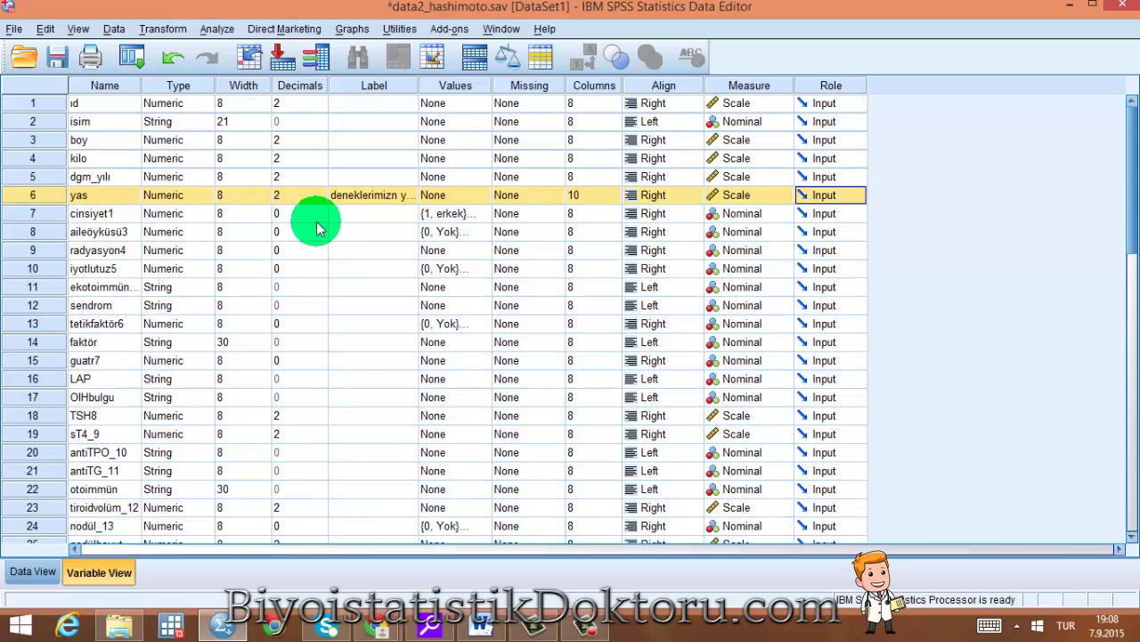
Return to the case data and examine the yas column beside dgm_yılı and the order of the ıd column
click(34, 572)
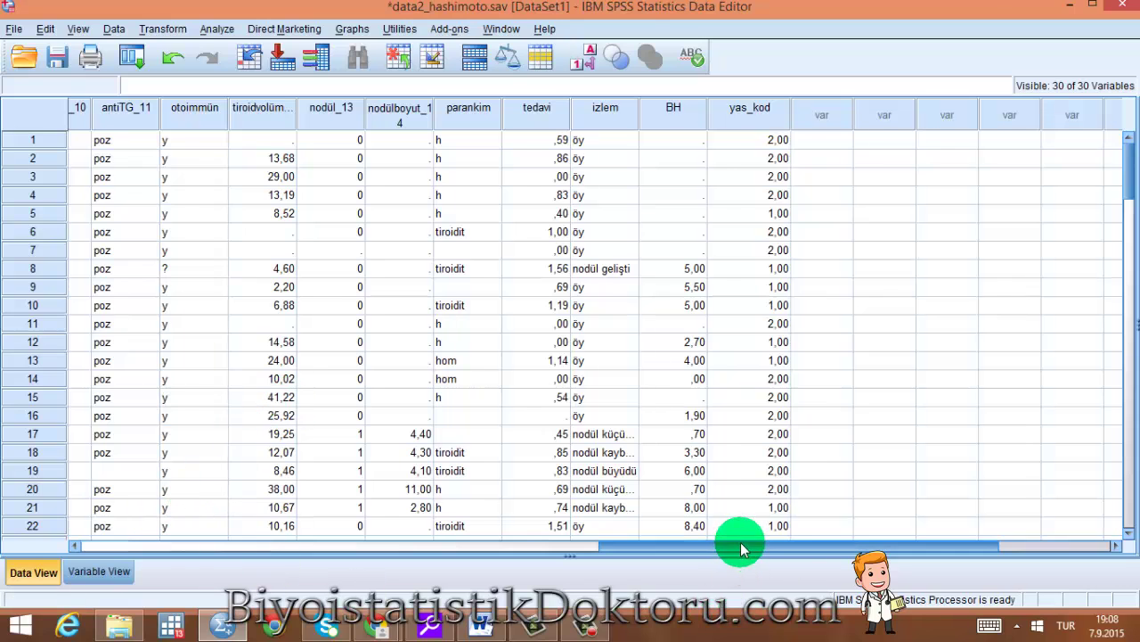
drag(740, 541, 107, 468)
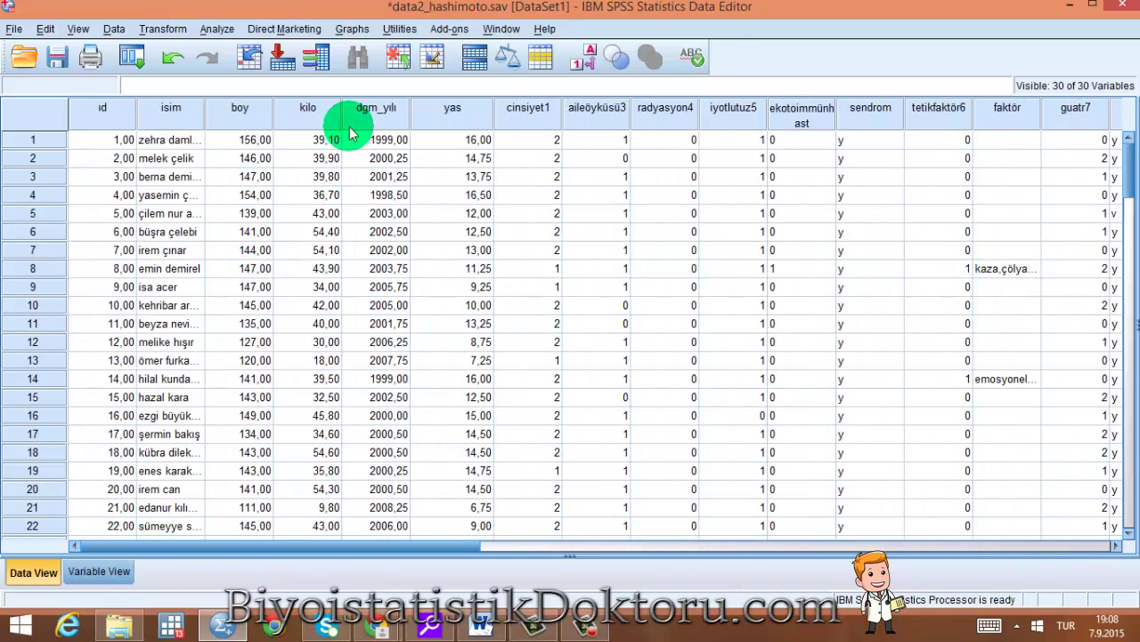
click(453, 111)
scroll(491, 285, down, 5)
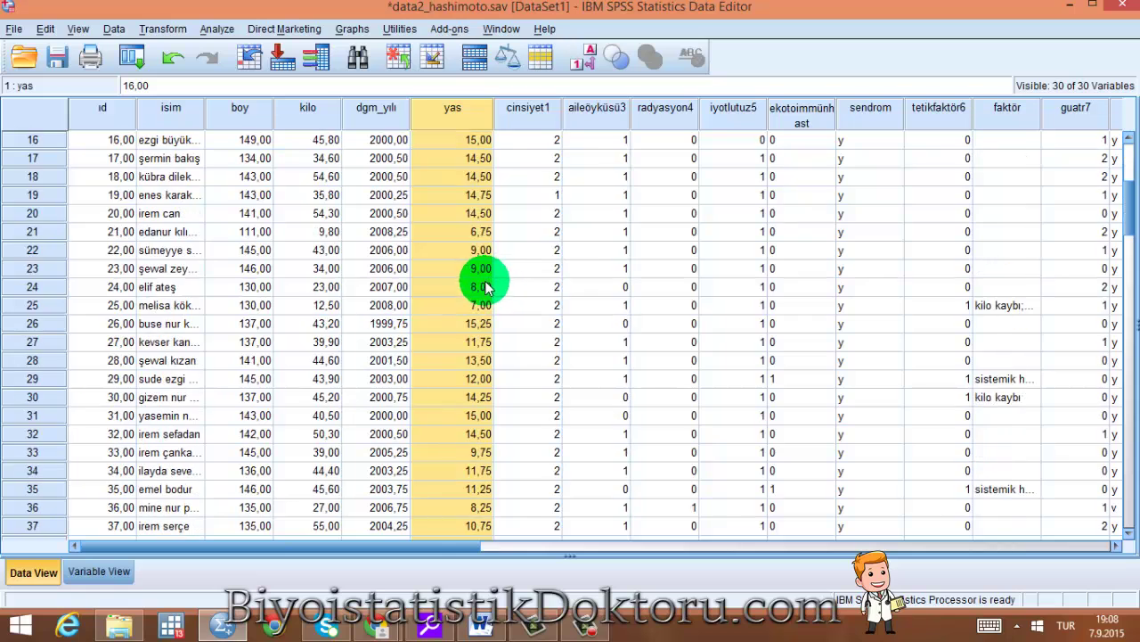
scroll(472, 278, up, 5)
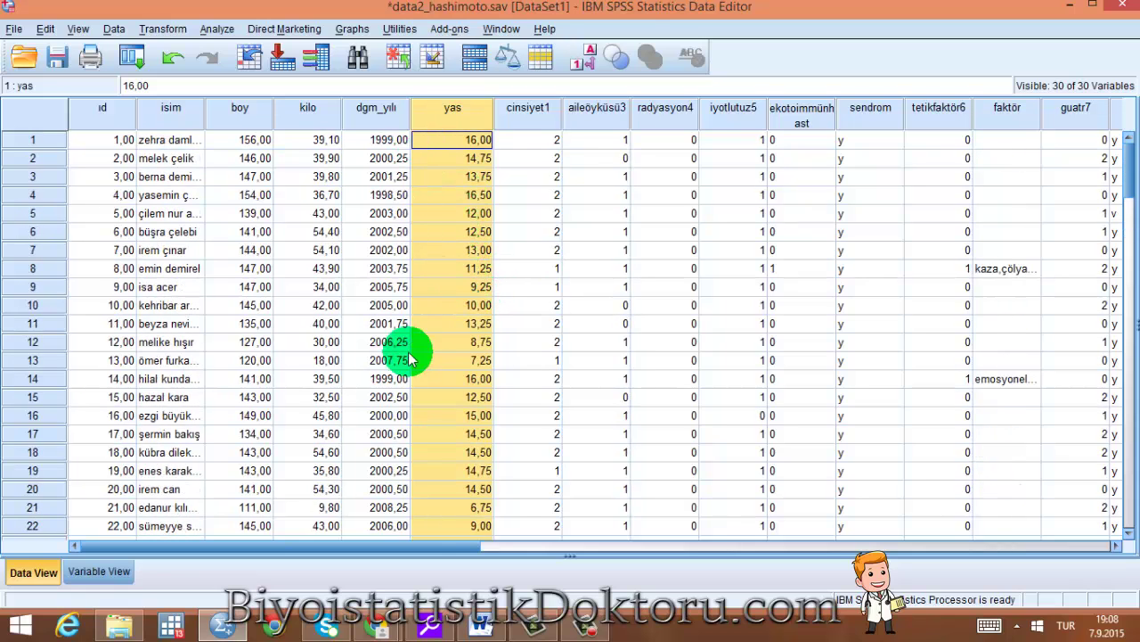
click(101, 113)
scroll(71, 196, down, 10)
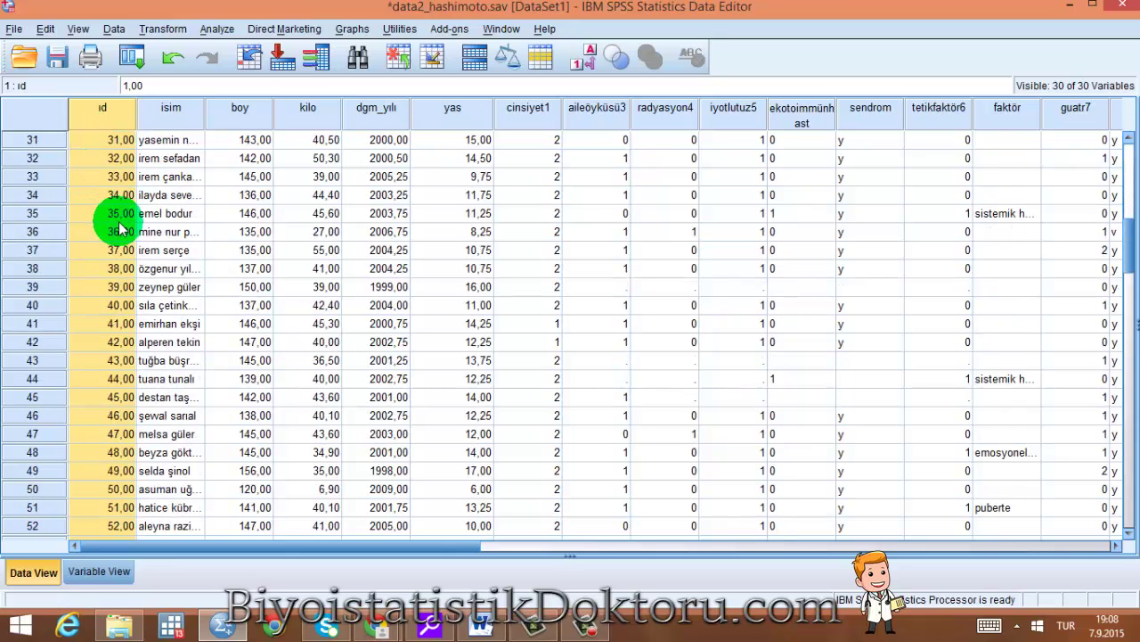
scroll(152, 223, up, 6)
scroll(151, 219, up, 4)
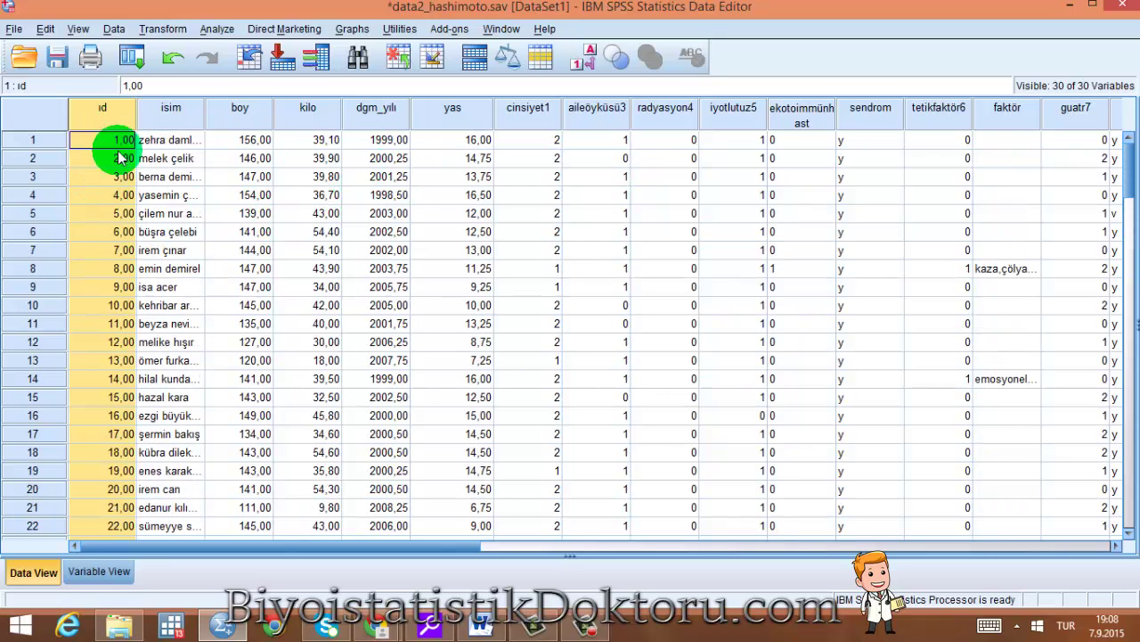
Sort the cases by yas in ascending order
right_click(472, 118)
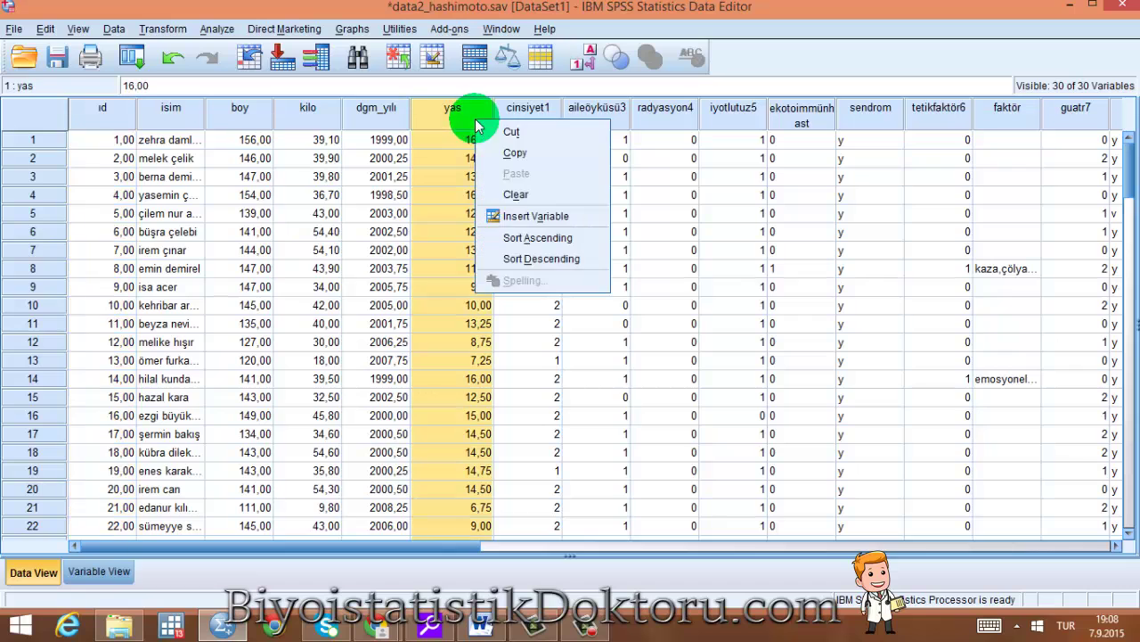
click(538, 238)
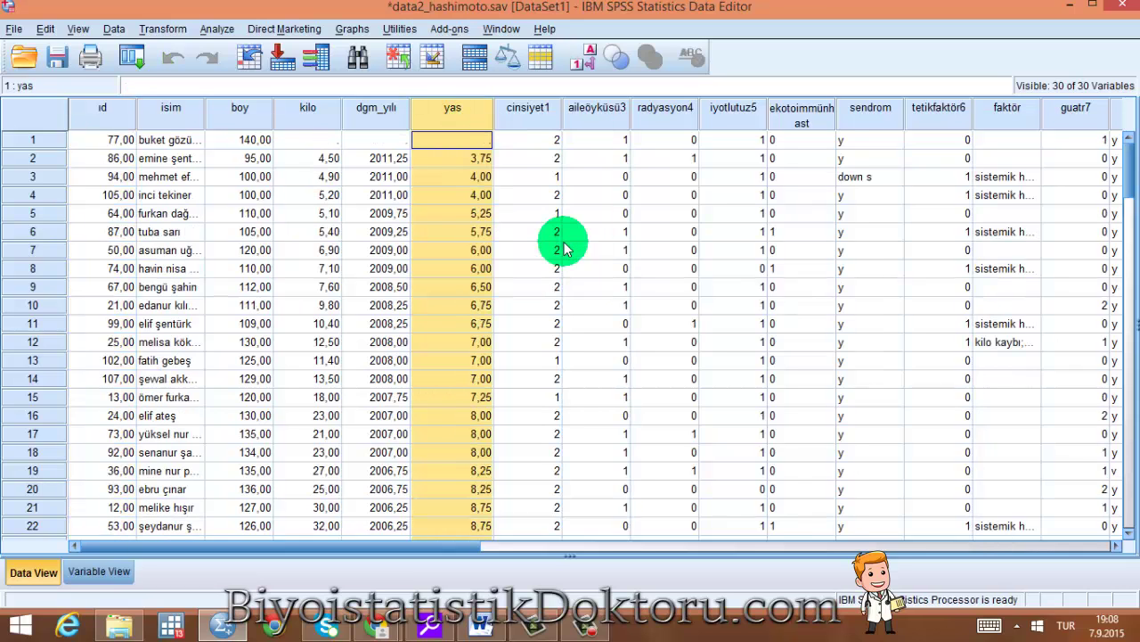
Sort the cases by yas in descending order and return them to ascending order
right_click(453, 109)
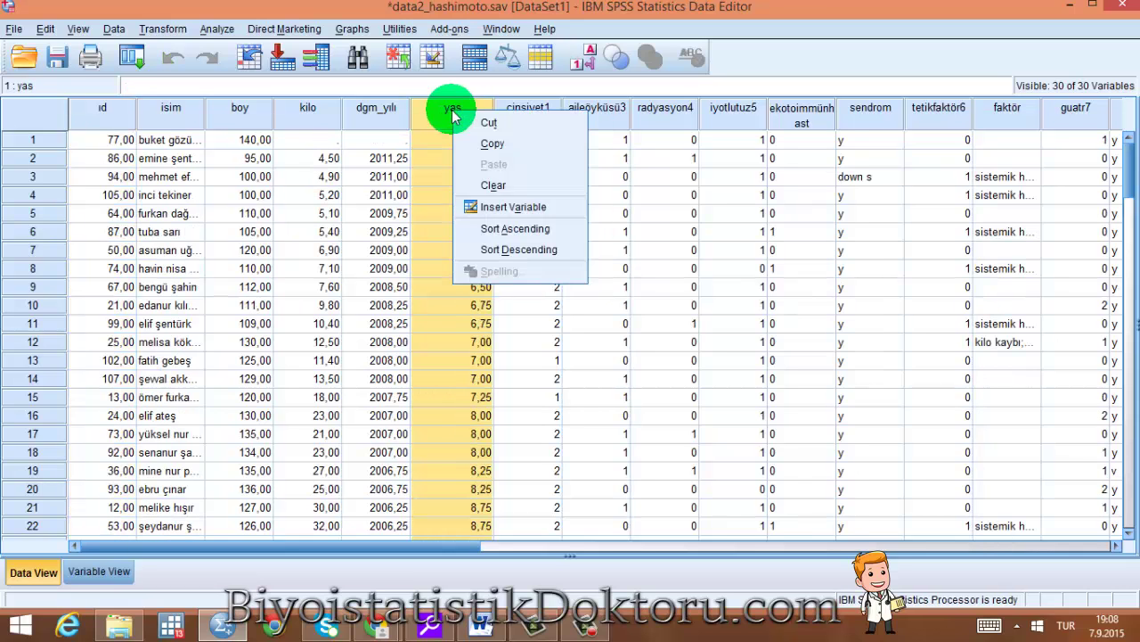
click(507, 250)
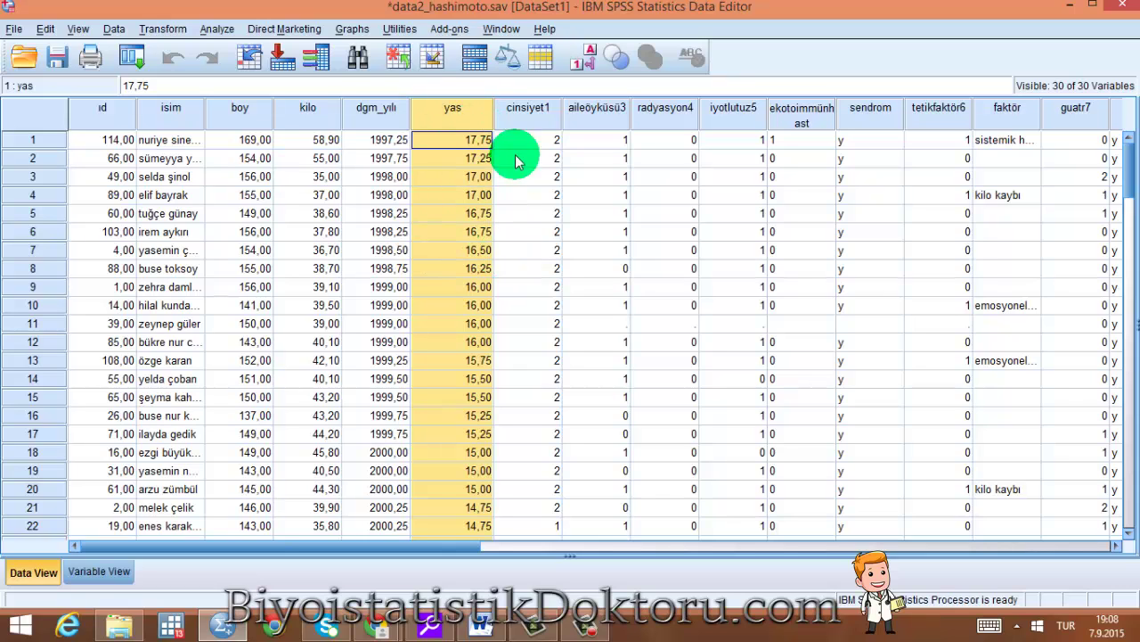
right_click(467, 108)
click(511, 230)
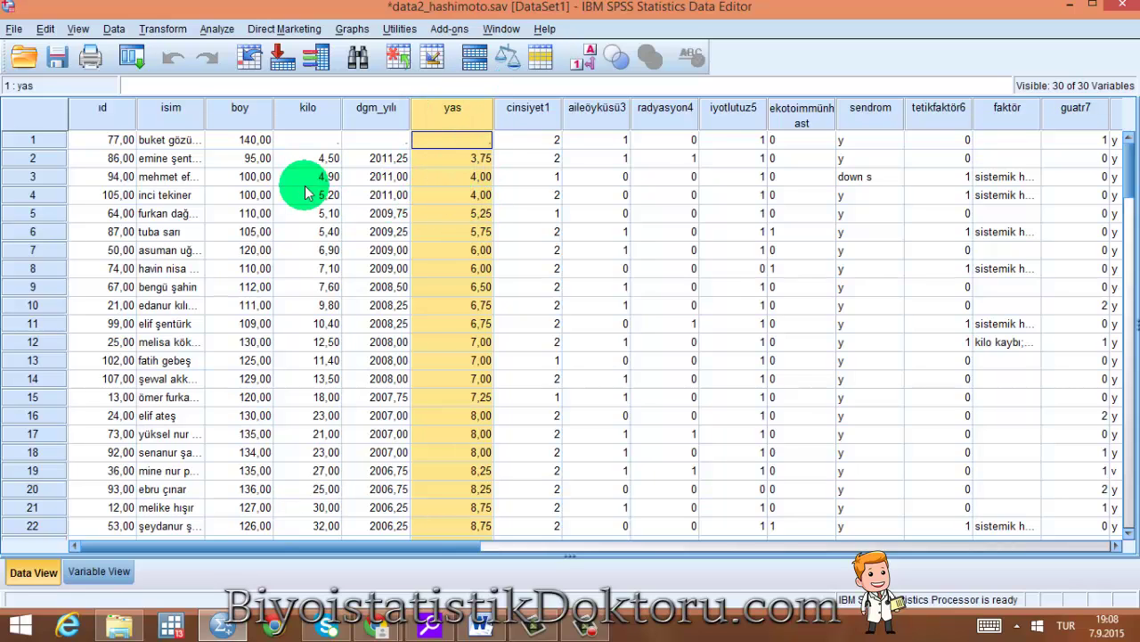
Examine the sorted yas values from the youngest case to the oldest and around the middle of the dataset
click(466, 158)
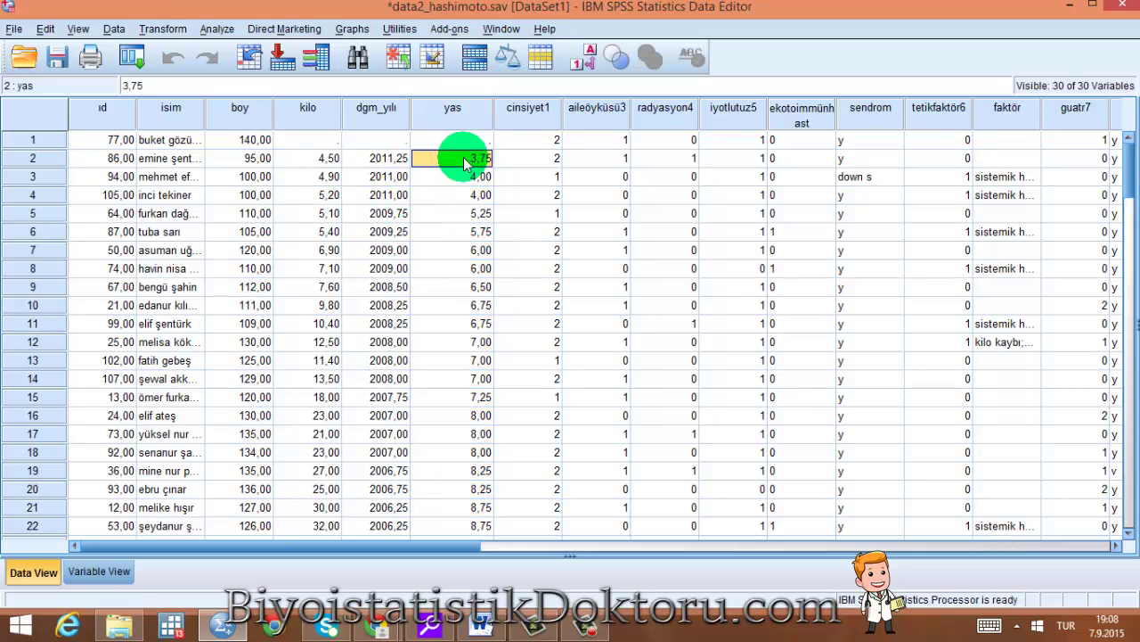
scroll(465, 169, down, 1)
scroll(465, 169, down, 20)
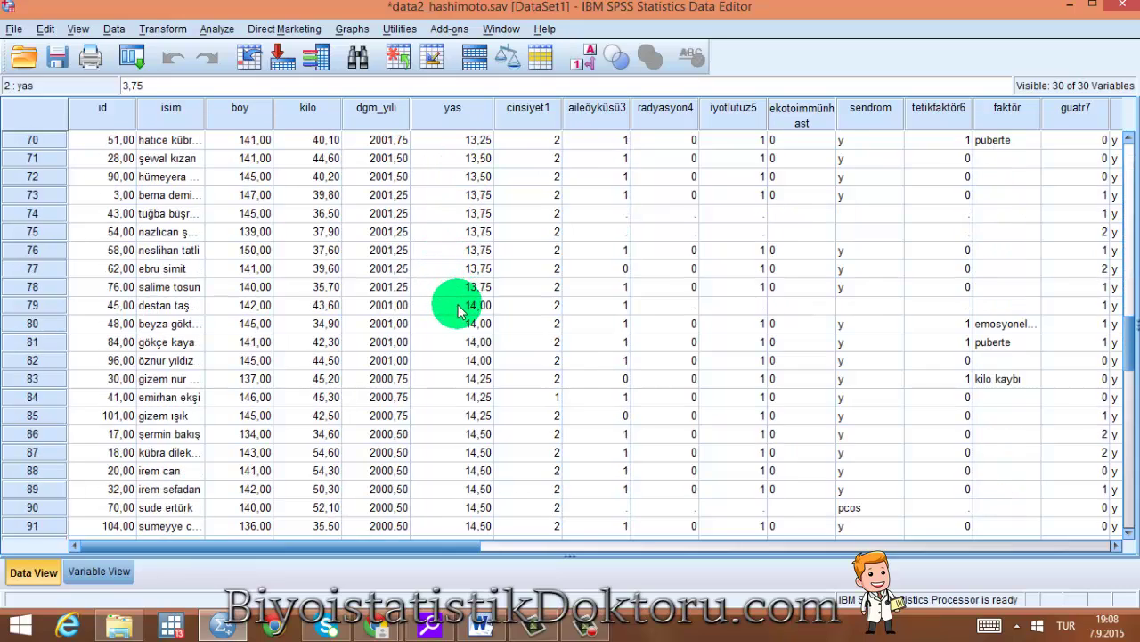
scroll(469, 375, down, 6)
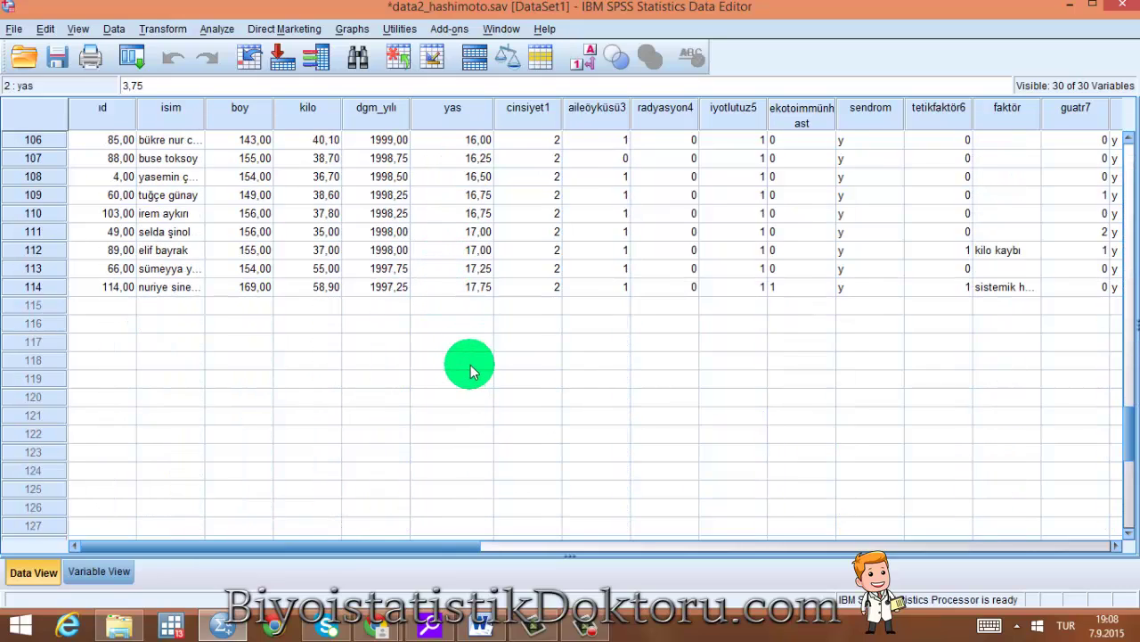
click(473, 300)
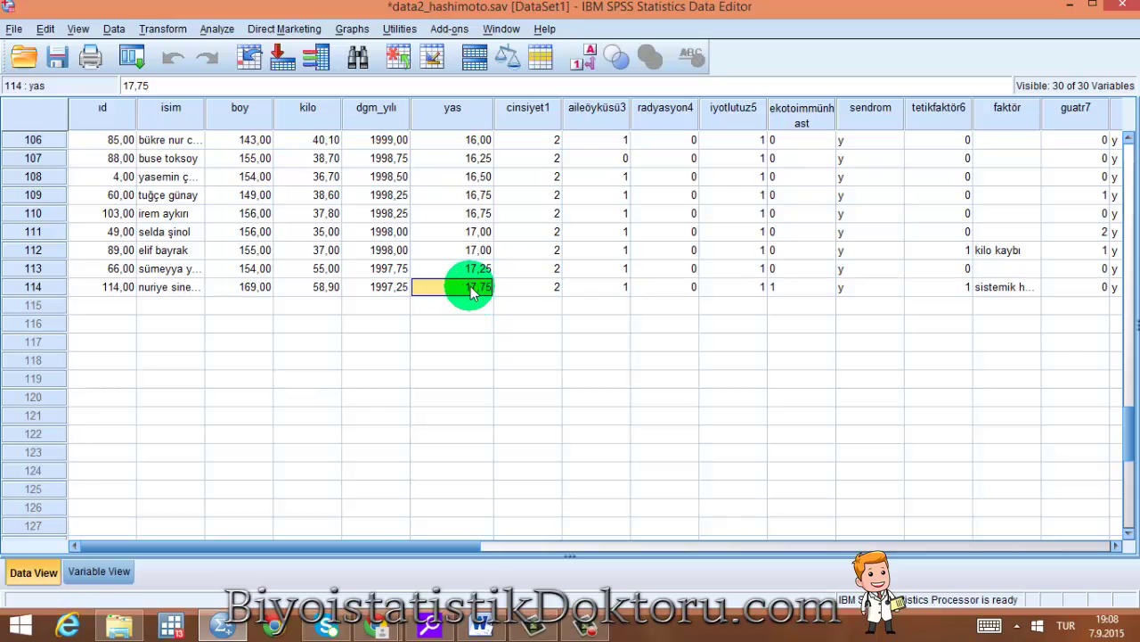
scroll(478, 273, up, 17)
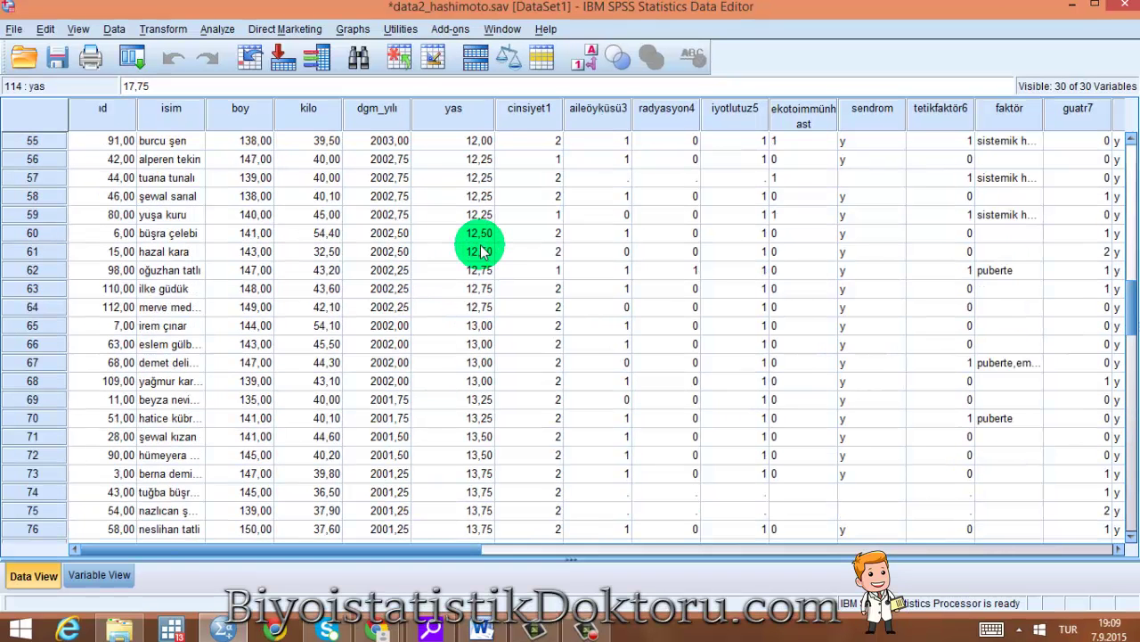
click(480, 236)
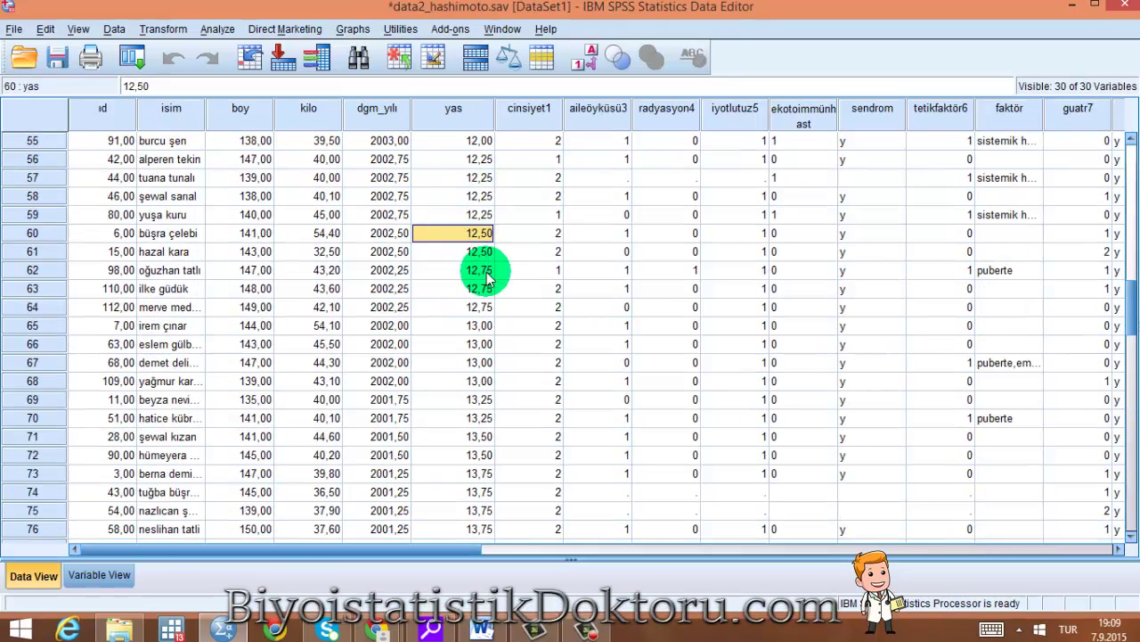
scroll(482, 258, up, 18)
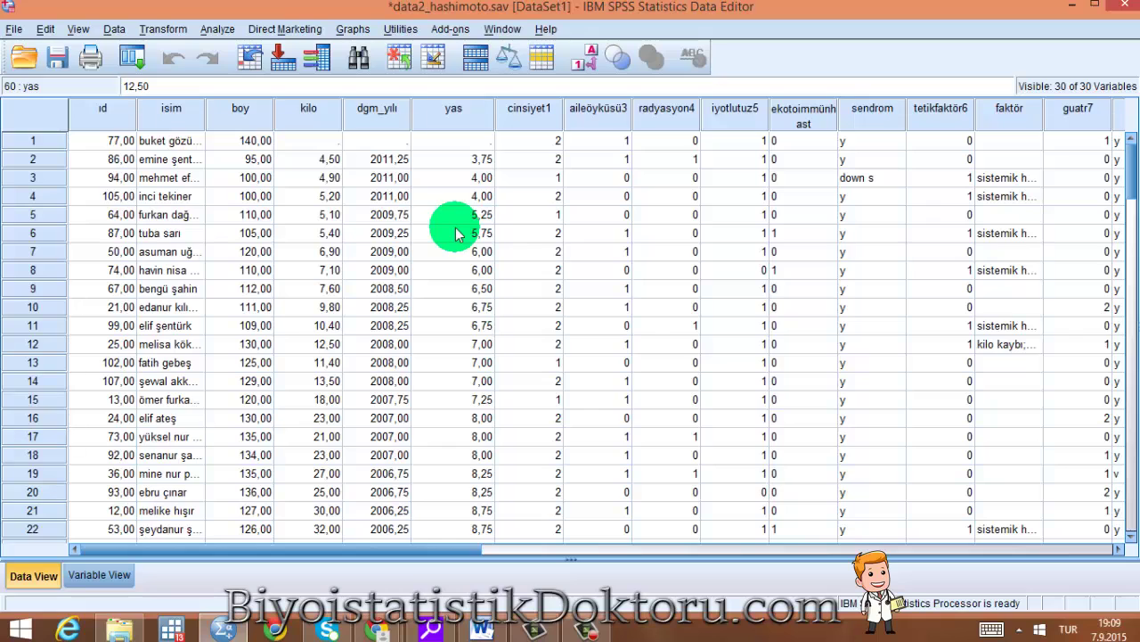
Start a new variable computation with BMİ as the target variable and clear the previous numeric expression
click(457, 110)
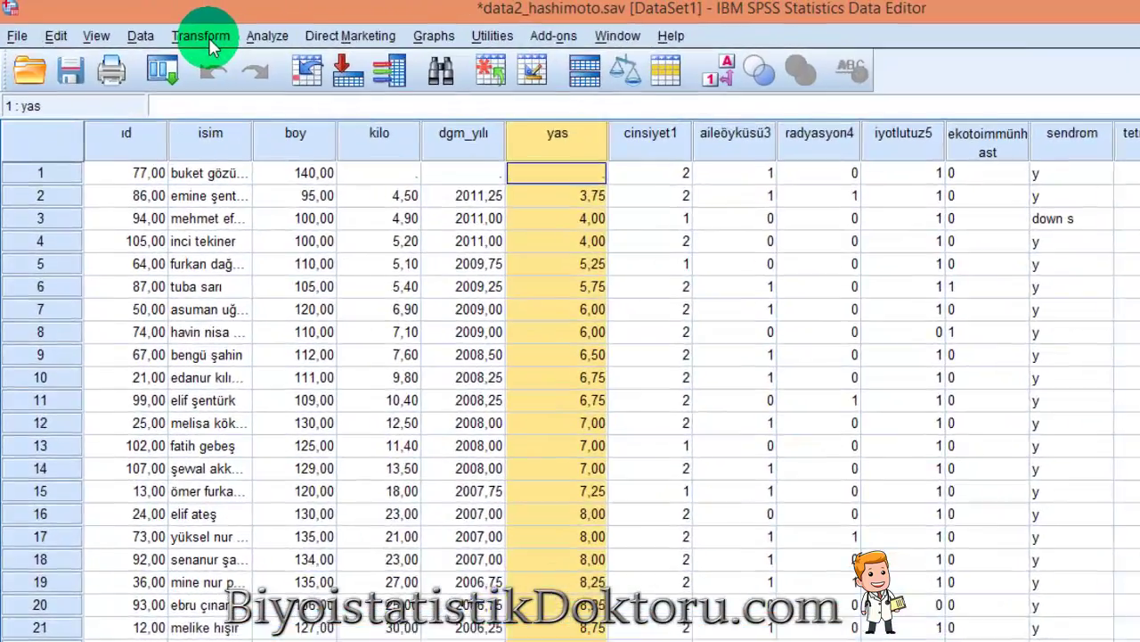
click(169, 31)
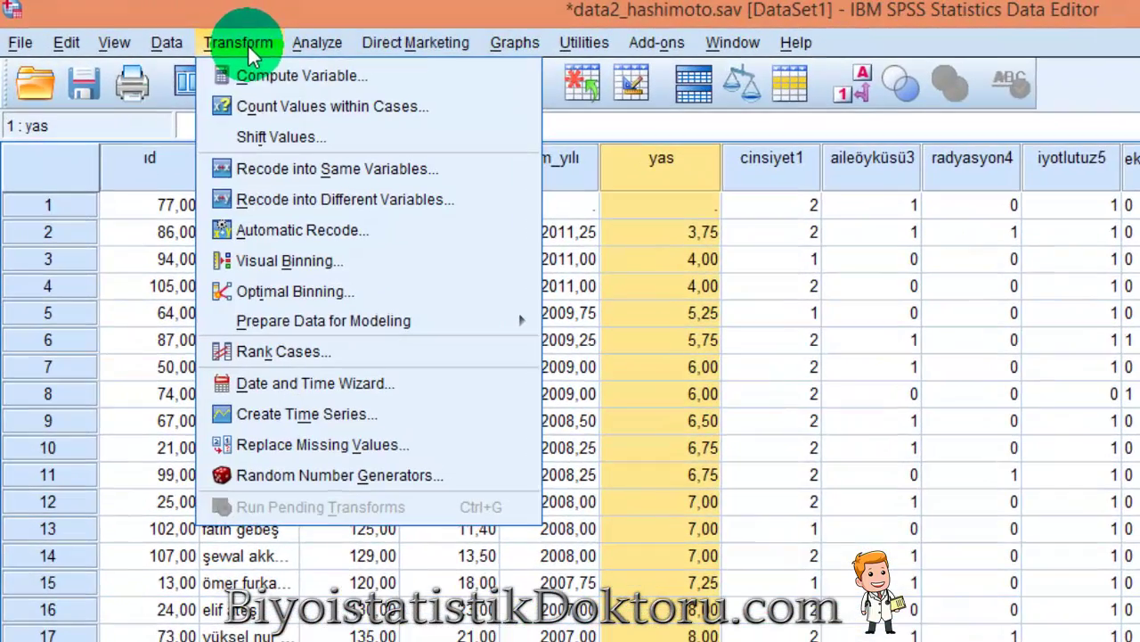
click(154, 51)
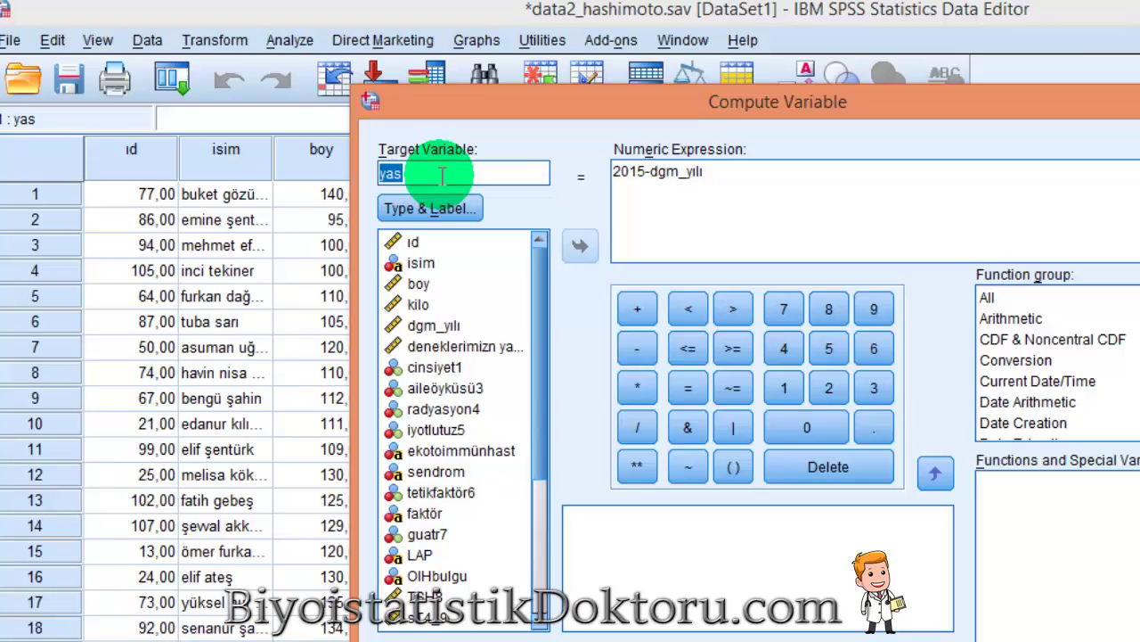
text(BMI)
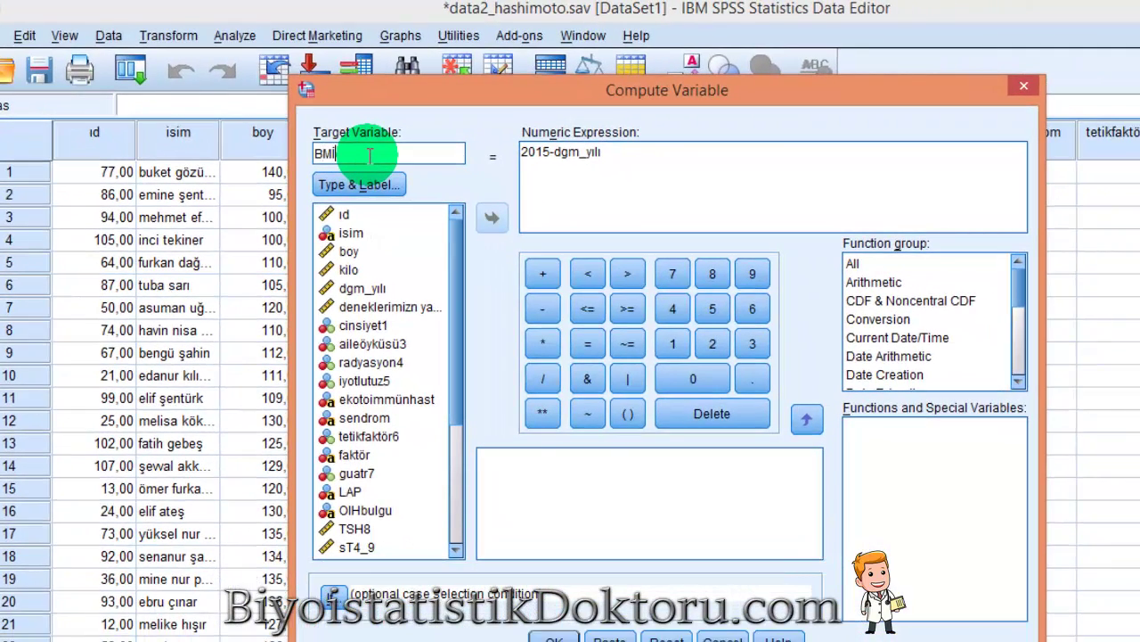
drag(687, 158, 509, 154)
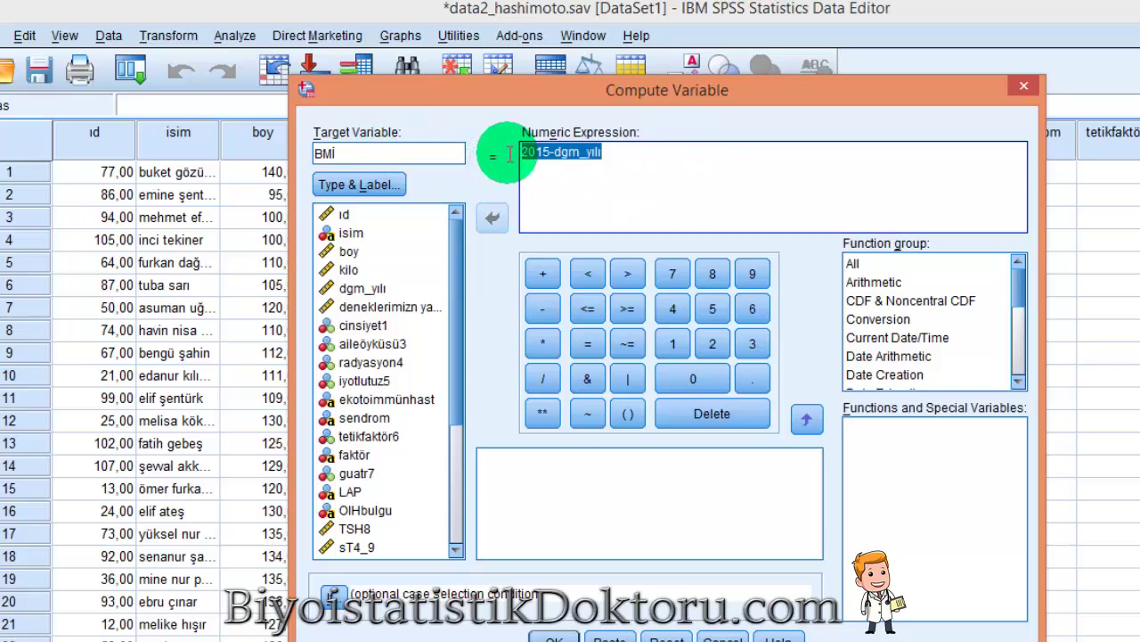
key(Delete)
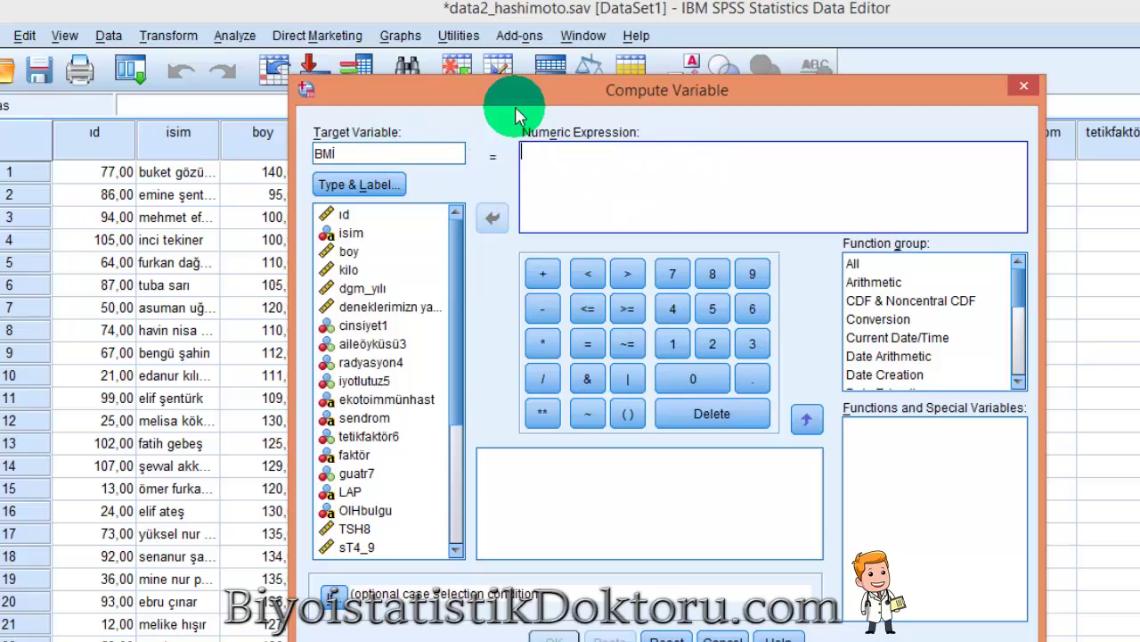
Move the SPSS data editor aside to reach the image files in the BiyoistatistikDoktoru folder
drag(509, 102, 532, 82)
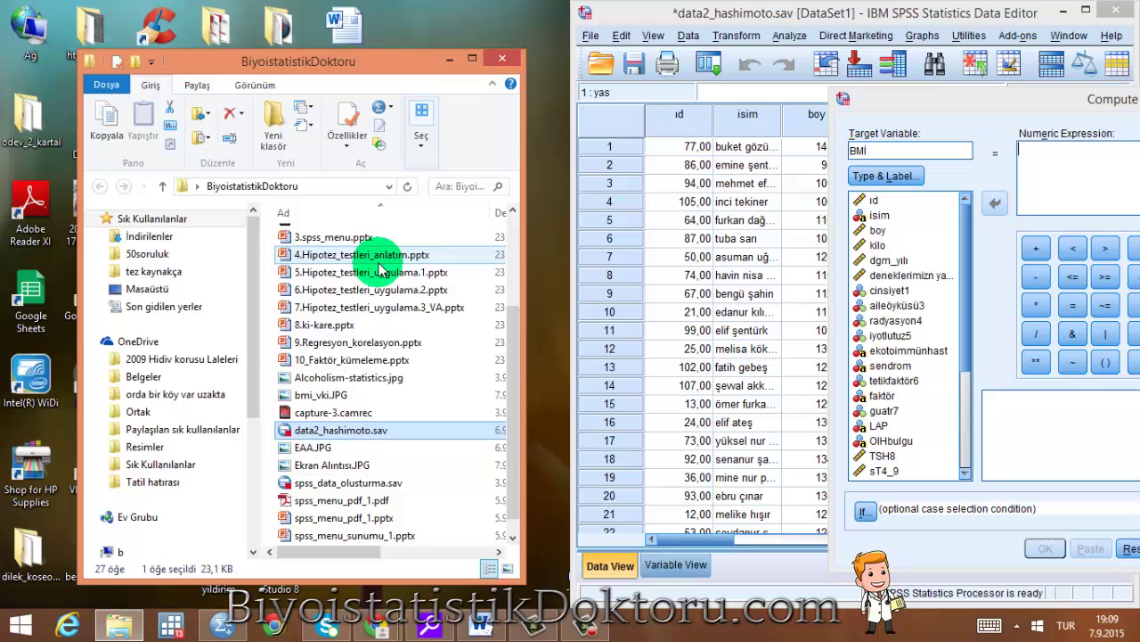
scroll(380, 270, down, 1)
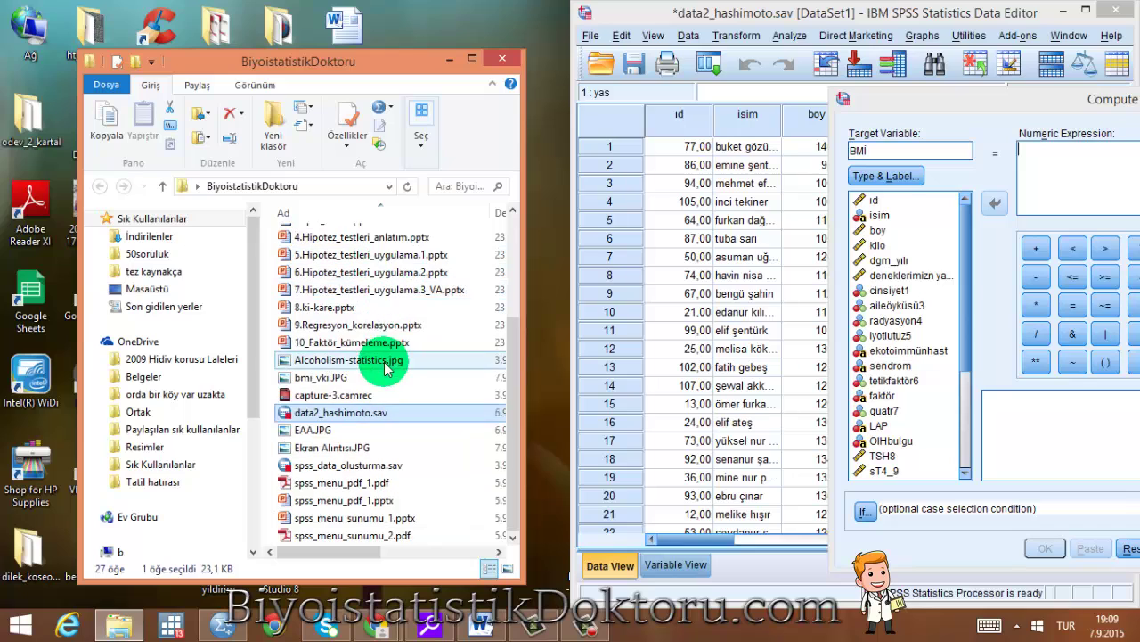
click(380, 454)
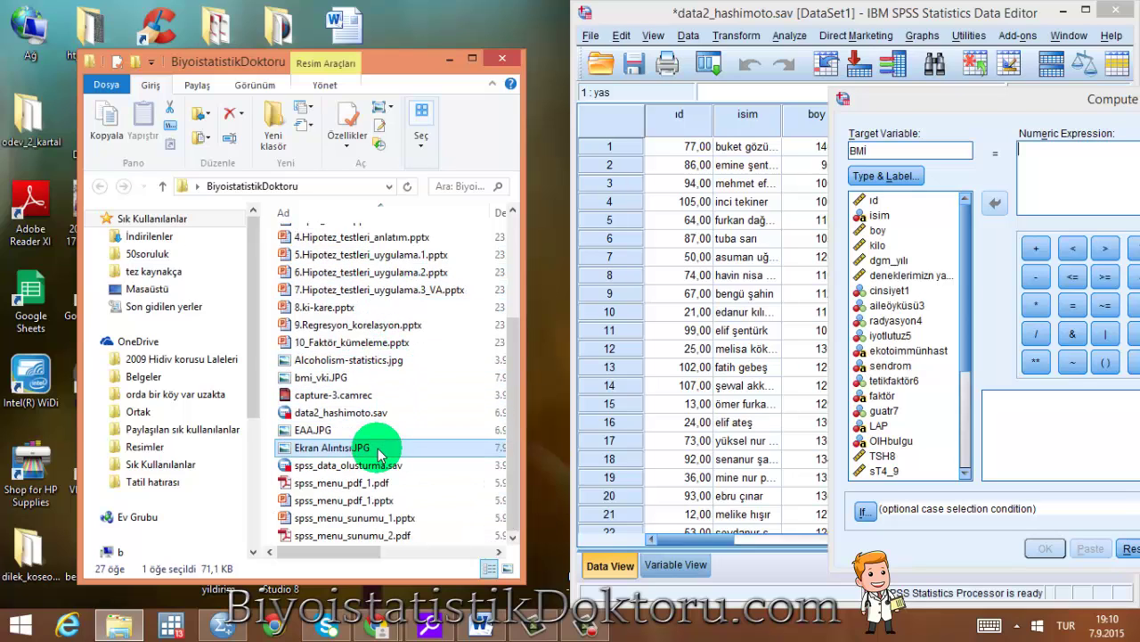
double_click(381, 454)
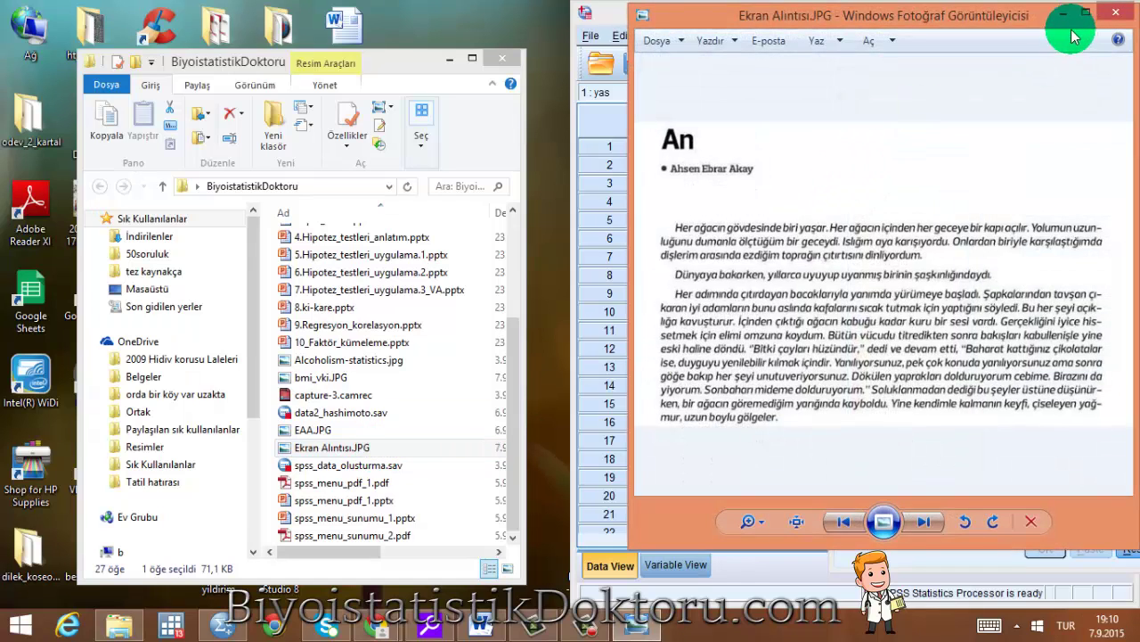
click(1064, 16)
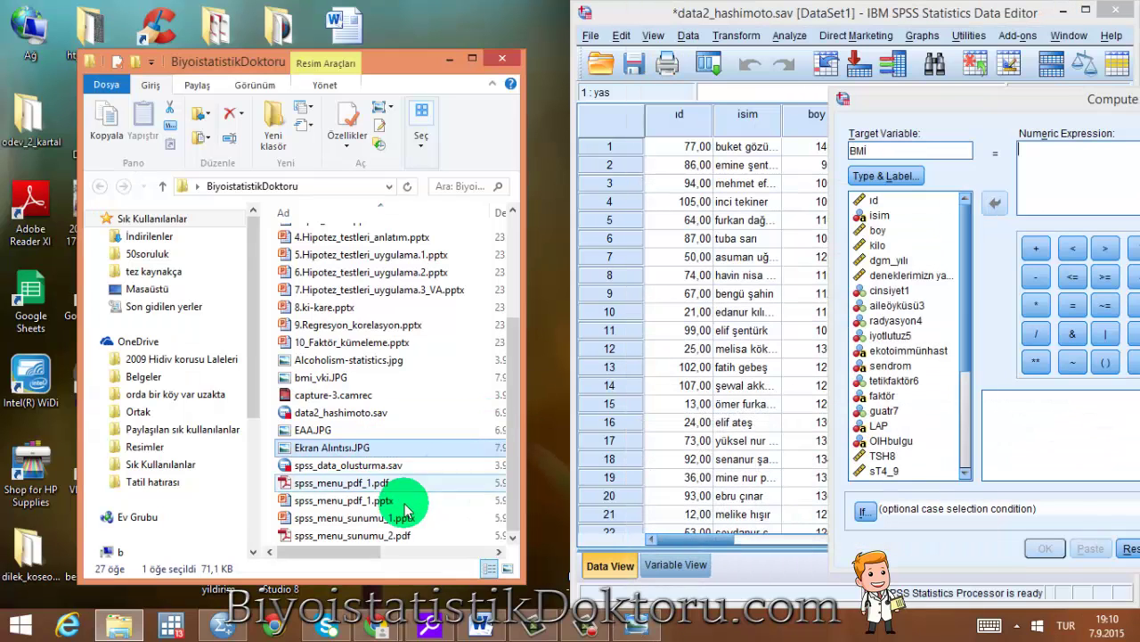
Open bmi_vki.JPG, read the body mass index ranges and calculation formula, and minimise the image
double_click(361, 385)
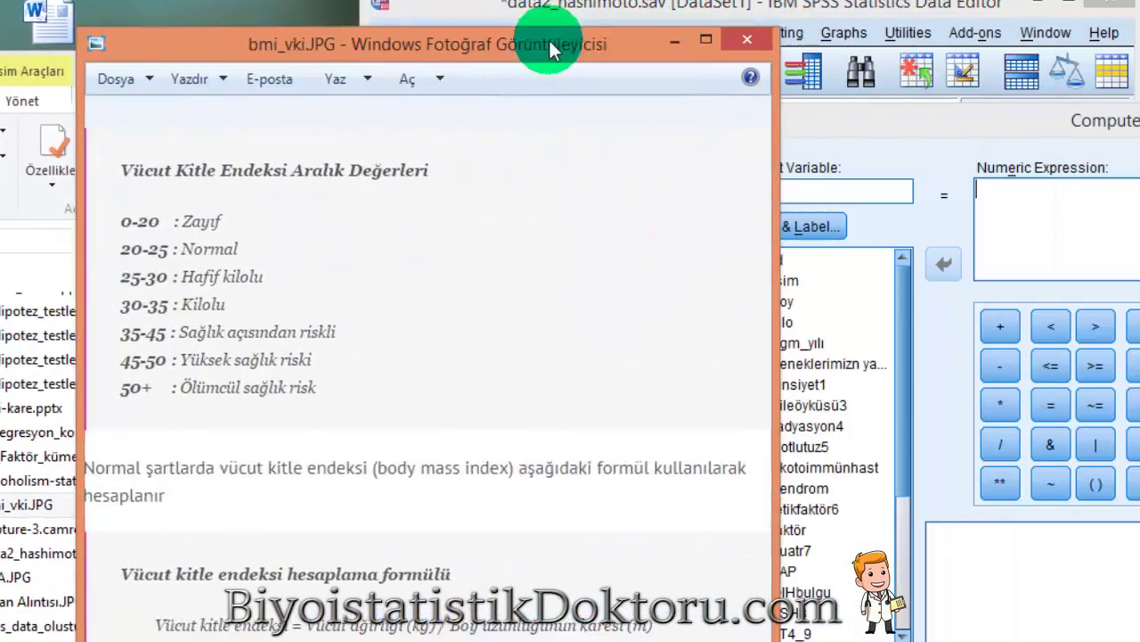
drag(551, 49, 477, 49)
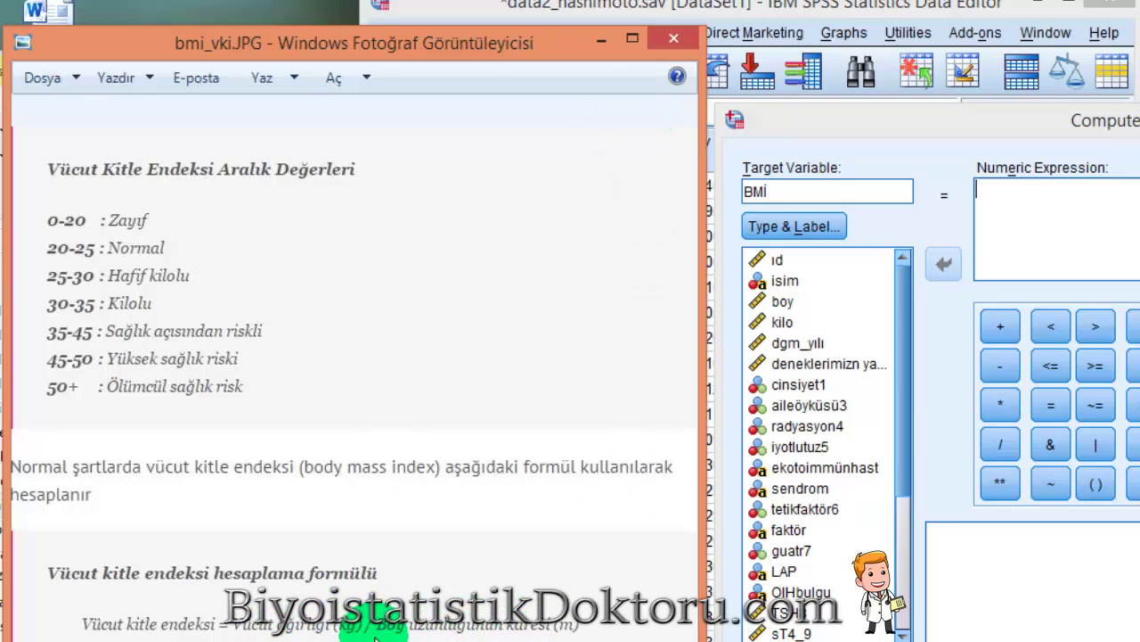
click(600, 40)
Maximise the SPSS data editor and place the Compute Variable dialog over it
drag(856, 26, 374, 30)
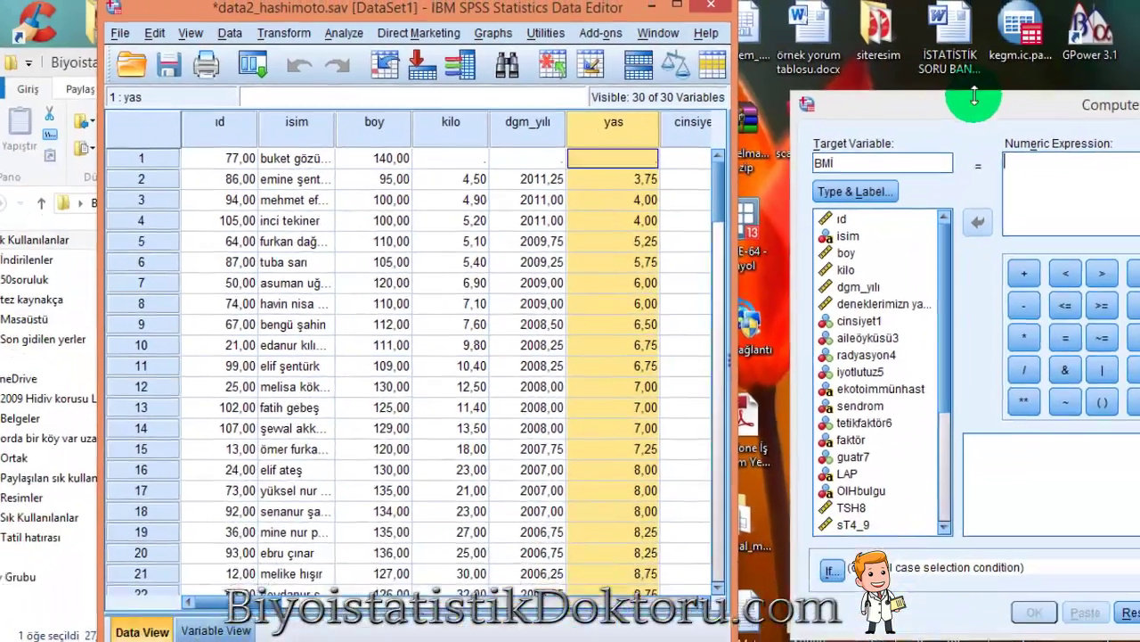
drag(975, 98, 395, 91)
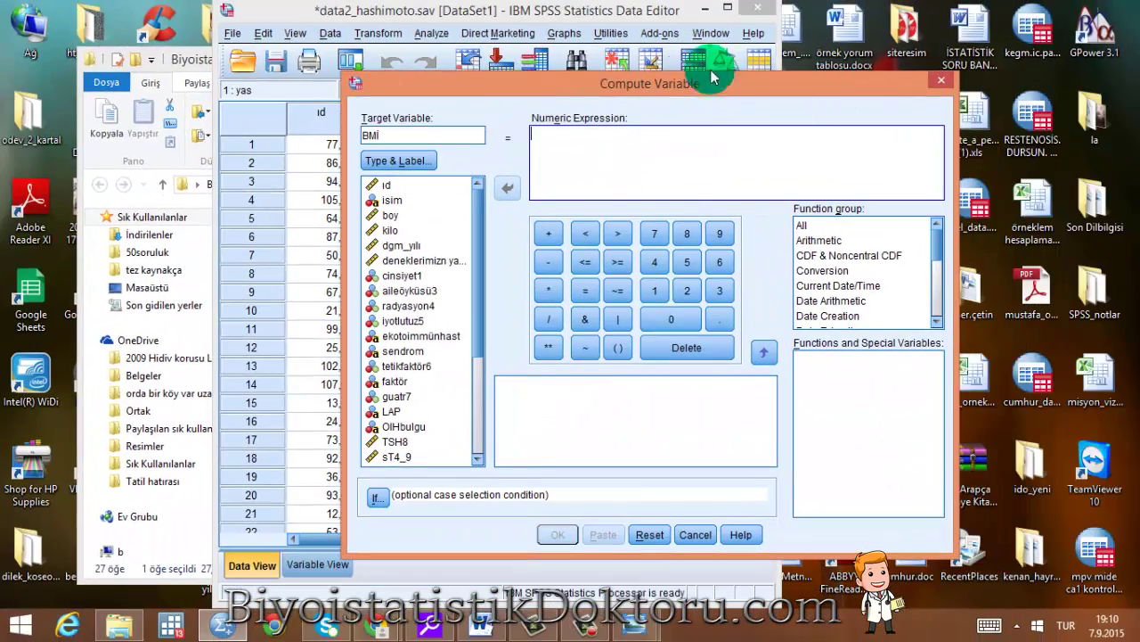
click(722, 16)
Enter the numeric expression kilo / (boy * boy) for the target variable BMİ and run the computation
click(558, 158)
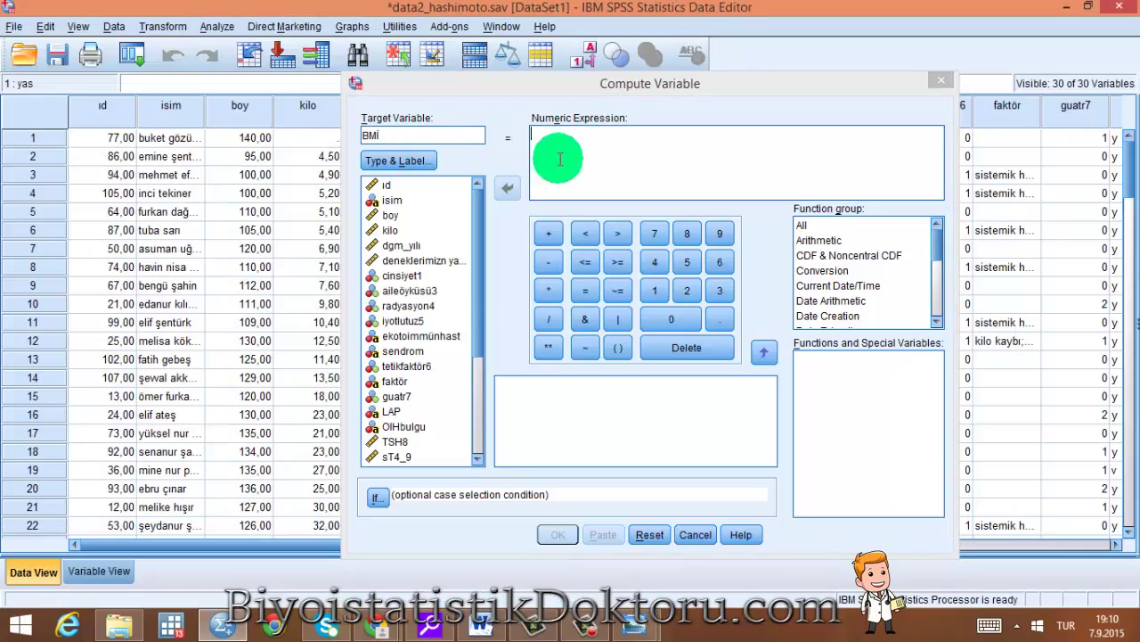
click(389, 233)
click(507, 189)
click(549, 322)
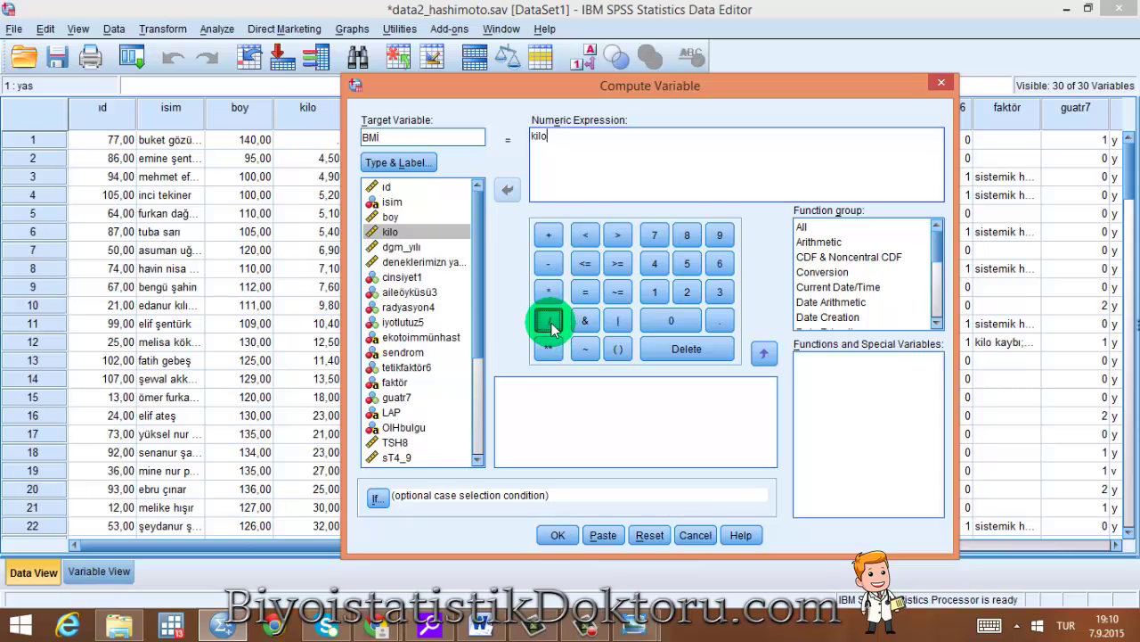
click(398, 219)
click(507, 189)
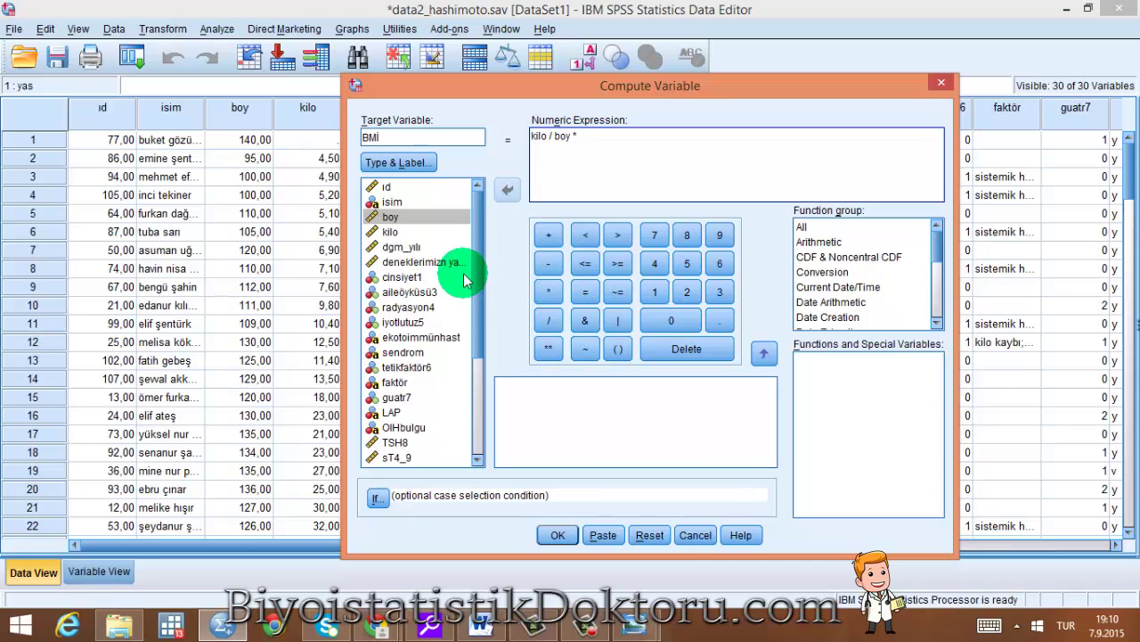
click(418, 217)
click(507, 190)
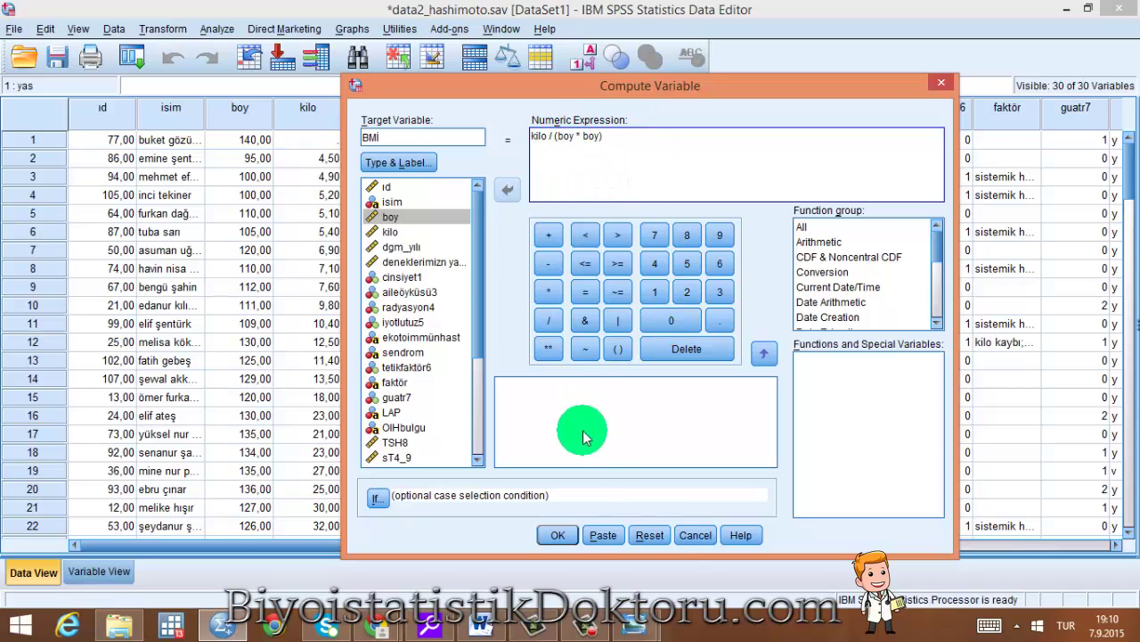
click(427, 137)
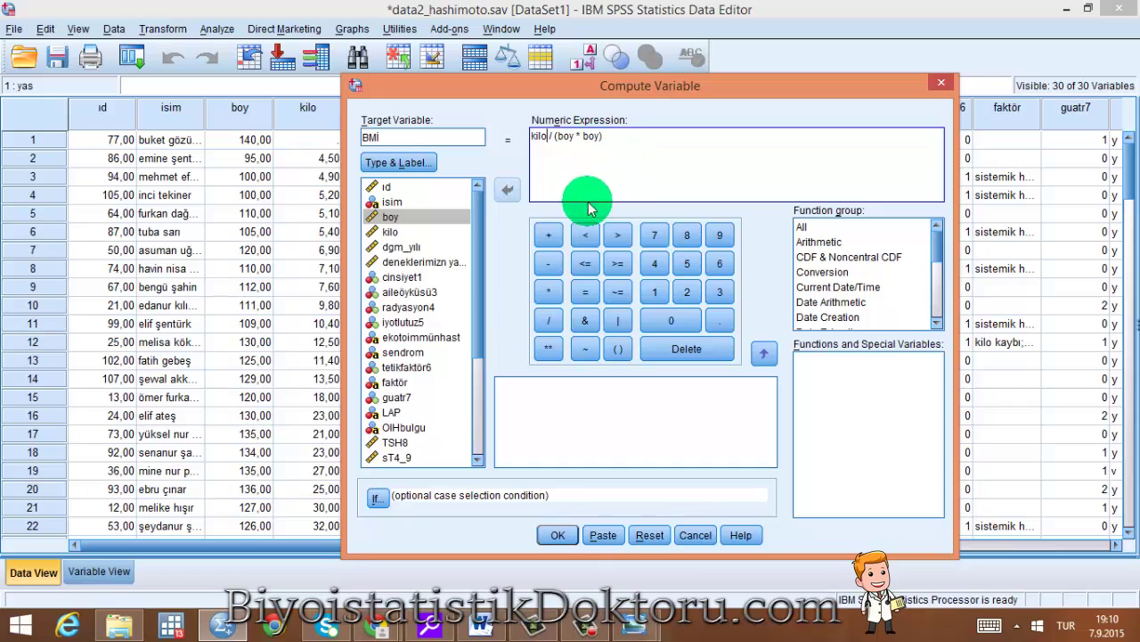
click(557, 535)
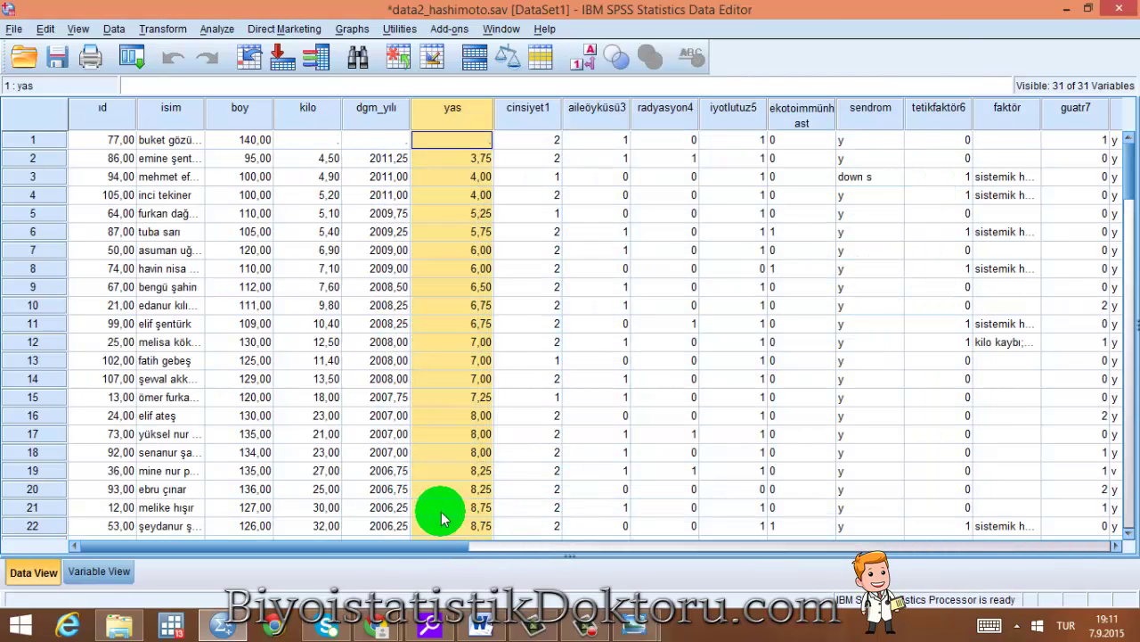
Locate the new BMİ column at the end of the dataset and widen it
scroll(458, 318, down, 4)
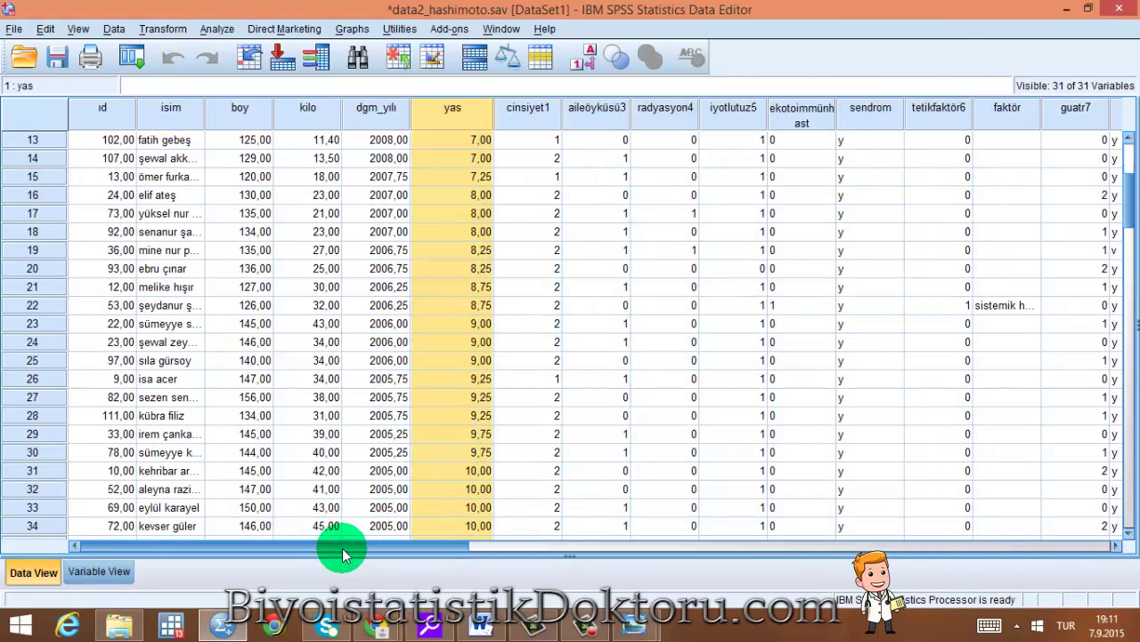
drag(338, 545, 1029, 530)
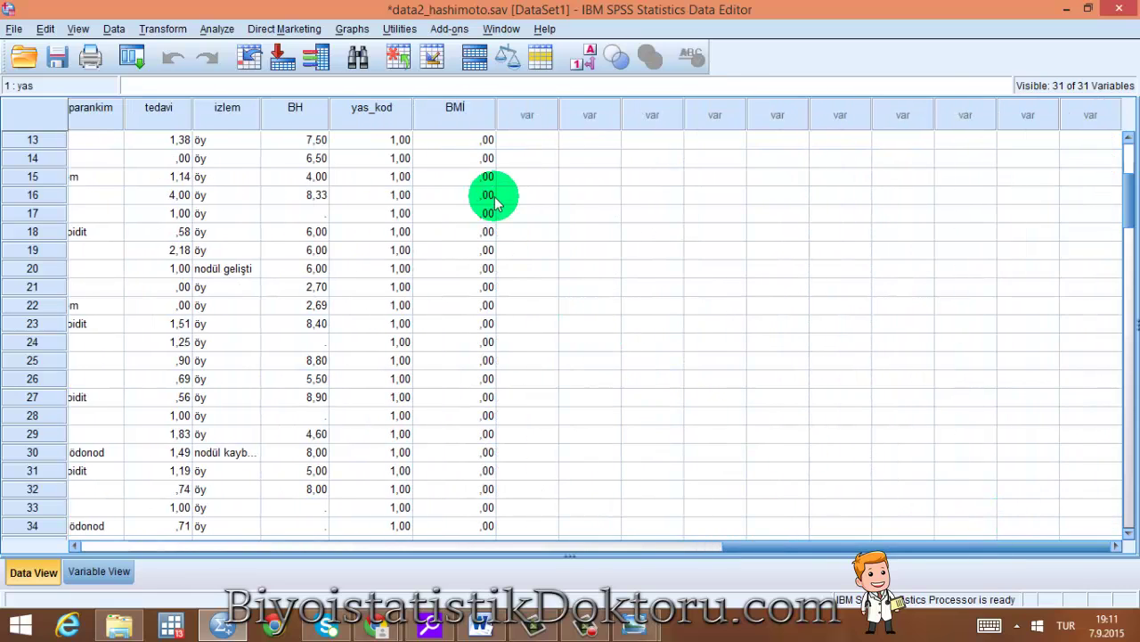
scroll(491, 178, up, 1)
drag(495, 113, 519, 117)
Examine the computed BMİ values down to the last cases of the dataset
drag(736, 537, 688, 528)
scroll(686, 527, down, 20)
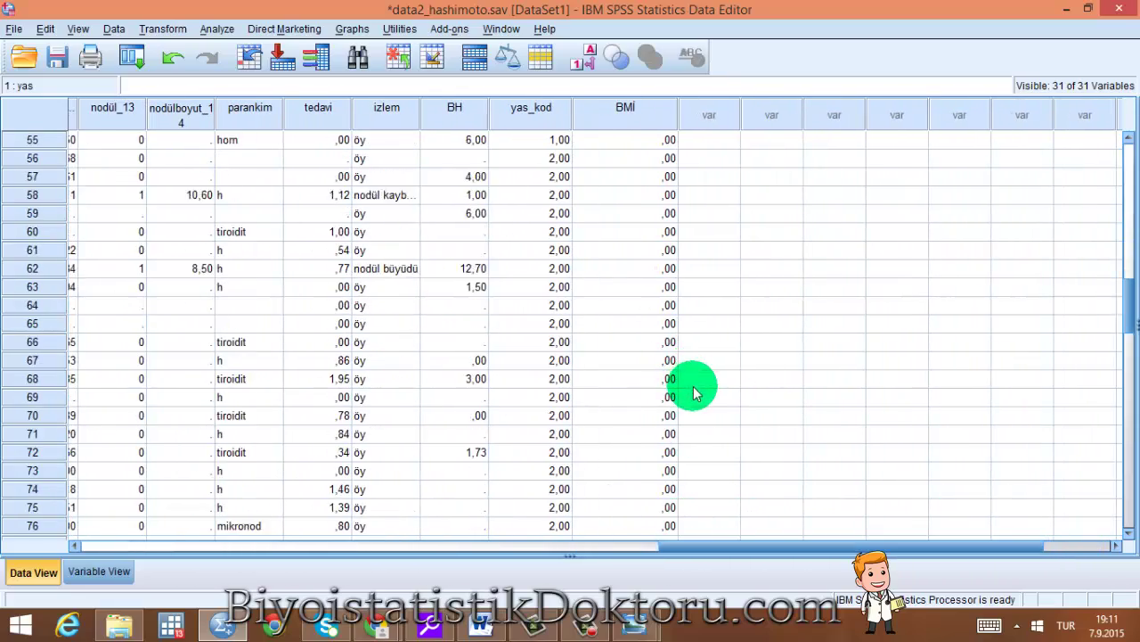
scroll(736, 433, up, 5)
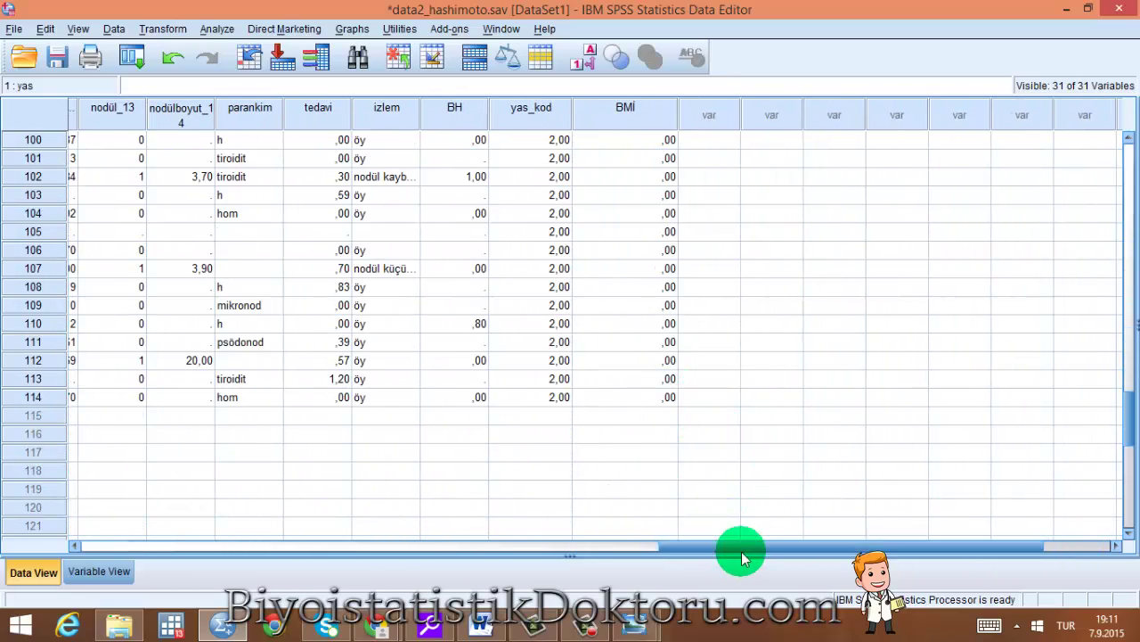
Examine the boy and kilo values of the earlier cases in the dataset
drag(739, 550, 145, 484)
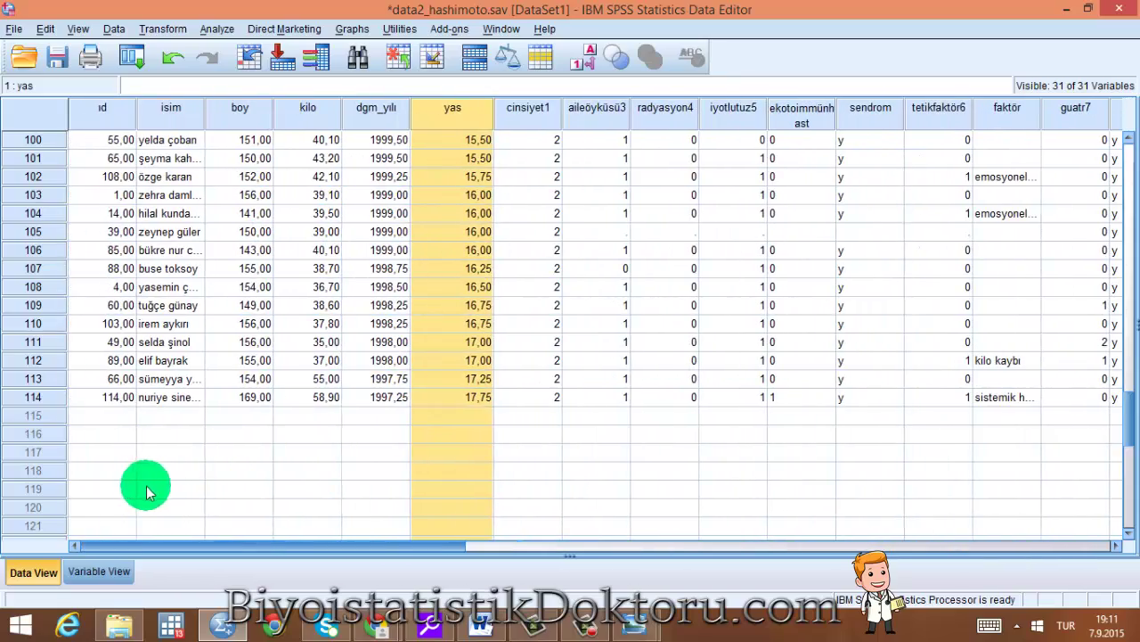
scroll(274, 257, up, 5)
scroll(274, 257, up, 19)
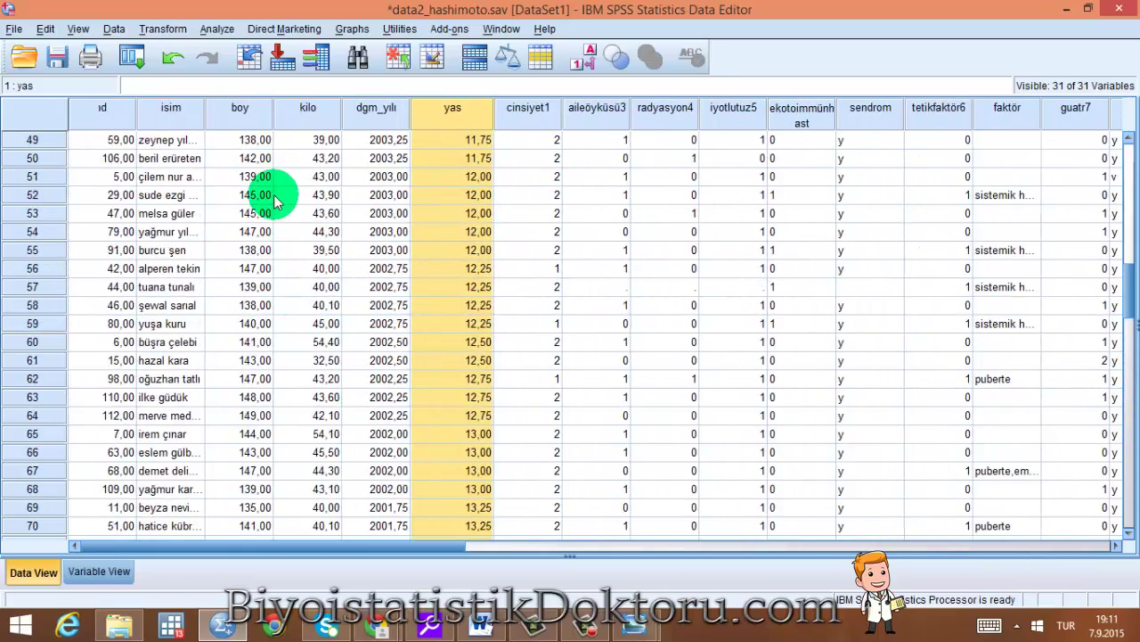
scroll(320, 147, up, 7)
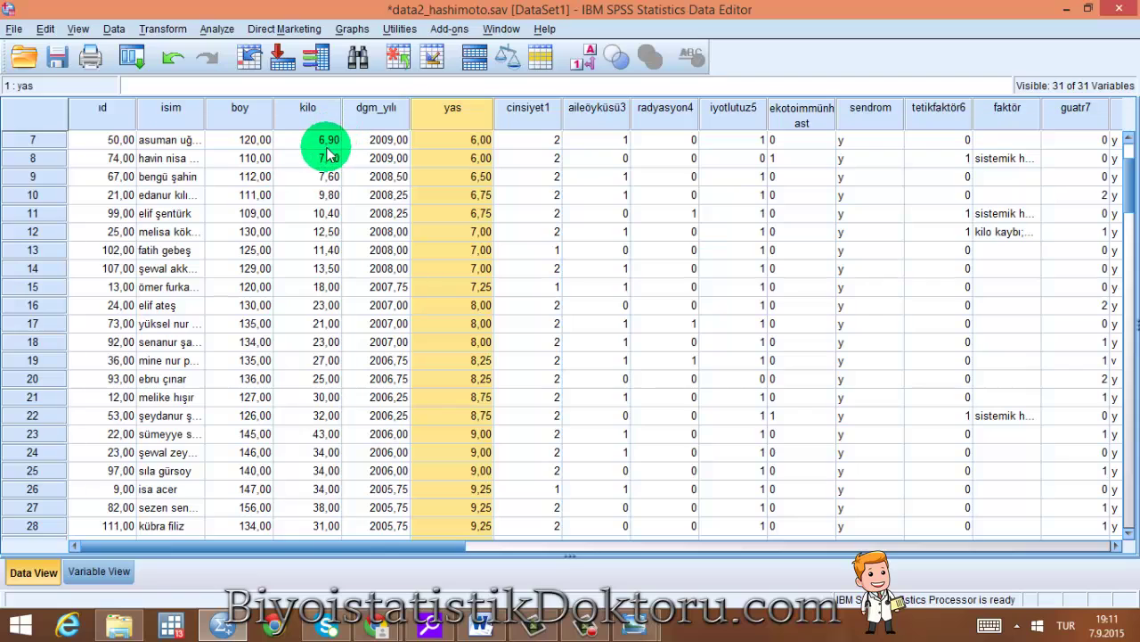
click(322, 231)
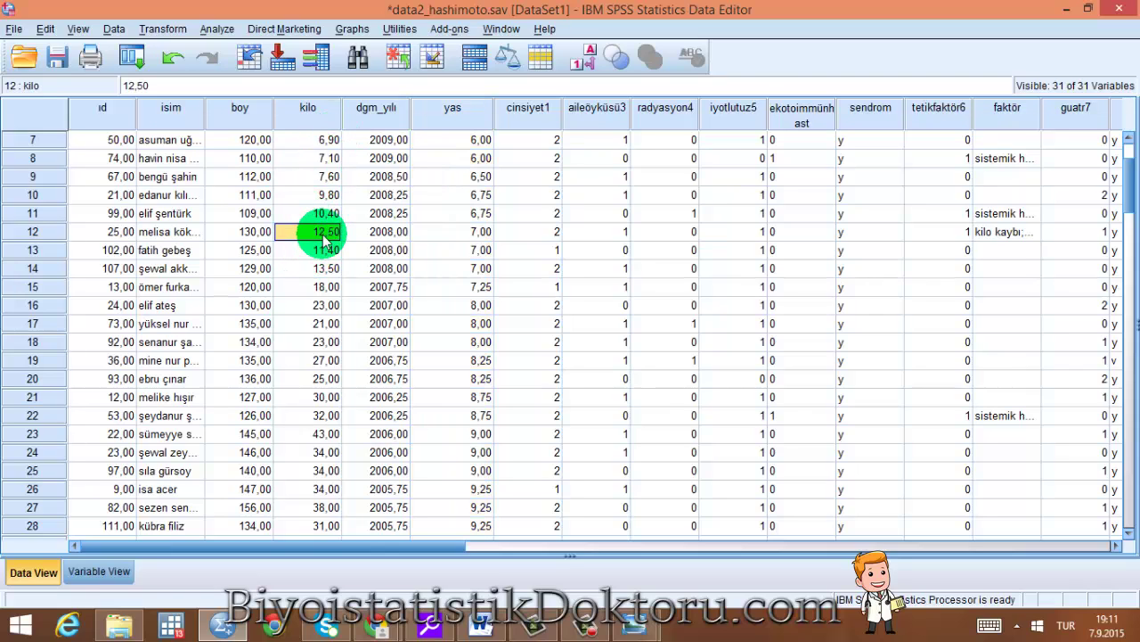
click(314, 434)
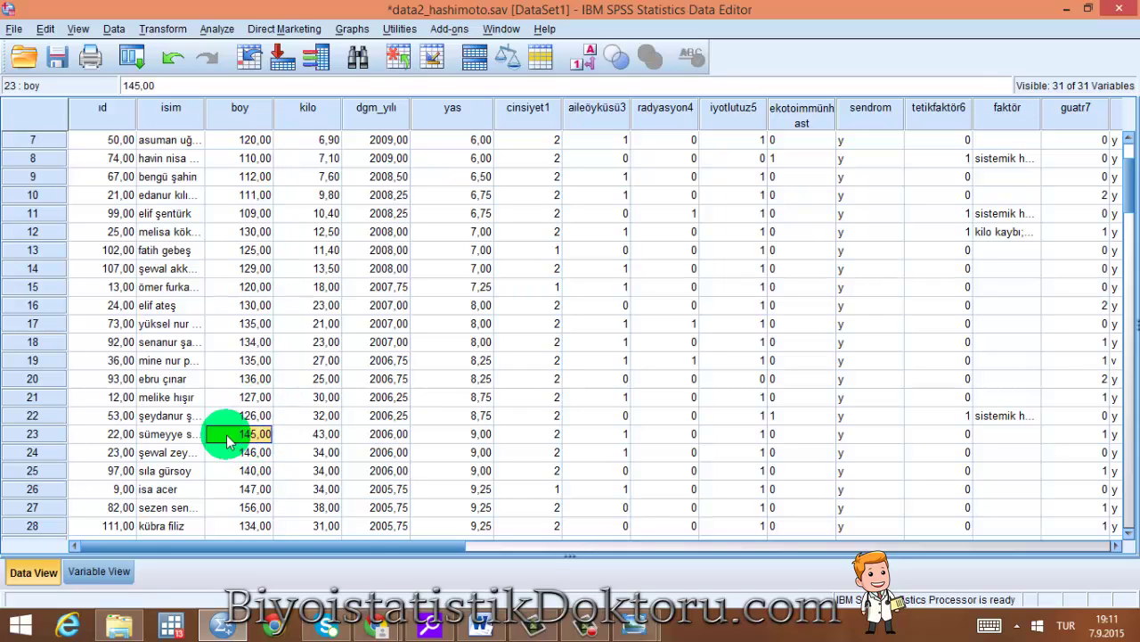
click(241, 214)
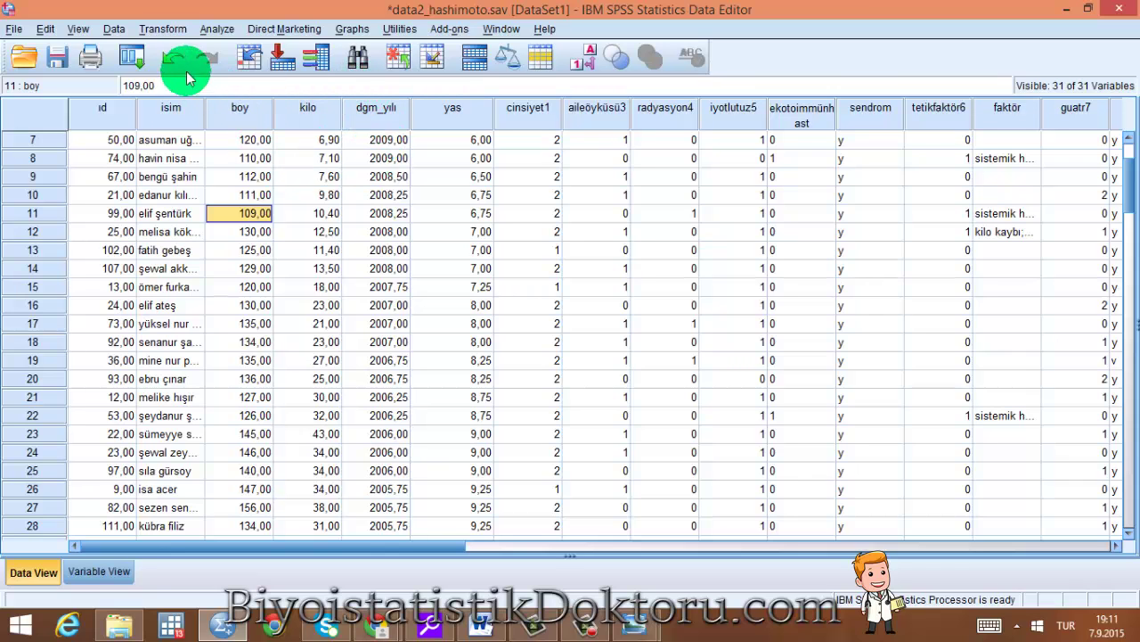
Review the BMİ formula in Compute Variable beside the boy and kilo columns, closing it without running the computation
click(164, 29)
click(188, 55)
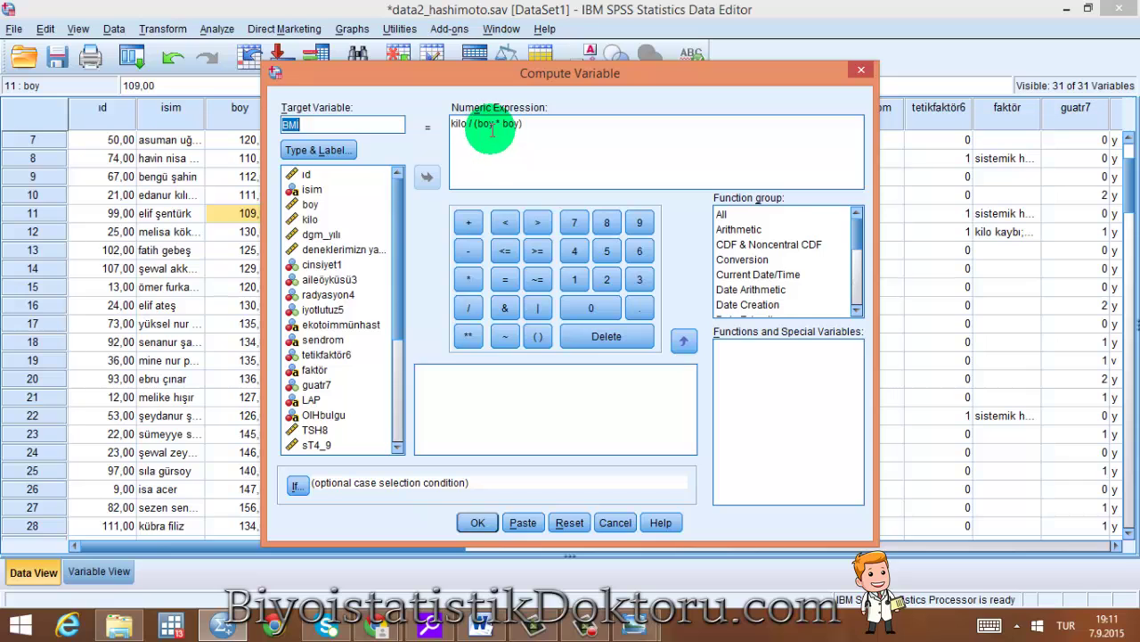
drag(526, 73, 738, 65)
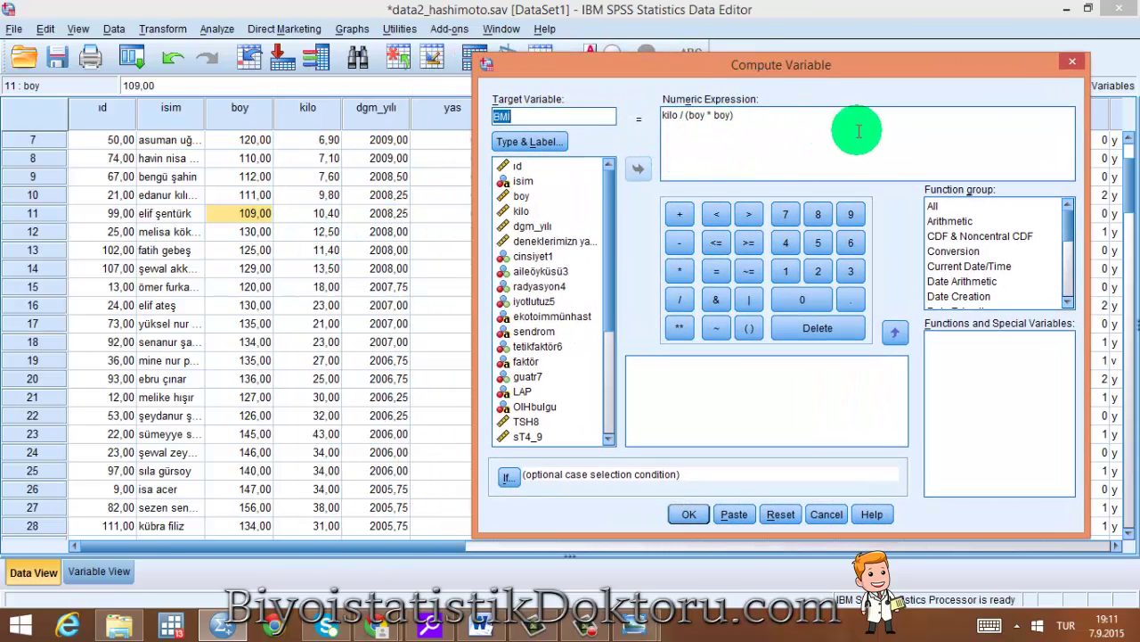
click(1073, 64)
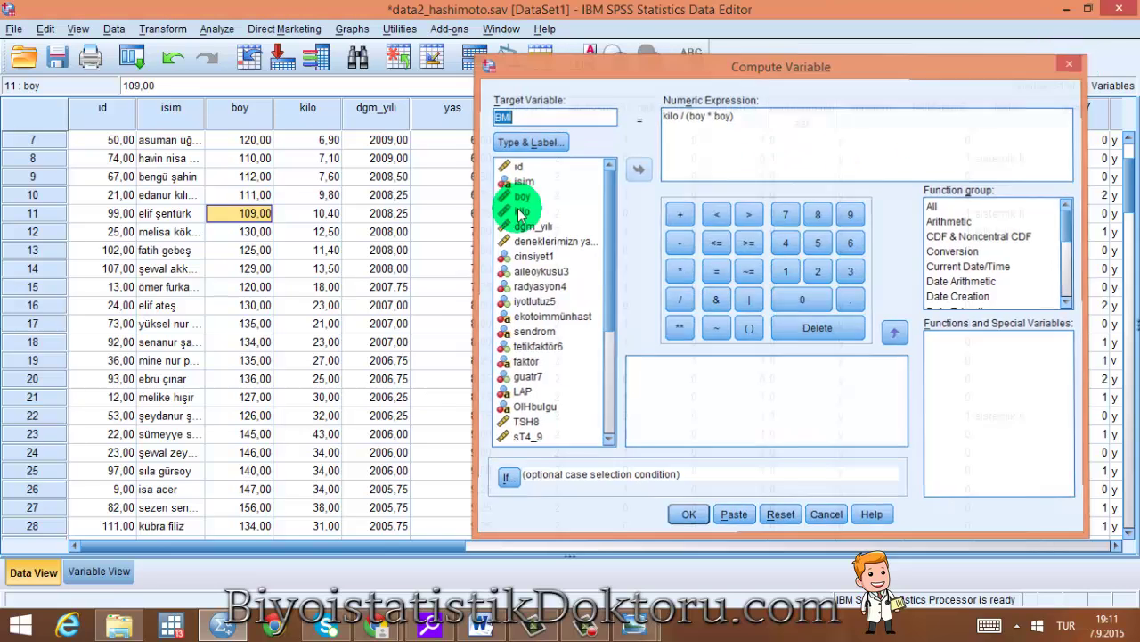
click(312, 142)
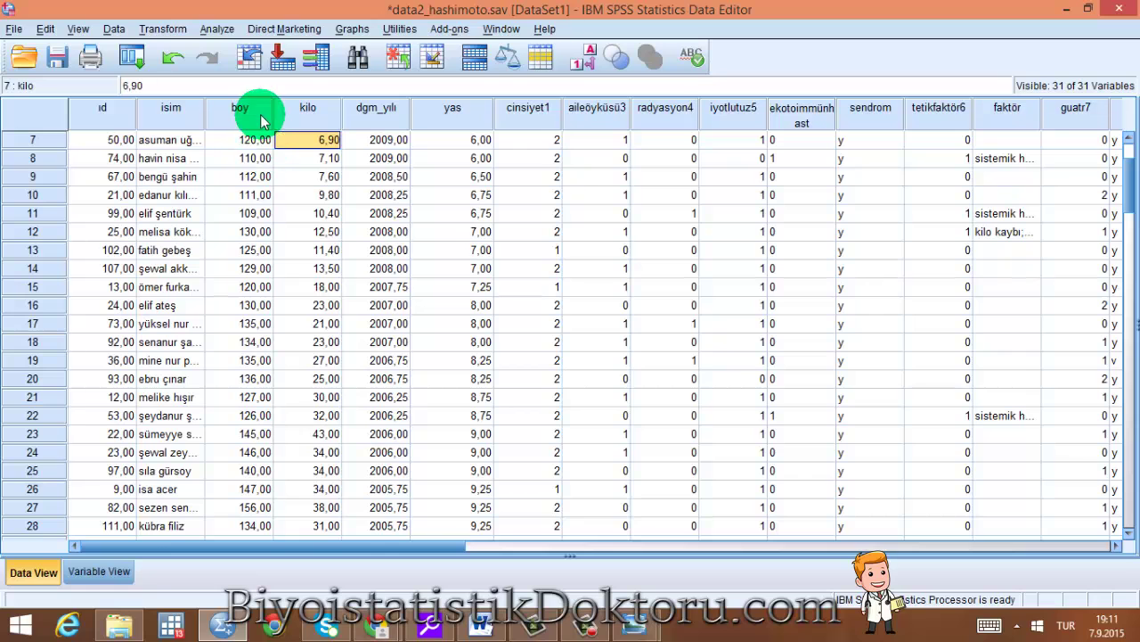
Start a new variable computation with boy_m as the target variable and clear the old numeric expression
click(163, 29)
click(160, 49)
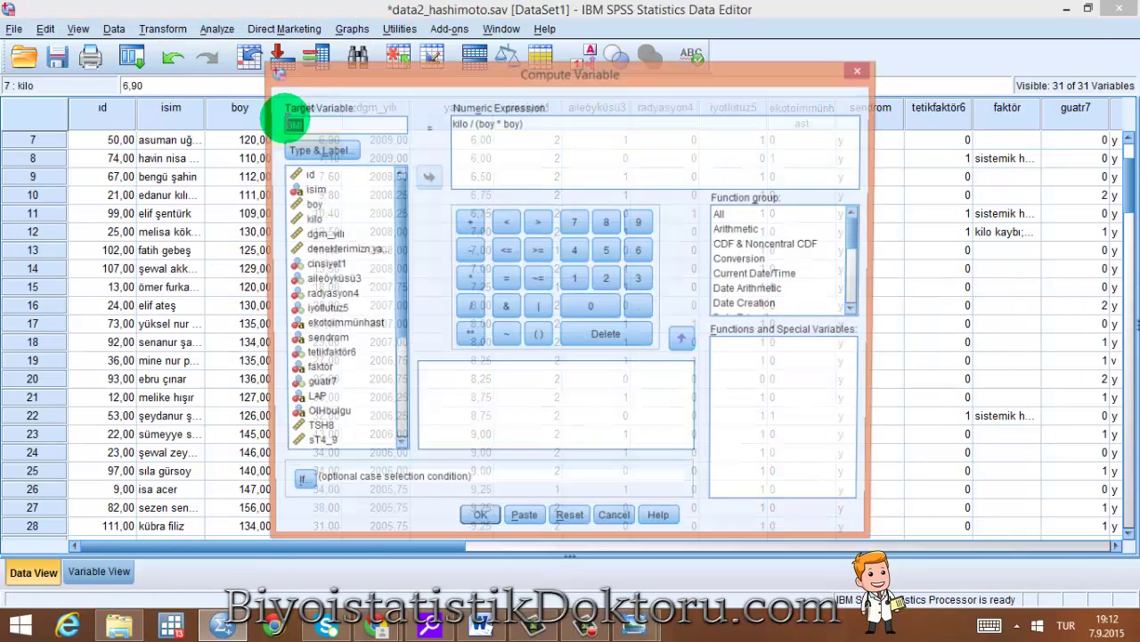
drag(319, 123, 269, 125)
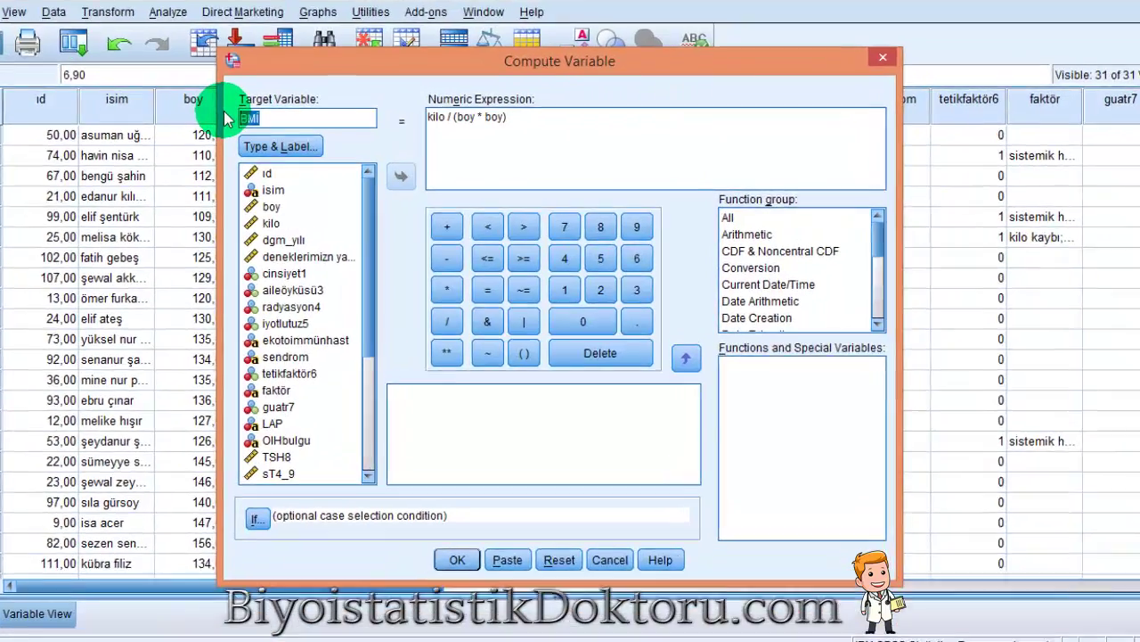
text(boy_m)
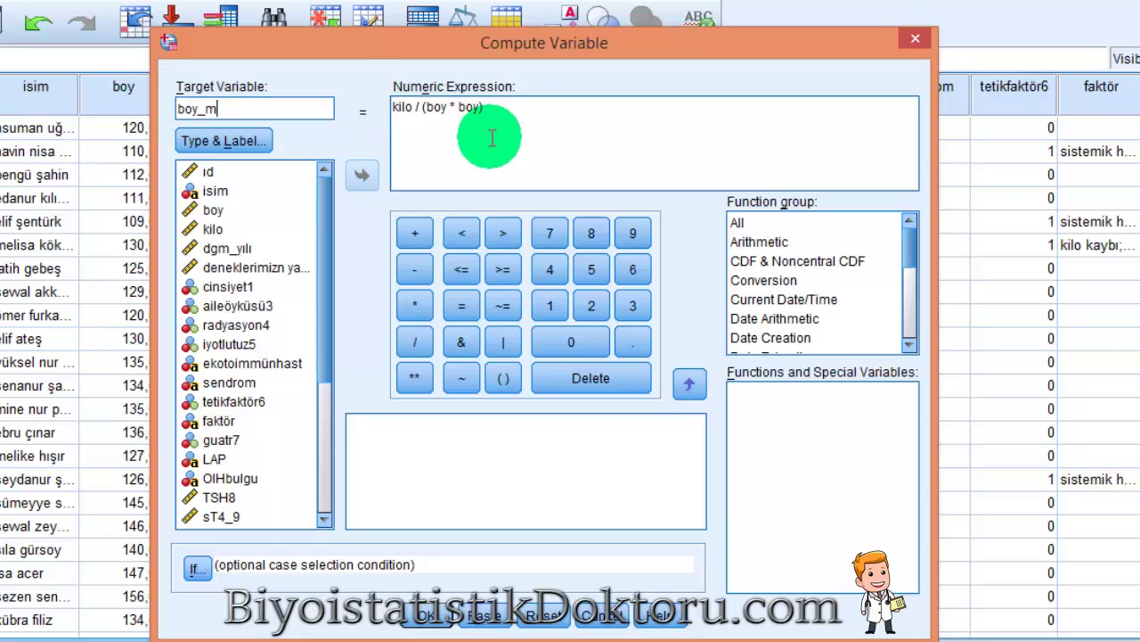
click(514, 115)
drag(503, 109, 378, 105)
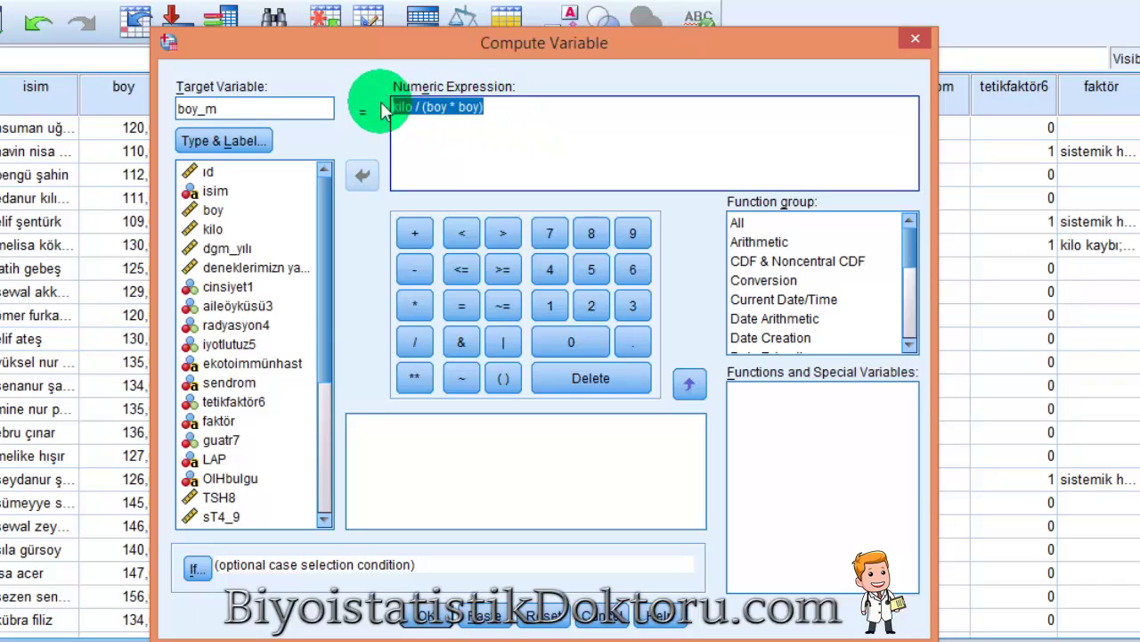
key(BackSpace)
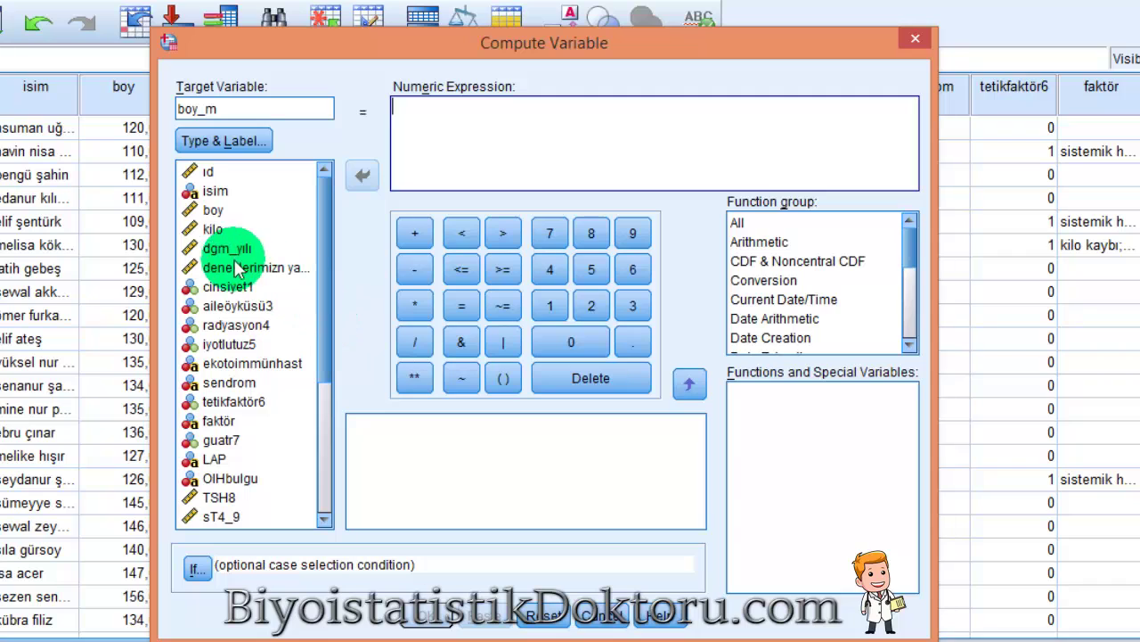
Build the numeric expression boy / 100 for boy_m and run the computation
click(213, 209)
click(362, 174)
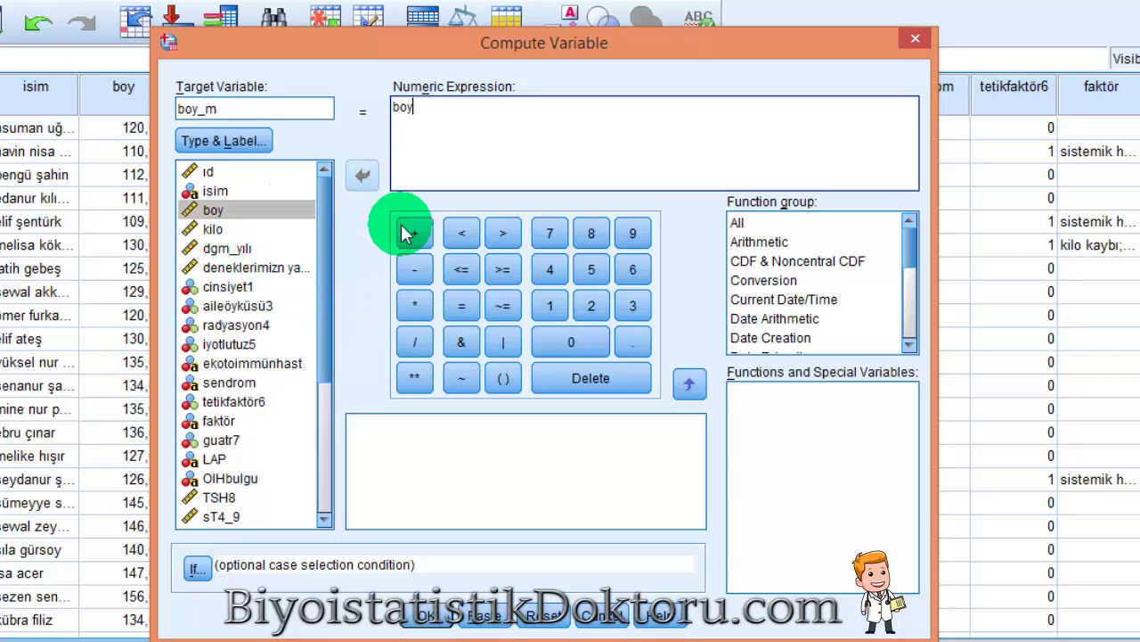
click(415, 342)
click(554, 306)
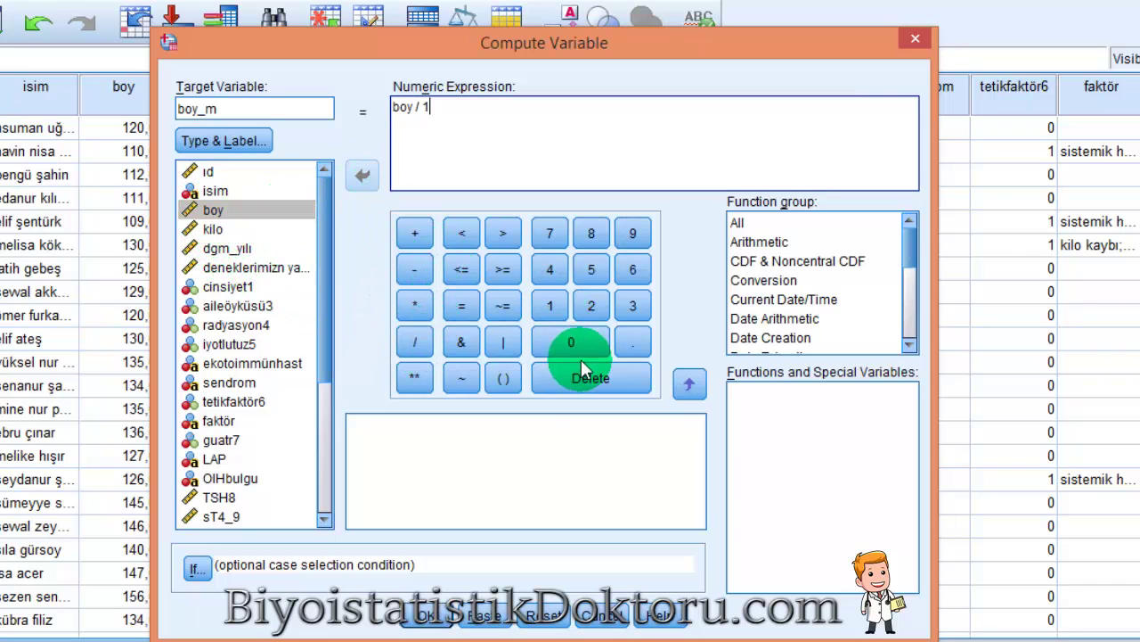
click(571, 342)
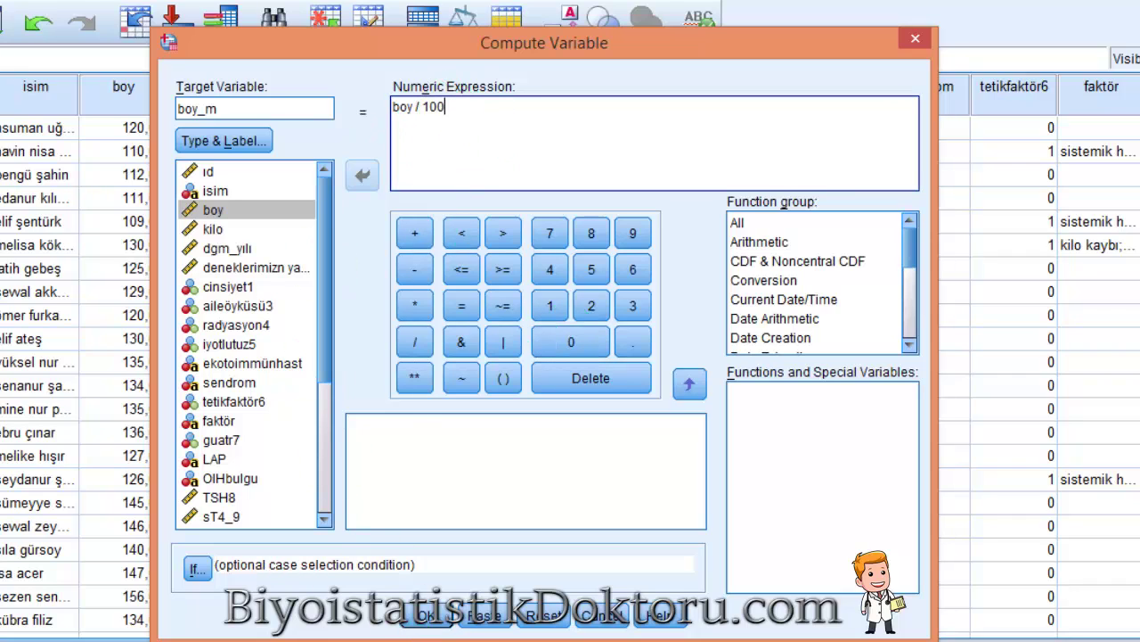
click(425, 615)
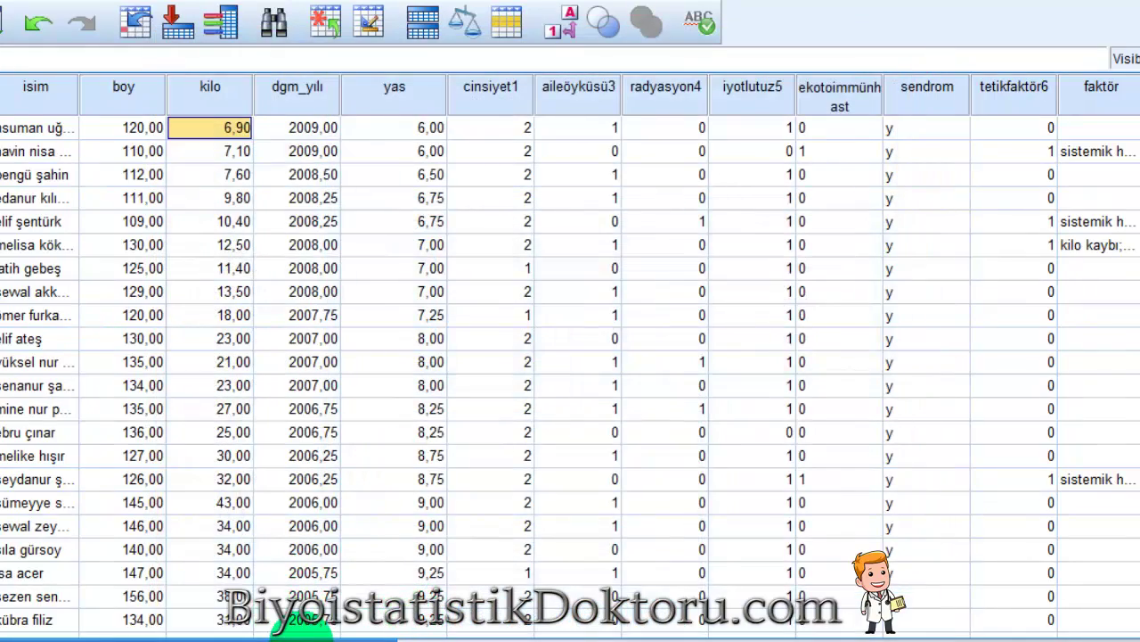
Inspect the new boy_m column and compare it with the BMİ column down the dataset
click(522, 100)
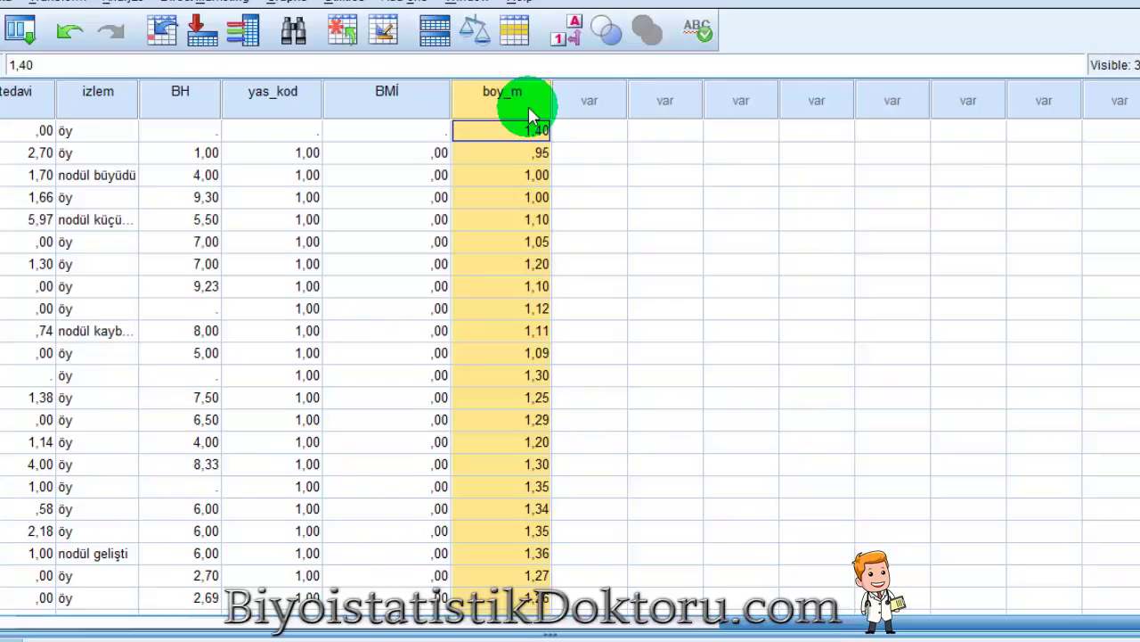
scroll(535, 285, down, 10)
scroll(534, 250, up, 10)
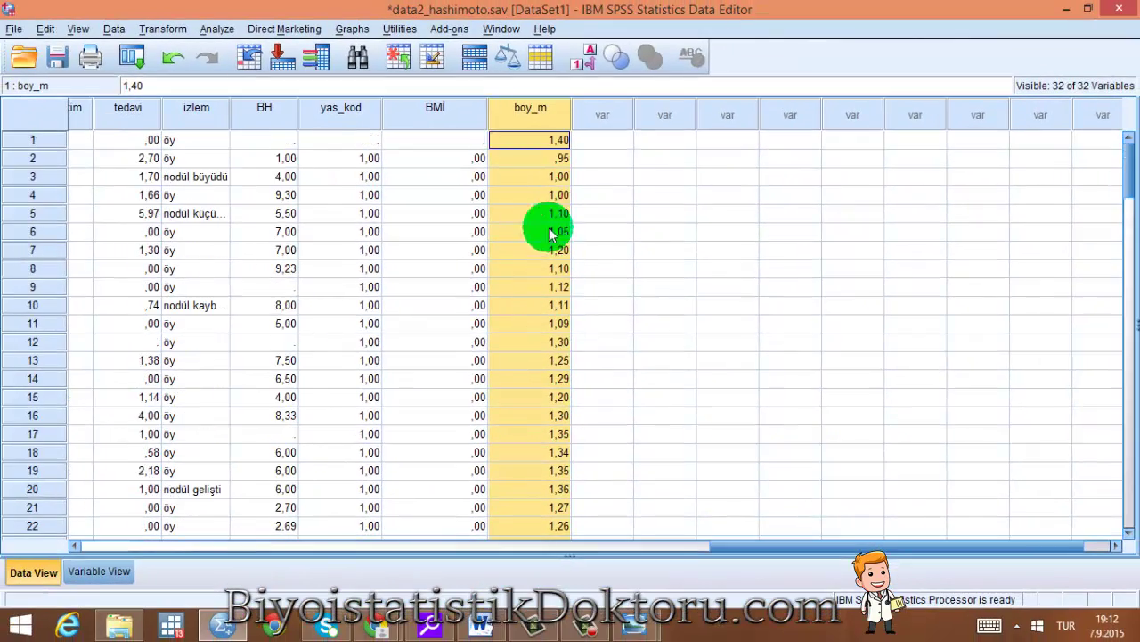
click(465, 120)
scroll(456, 223, down, 20)
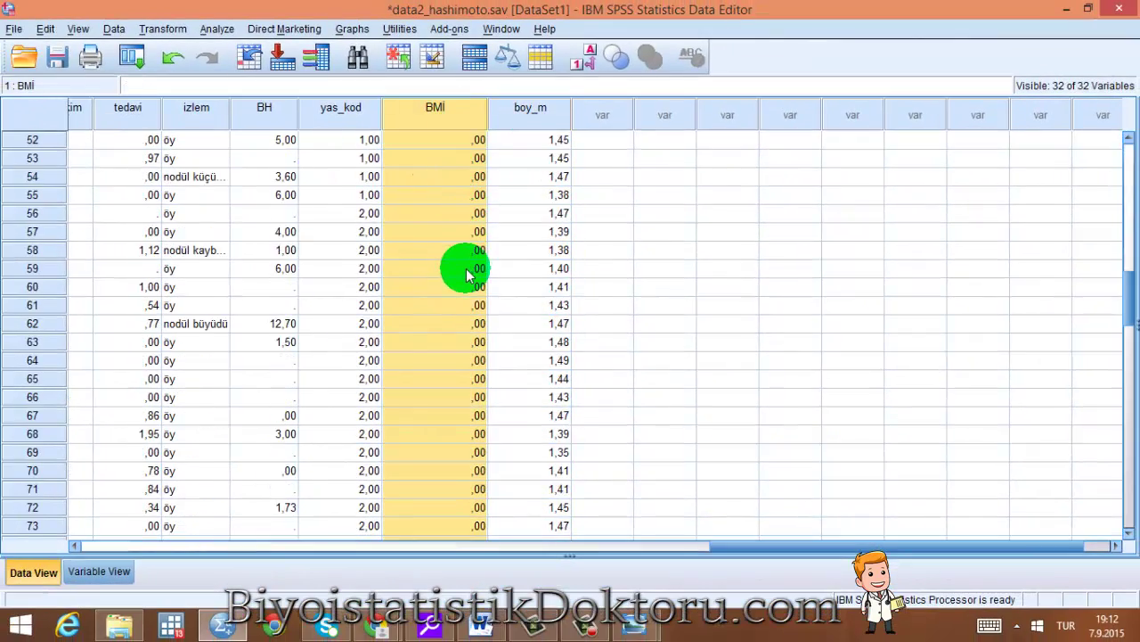
scroll(470, 267, down, 6)
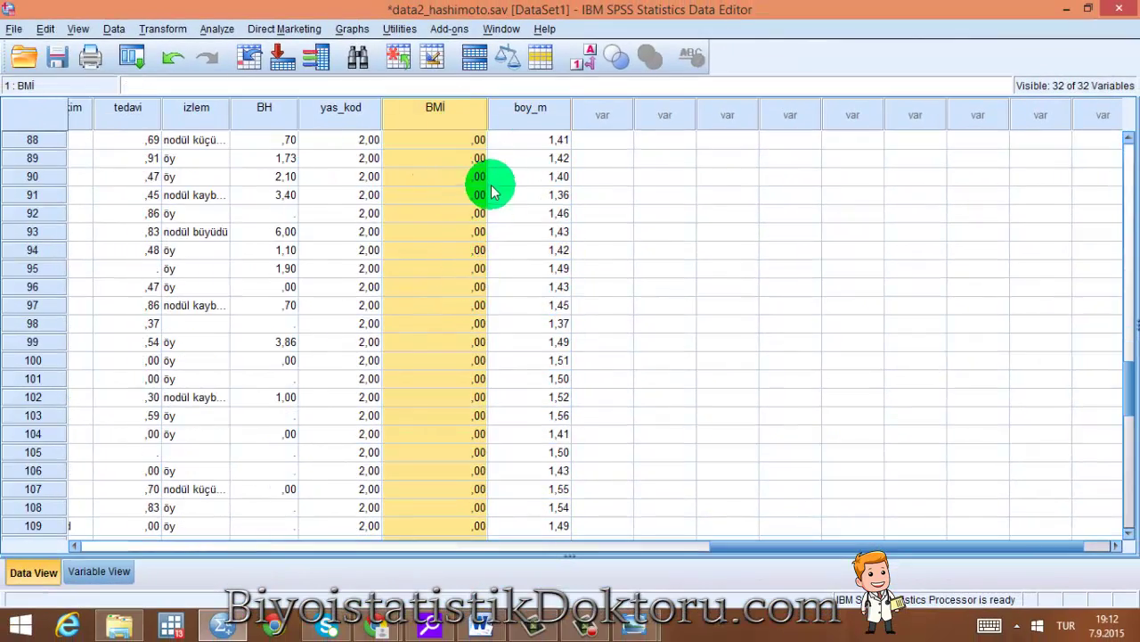
Try to set the decimals of the BMİ variable to 9 in its variable definition
click(113, 579)
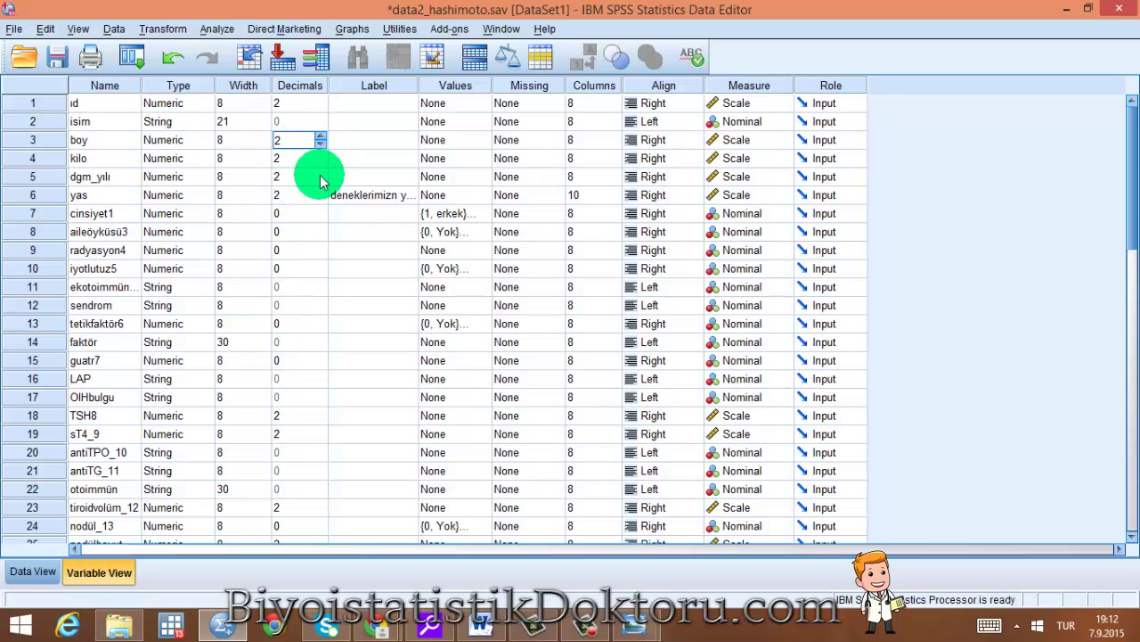
scroll(319, 232, down, 7)
scroll(318, 321, up, 2)
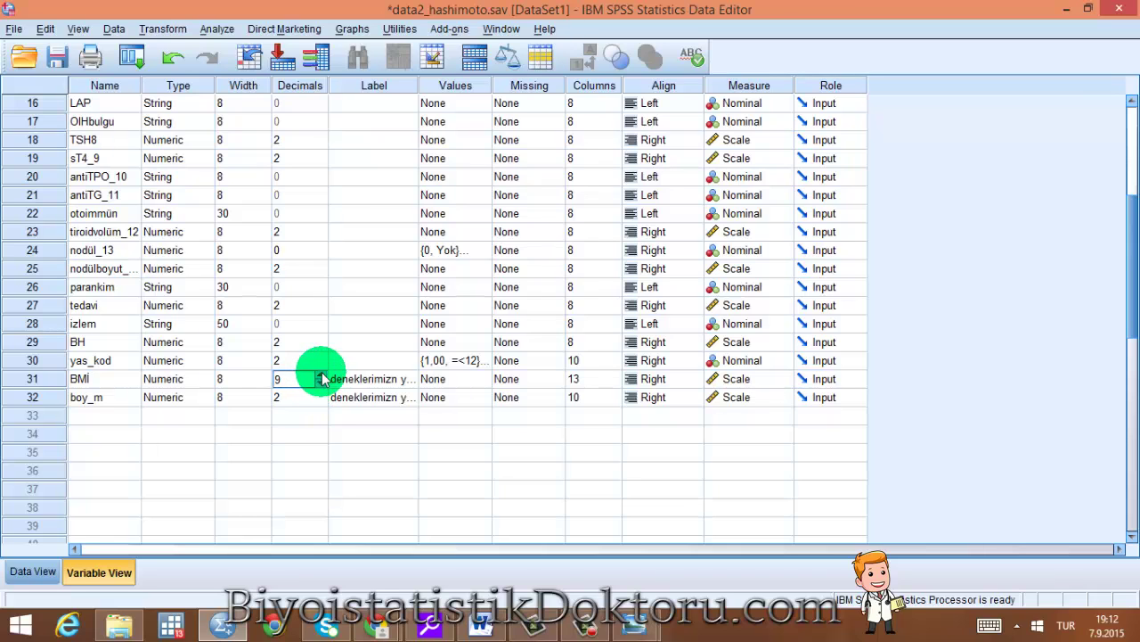
click(40, 571)
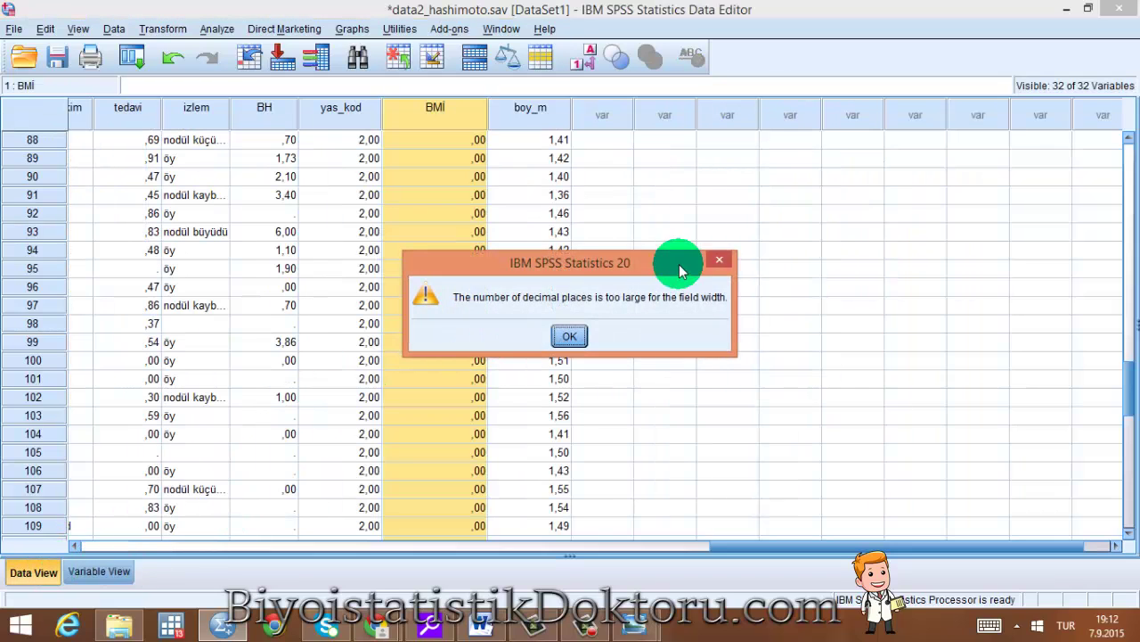
click(575, 336)
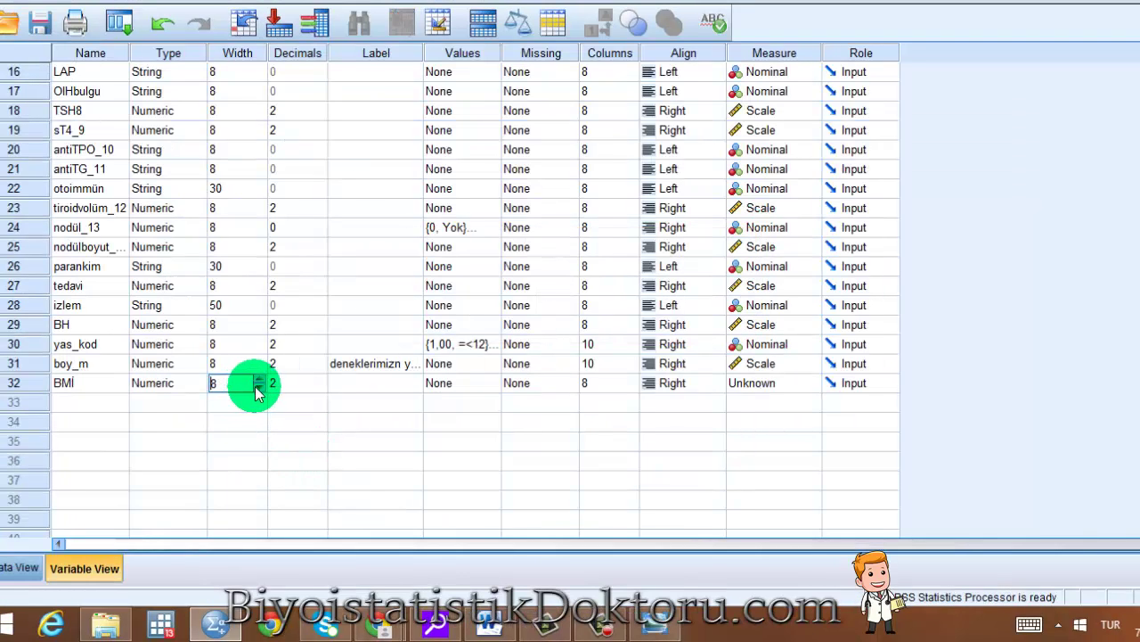
Set the BMİ variable's width to 12 and its decimals to 5, and return to the data
click(259, 379)
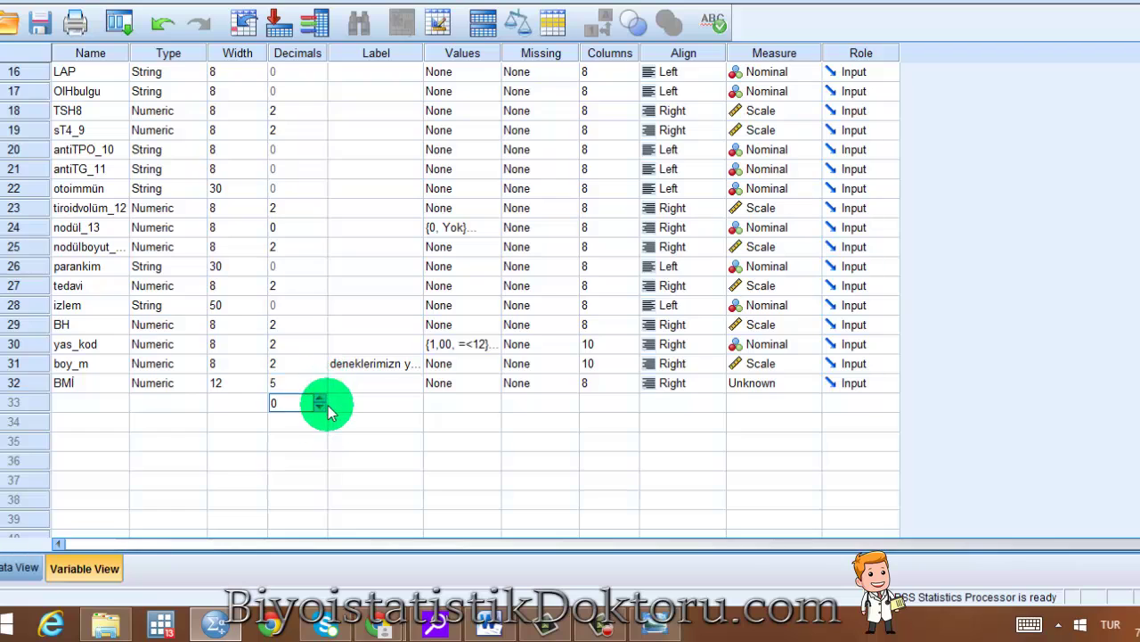
click(20, 568)
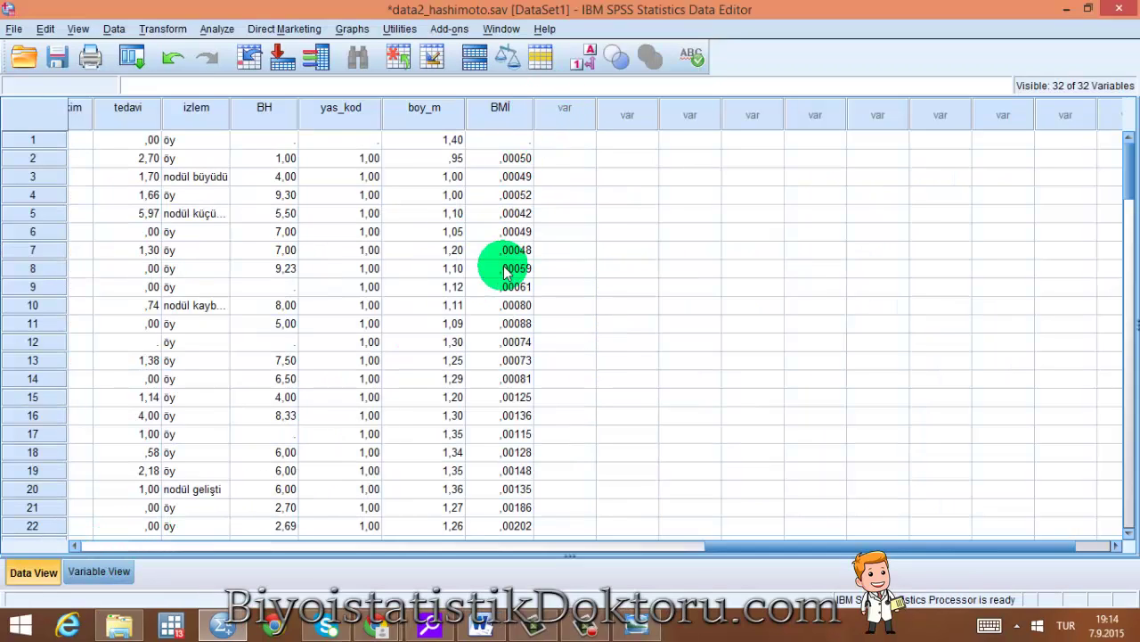
Examine the BMİ values with five decimals alongside the boy_m column
scroll(517, 285, down, 4)
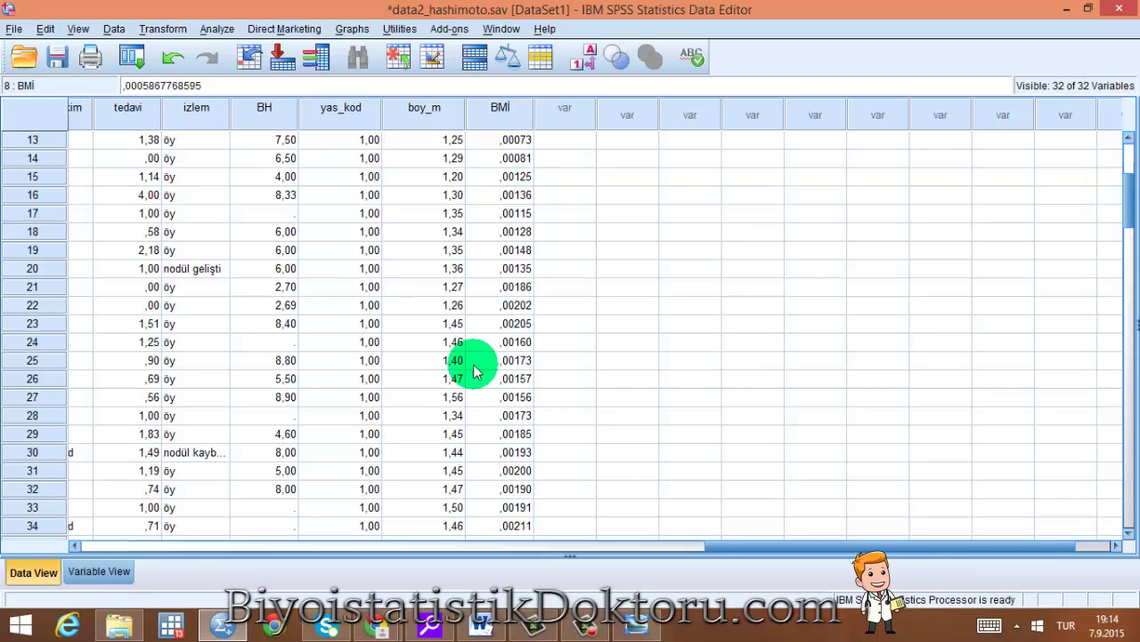
scroll(490, 338, down, 2)
click(515, 144)
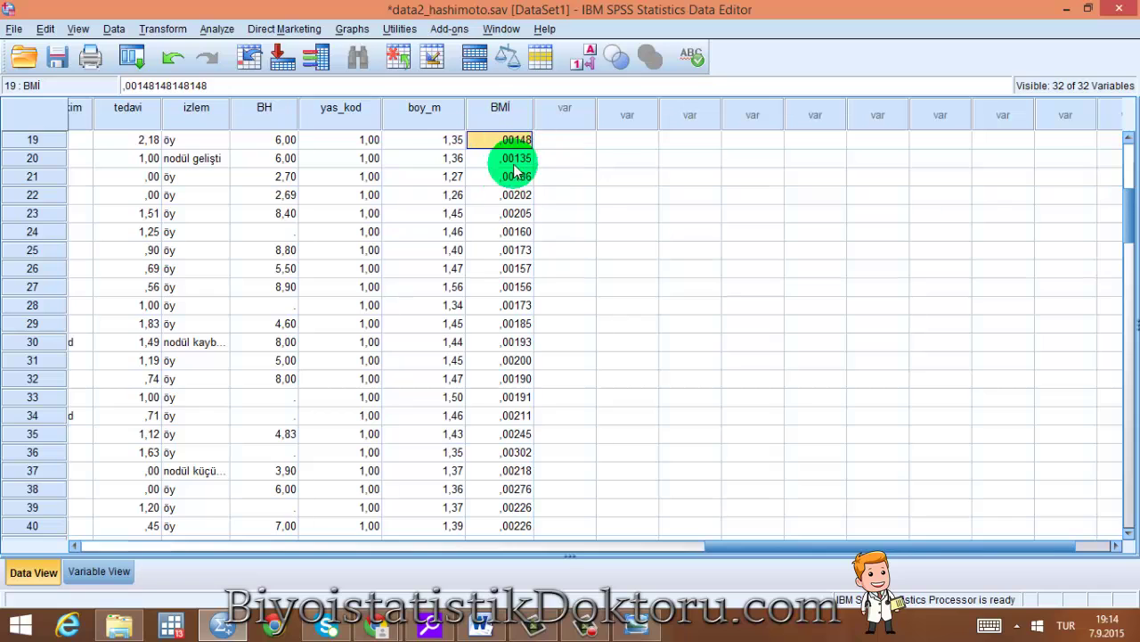
scroll(503, 383, down, 9)
scroll(515, 302, up, 9)
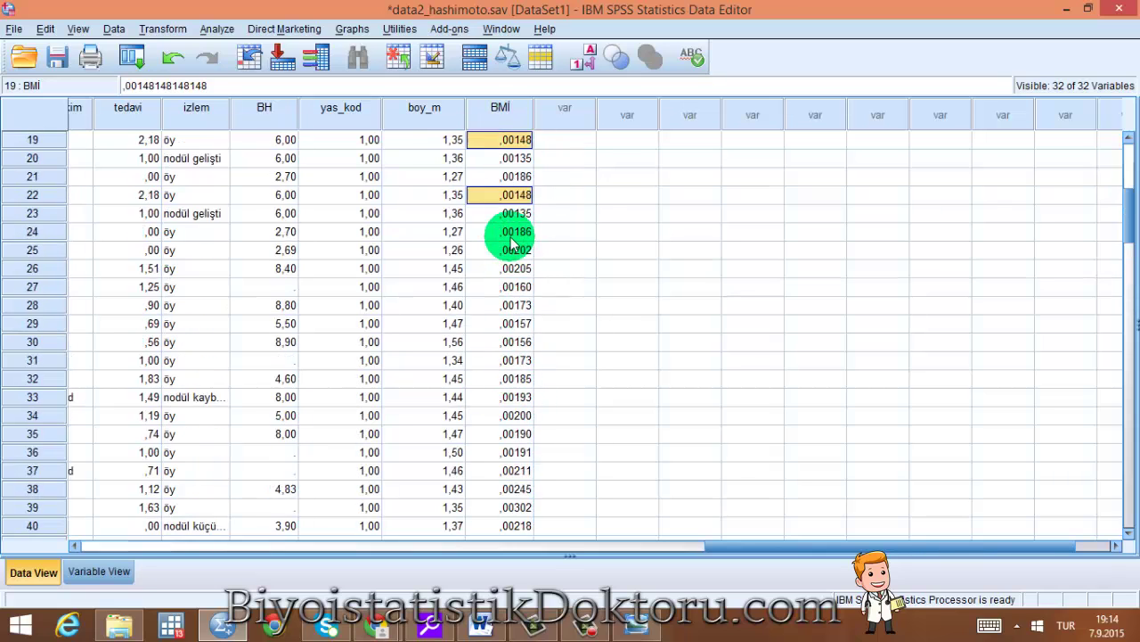
scroll(508, 236, up, 6)
click(454, 141)
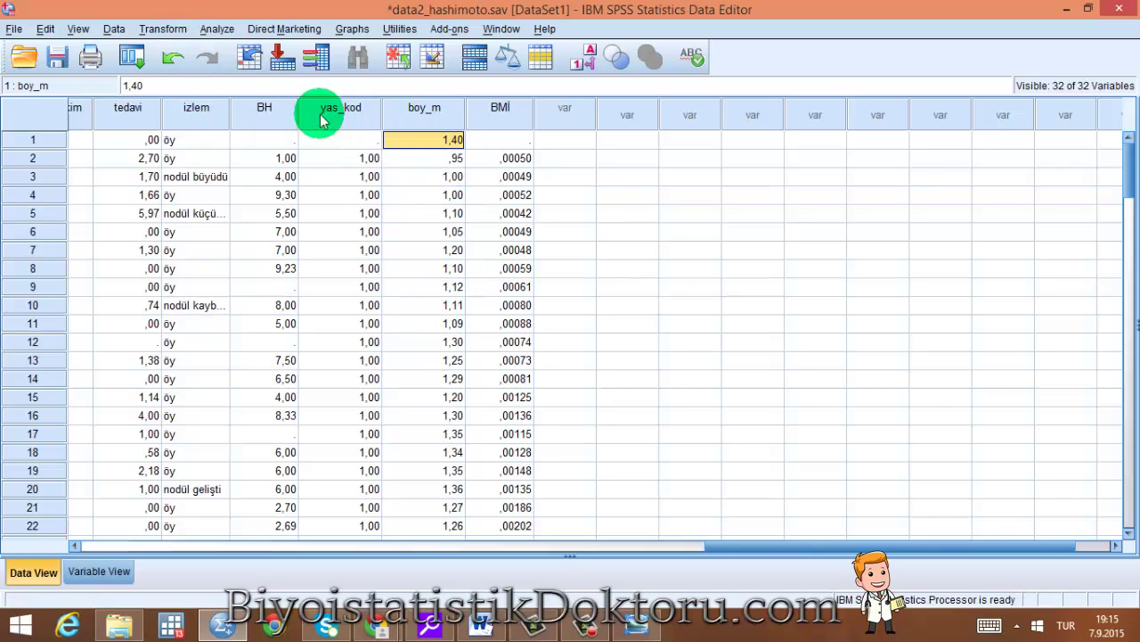
Reopen the Compute Variable setup for BMİ and remove "(boy * boy)" from its numeric expression
click(183, 32)
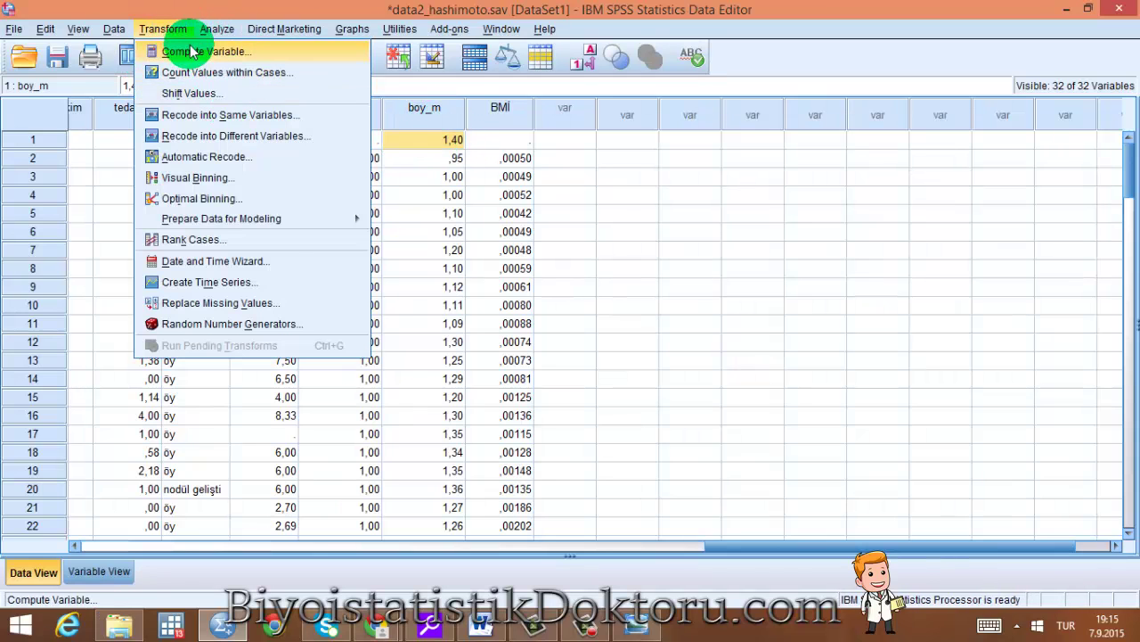
click(183, 48)
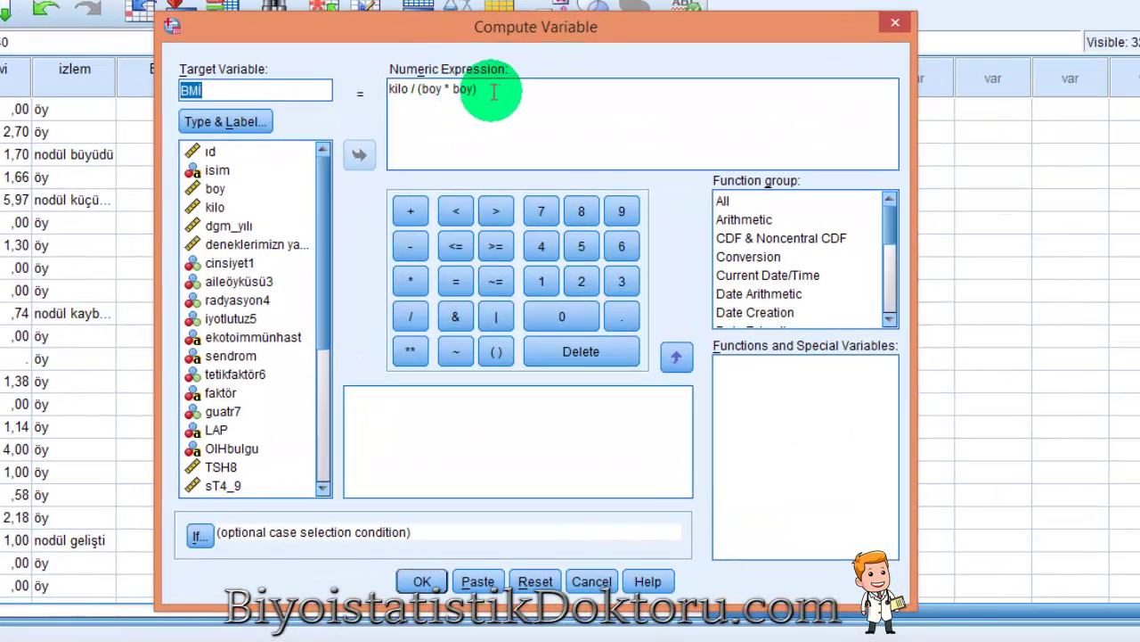
drag(536, 127, 493, 125)
drag(438, 91, 416, 92)
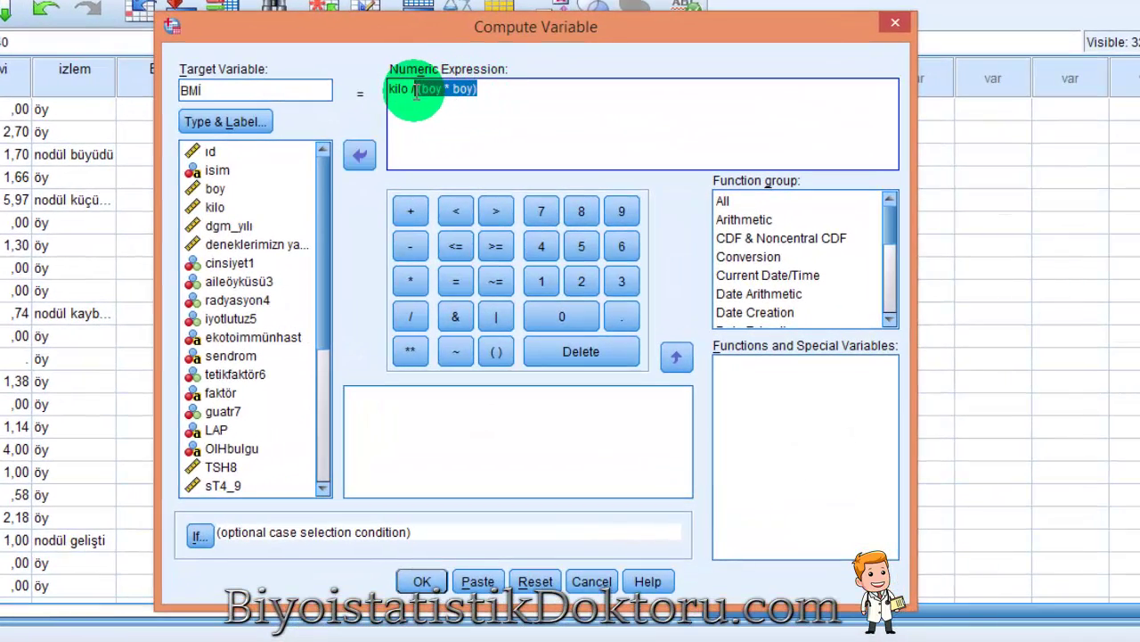
Make the Compute Variable source list show variable names instead of labels, so that boy_m can be identified
scroll(274, 416, down, 4)
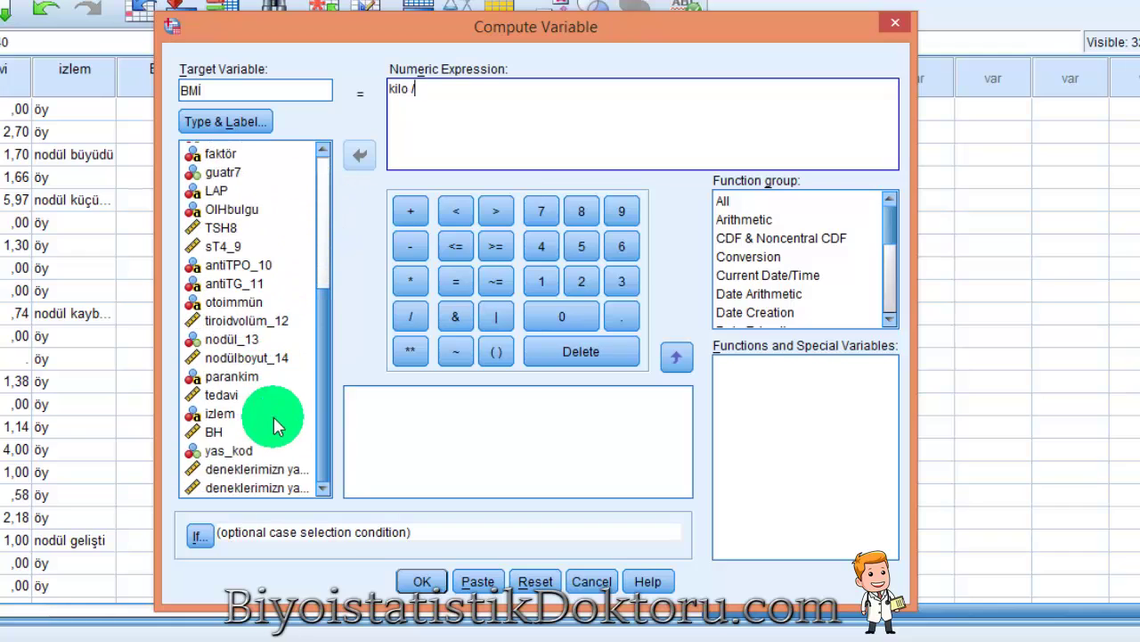
click(292, 478)
right_click(292, 479)
click(303, 495)
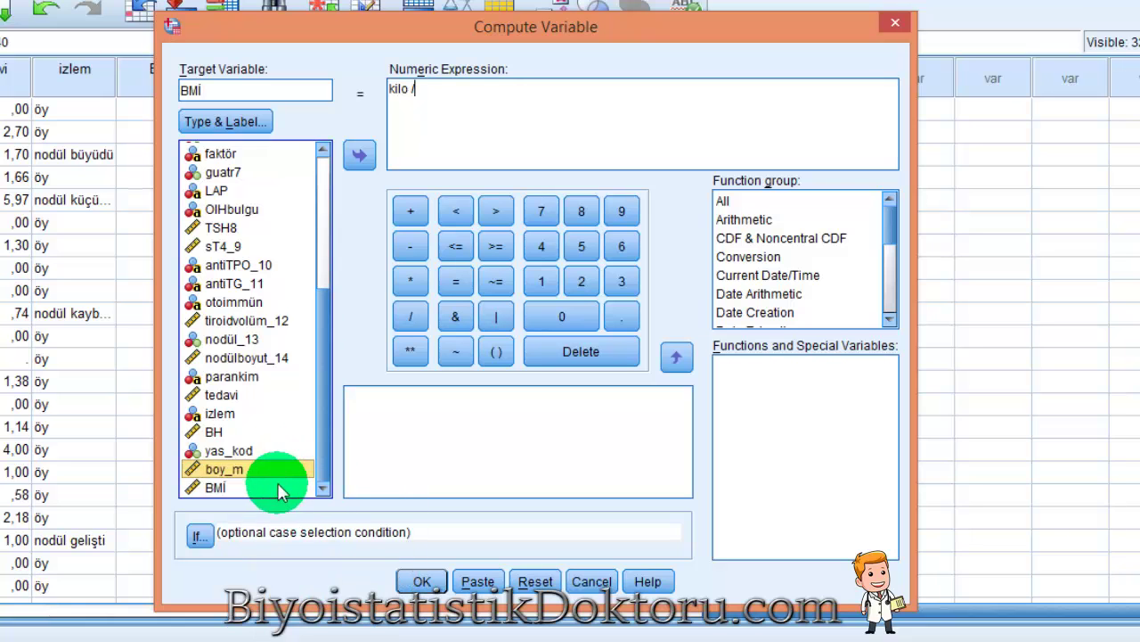
right_click(279, 482)
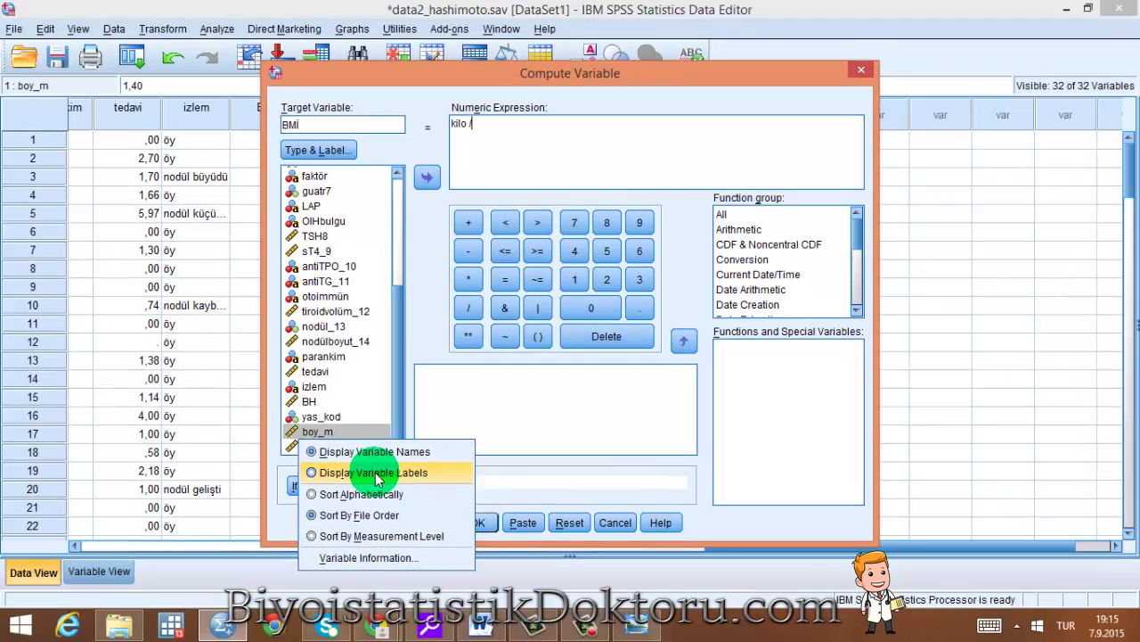
click(377, 479)
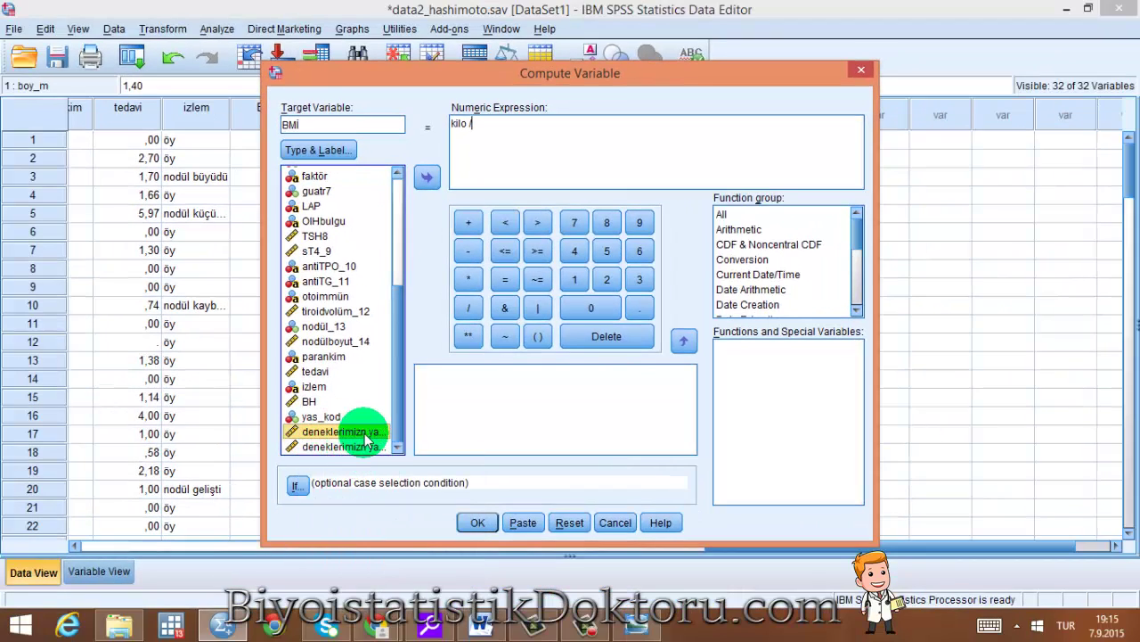
right_click(364, 439)
click(369, 448)
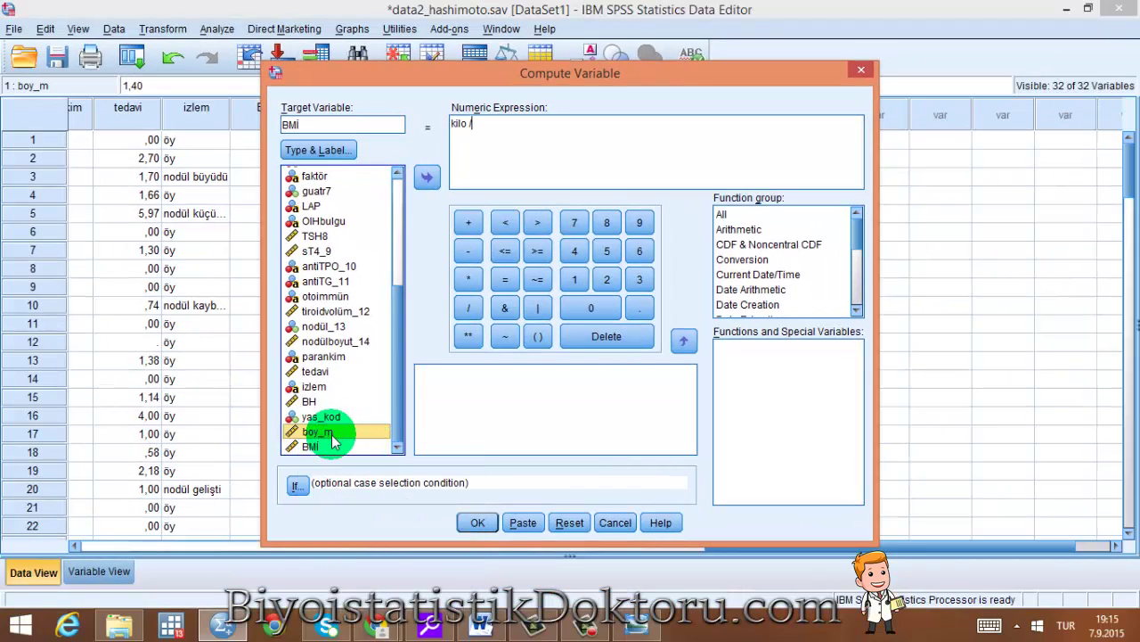
Recompute BMİ with the expression kilo /(boy_m * boy_m), overwriting the existing variable
click(427, 176)
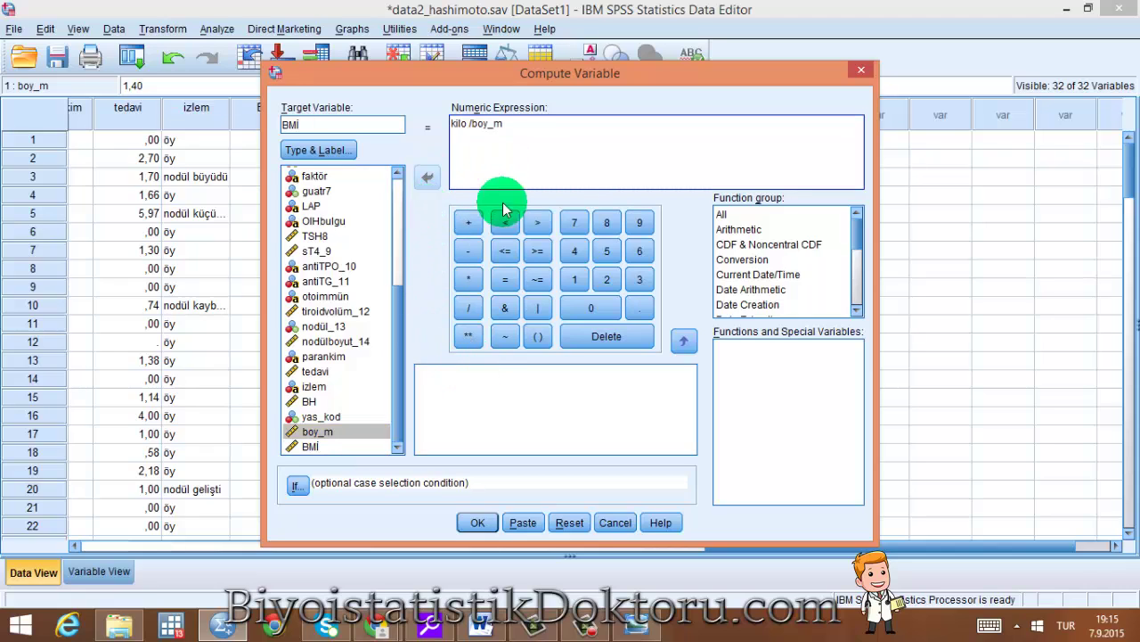
click(473, 281)
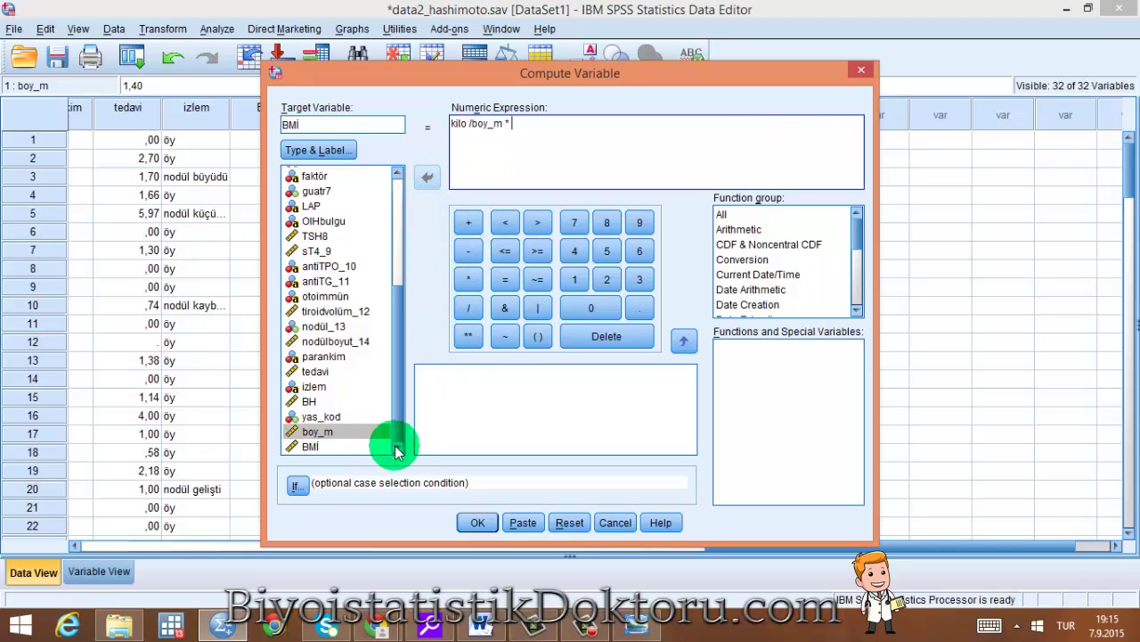
click(368, 437)
click(428, 179)
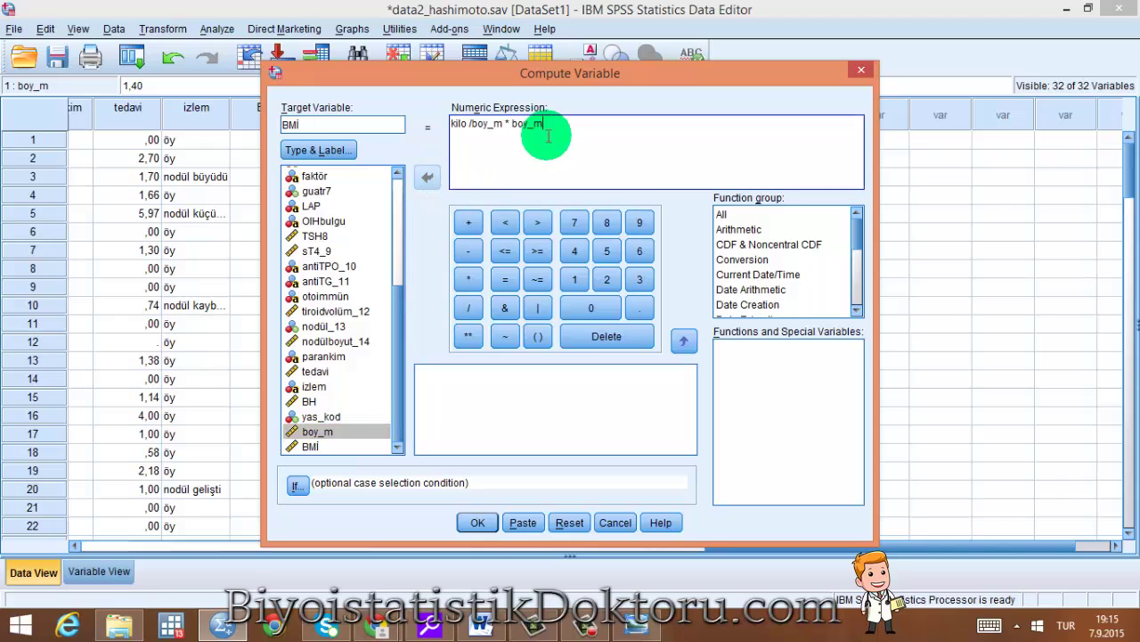
click(537, 336)
click(477, 522)
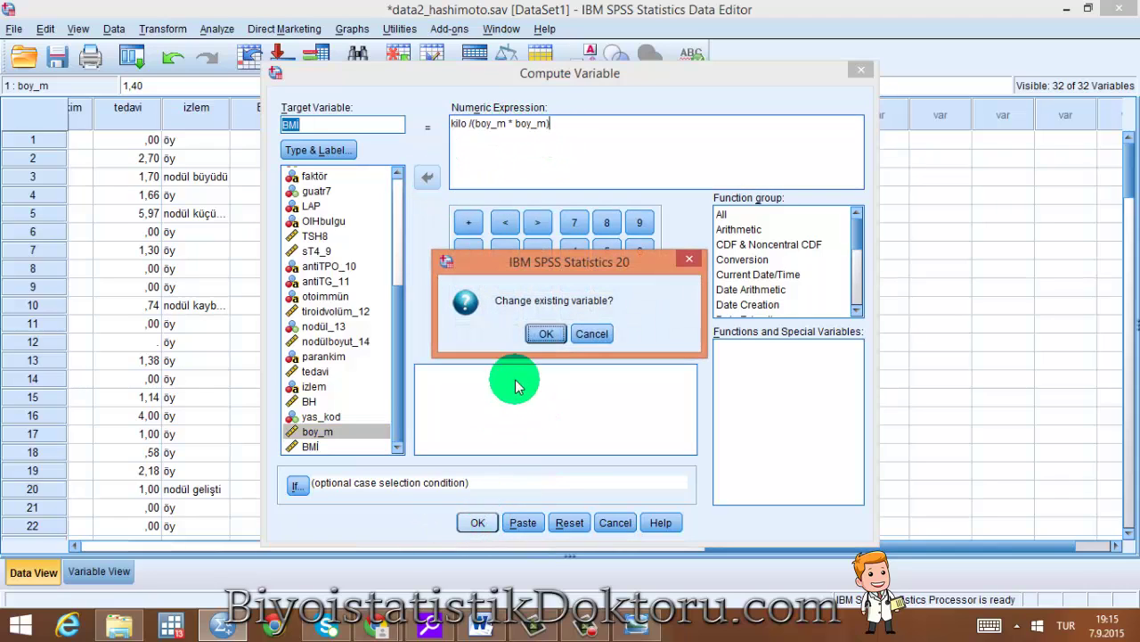
click(535, 332)
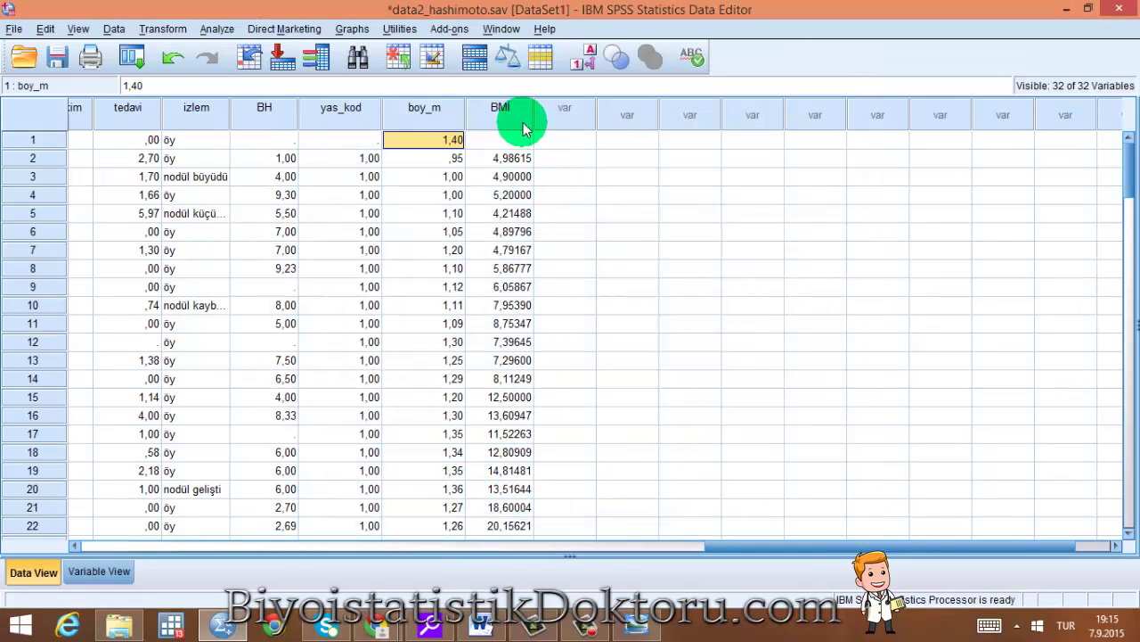
Review the recalculated BMİ values from the first case to the end of the dataset
click(520, 214)
scroll(520, 184, down, 20)
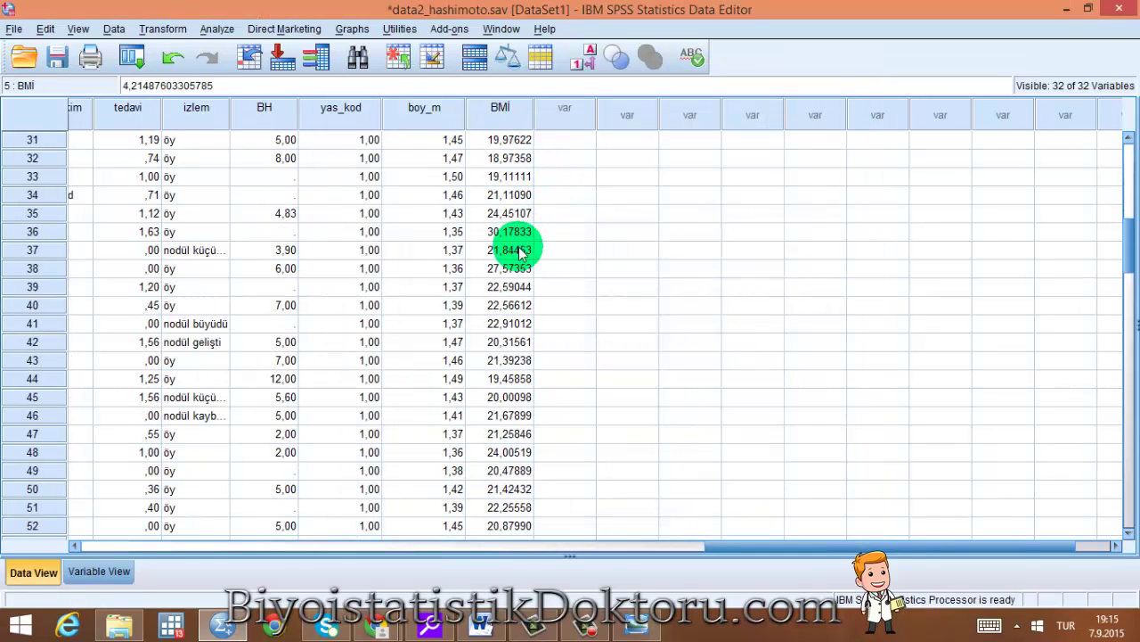
scroll(519, 319, down, 6)
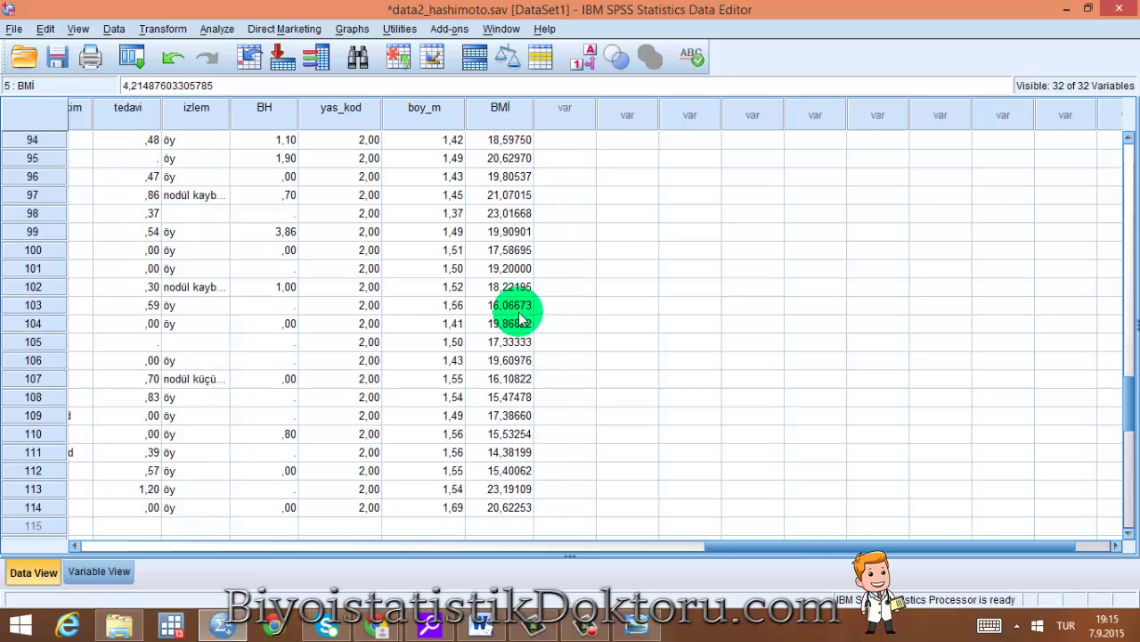
scroll(512, 258, up, 20)
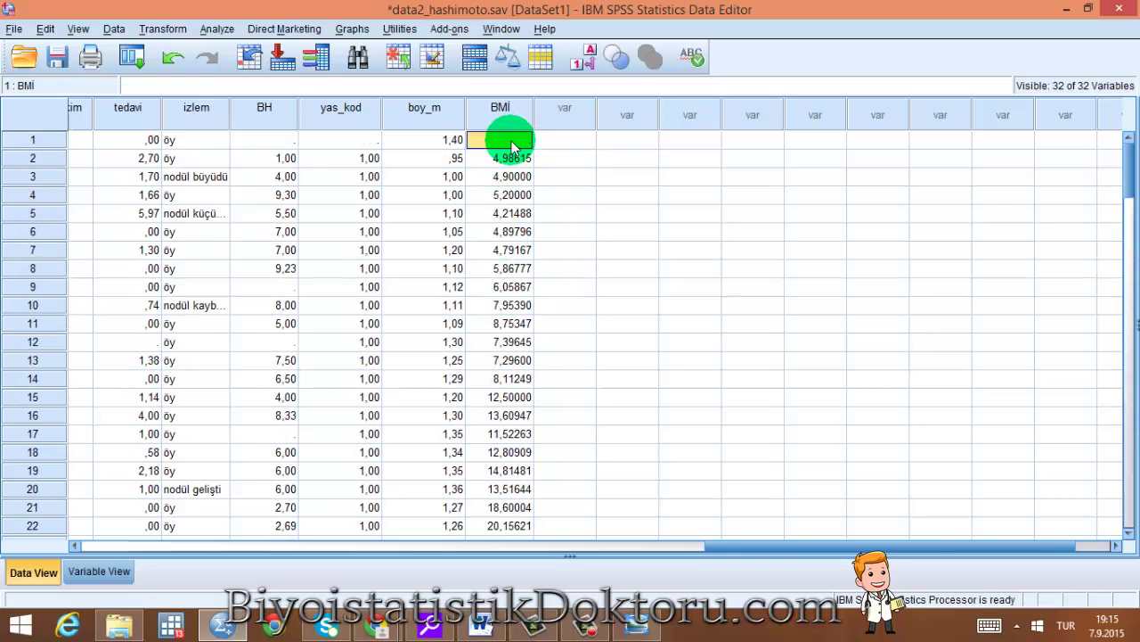
scroll(513, 182, down, 4)
scroll(516, 179, up, 4)
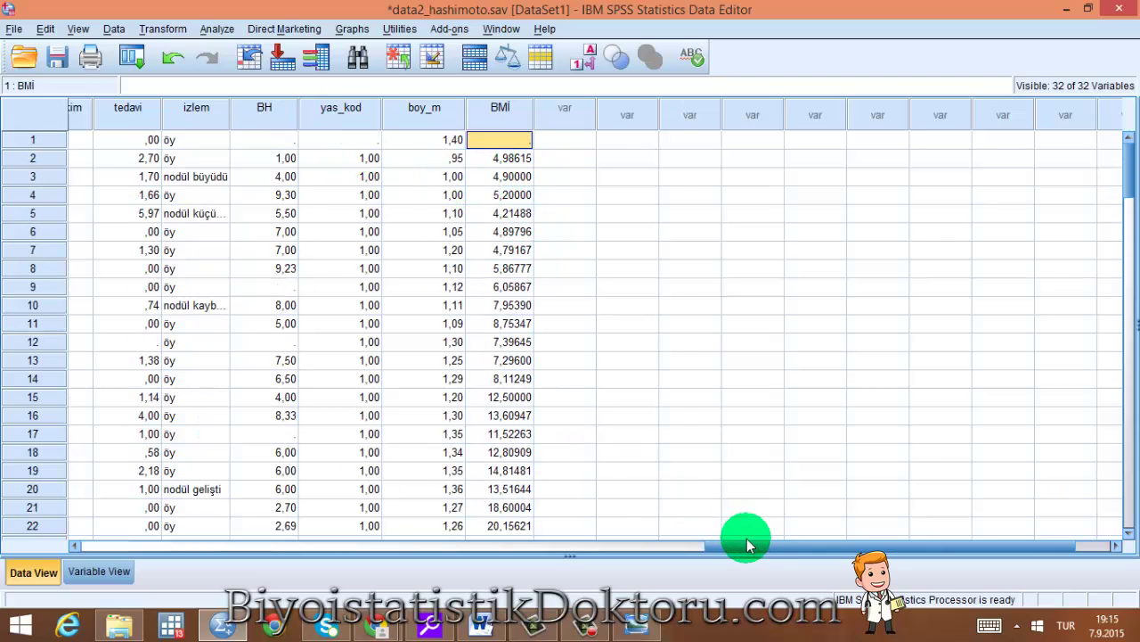
Insert a new empty variable before the yas_kod column
drag(747, 545, 739, 509)
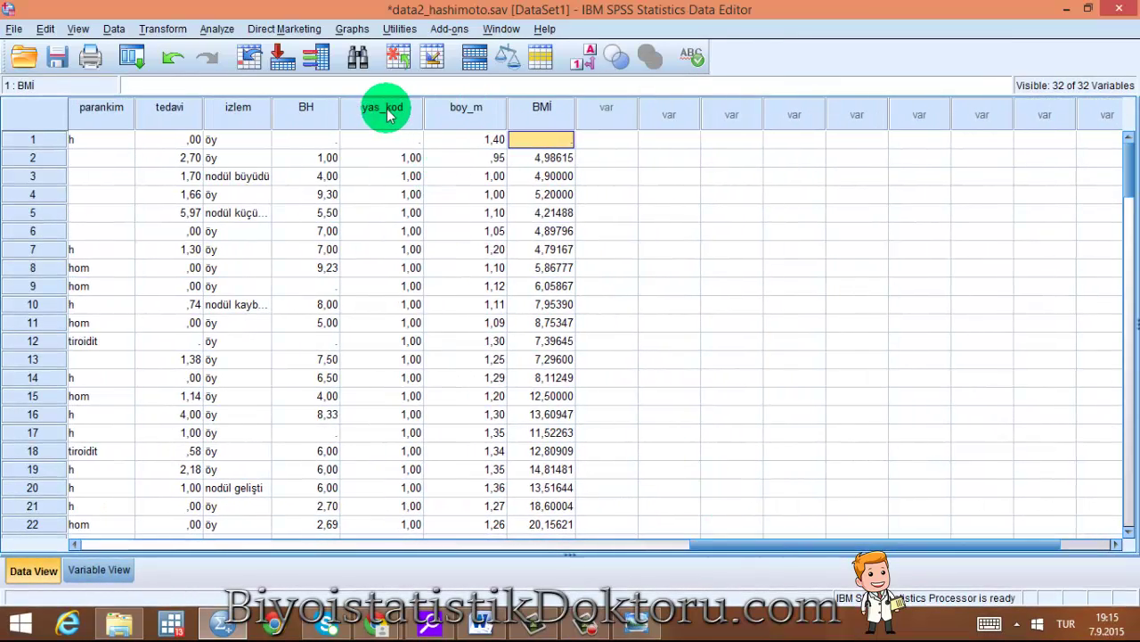
right_click(385, 114)
click(397, 204)
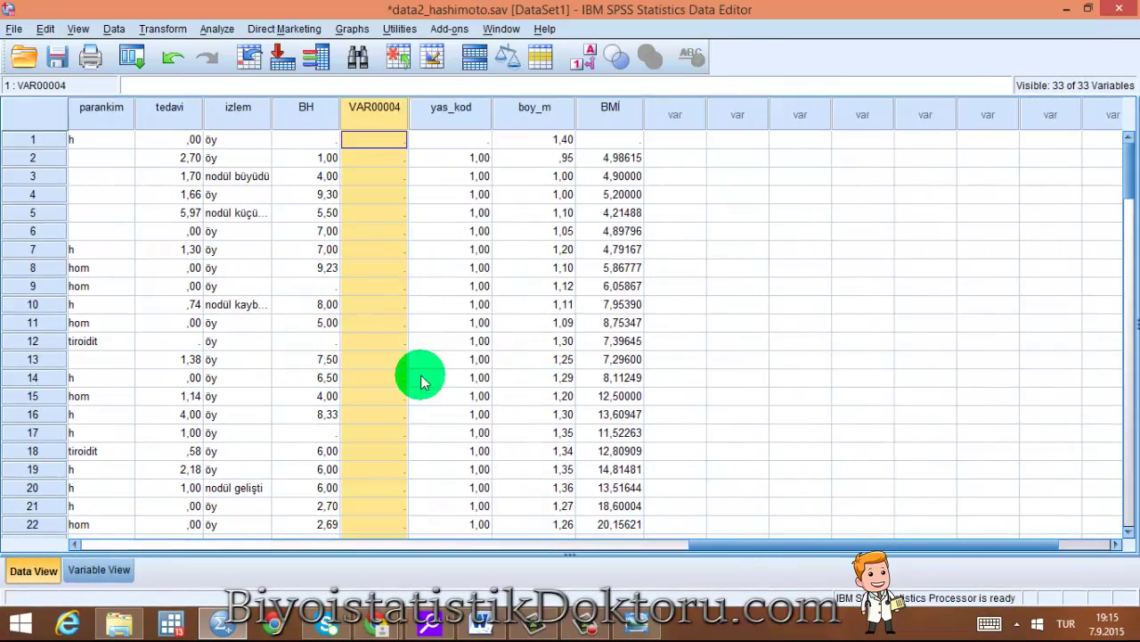
Examine the birth year column dgm_yılı against the computed yas column across the cases
drag(699, 545, 84, 553)
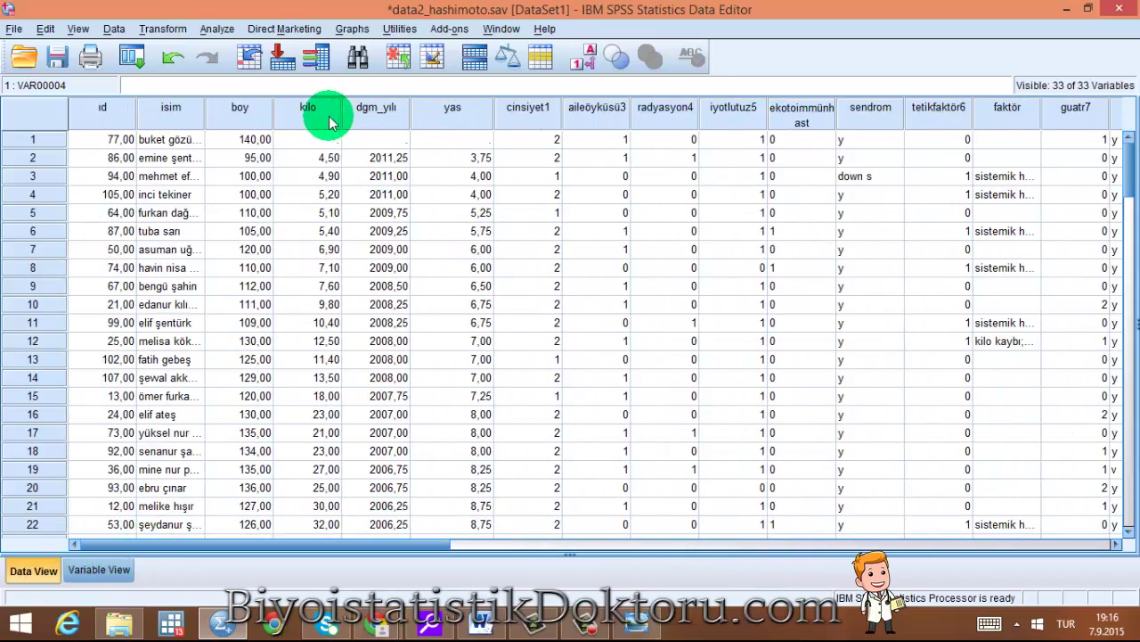
click(374, 126)
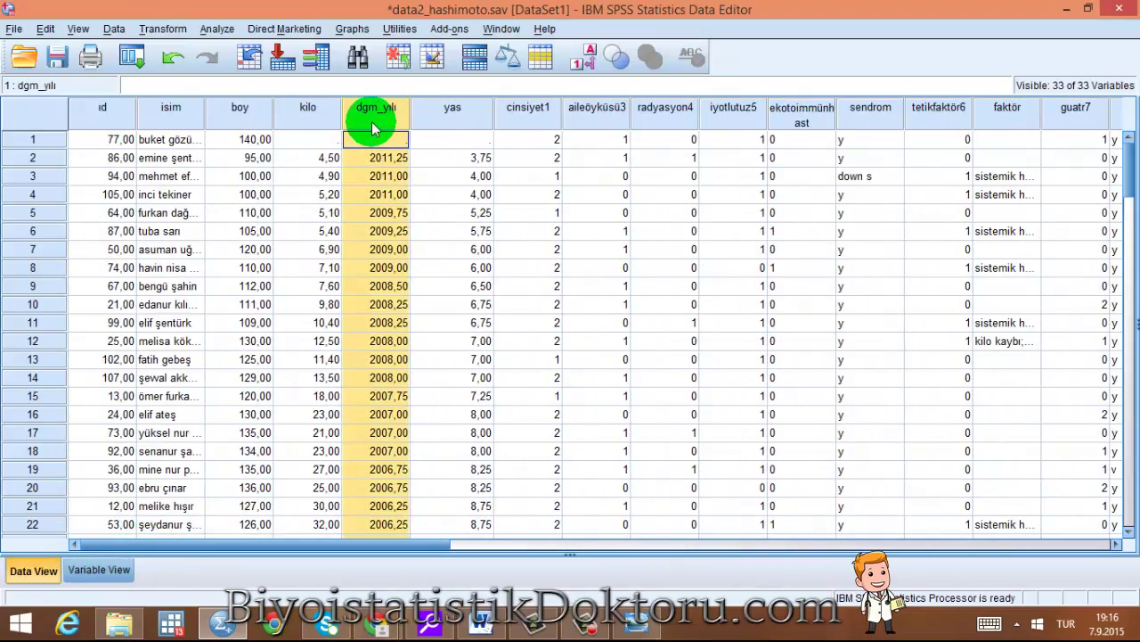
click(184, 33)
click(456, 142)
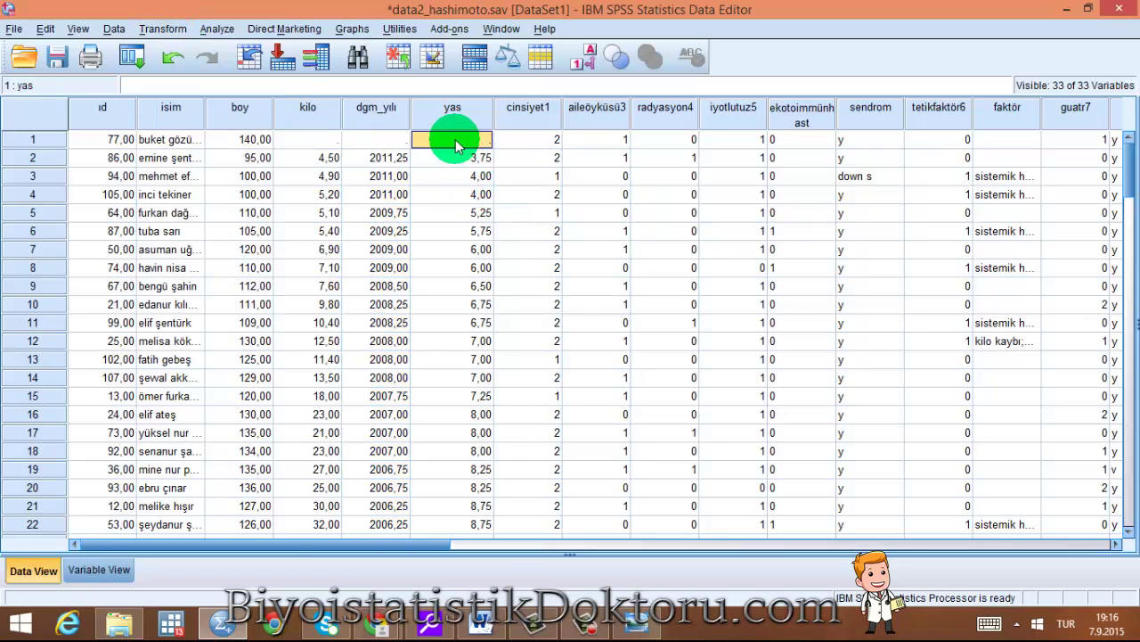
click(443, 124)
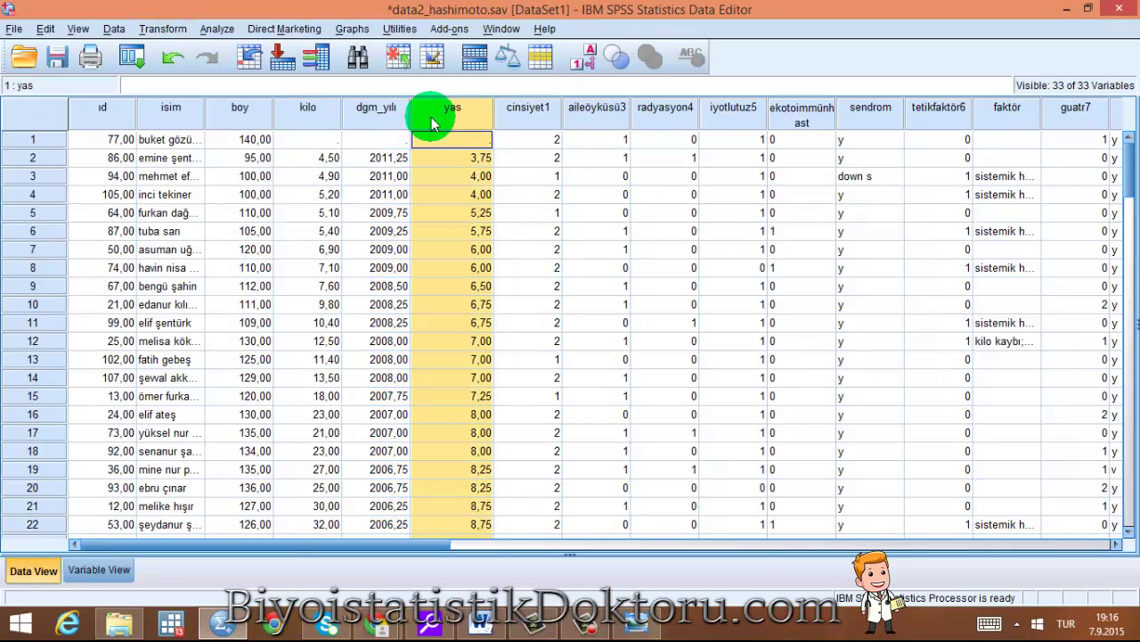
click(376, 115)
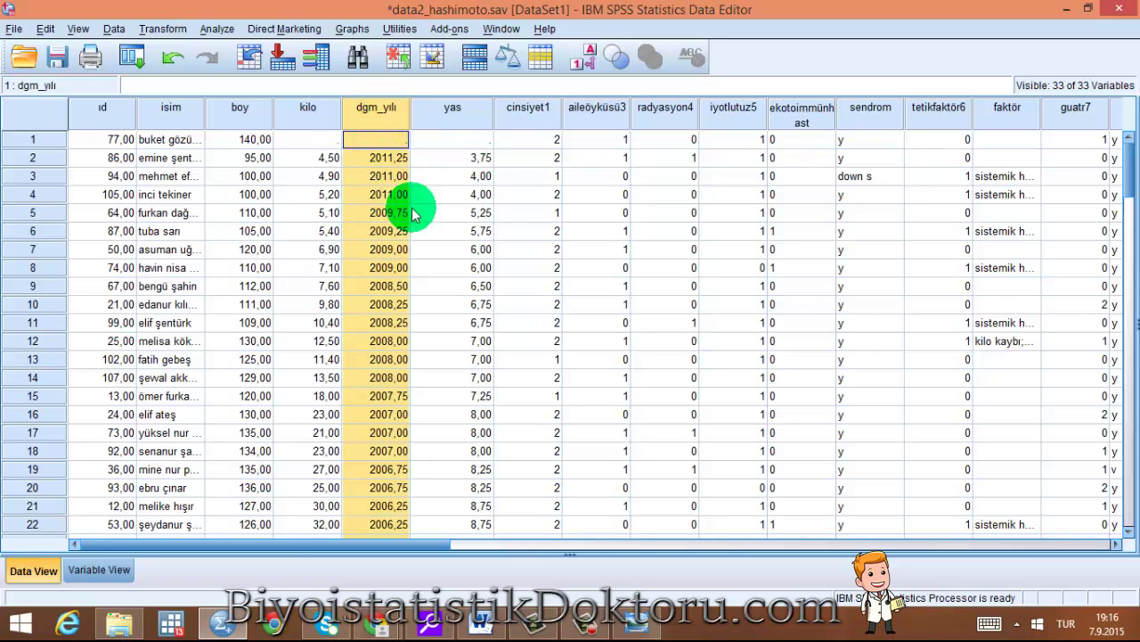
click(455, 159)
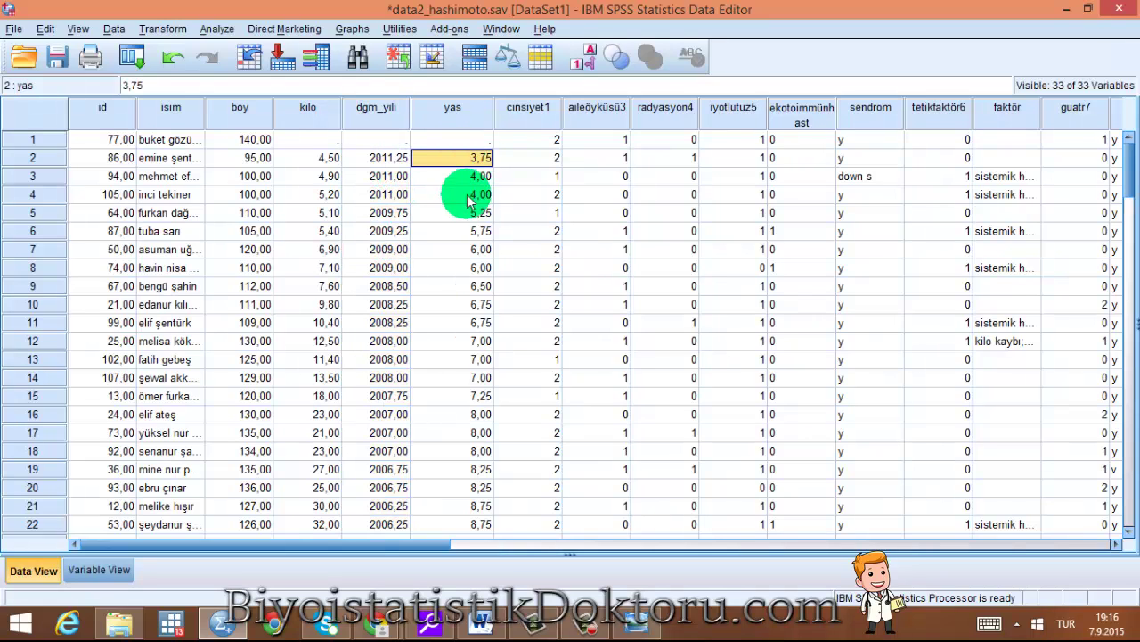
click(485, 417)
scroll(468, 222, down, 5)
scroll(472, 278, up, 5)
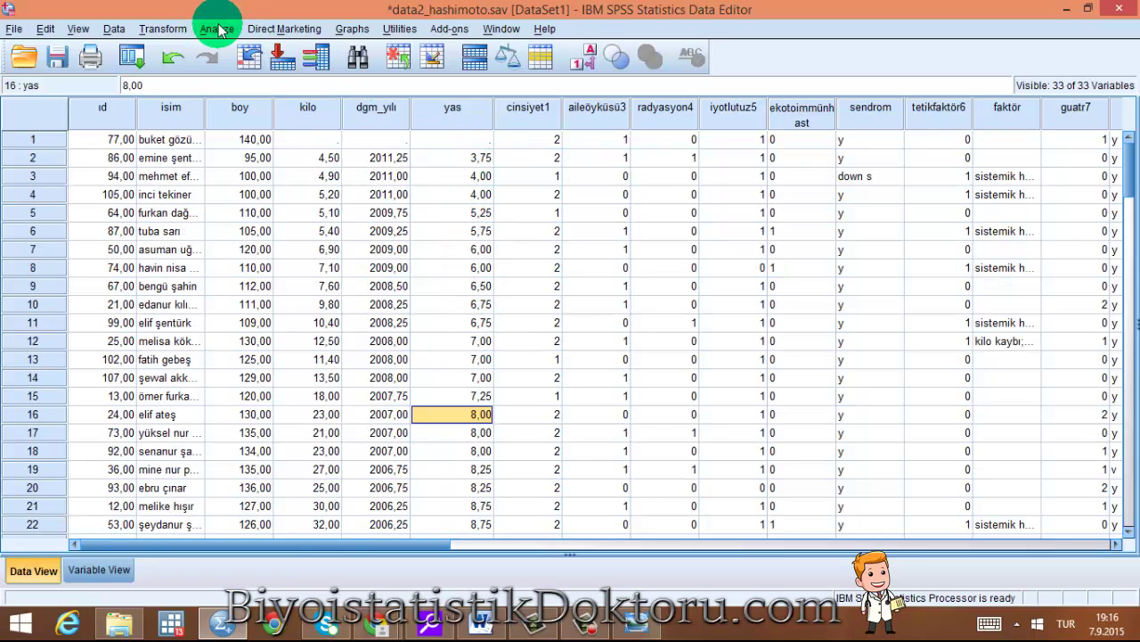
click(457, 125)
scroll(456, 183, down, 10)
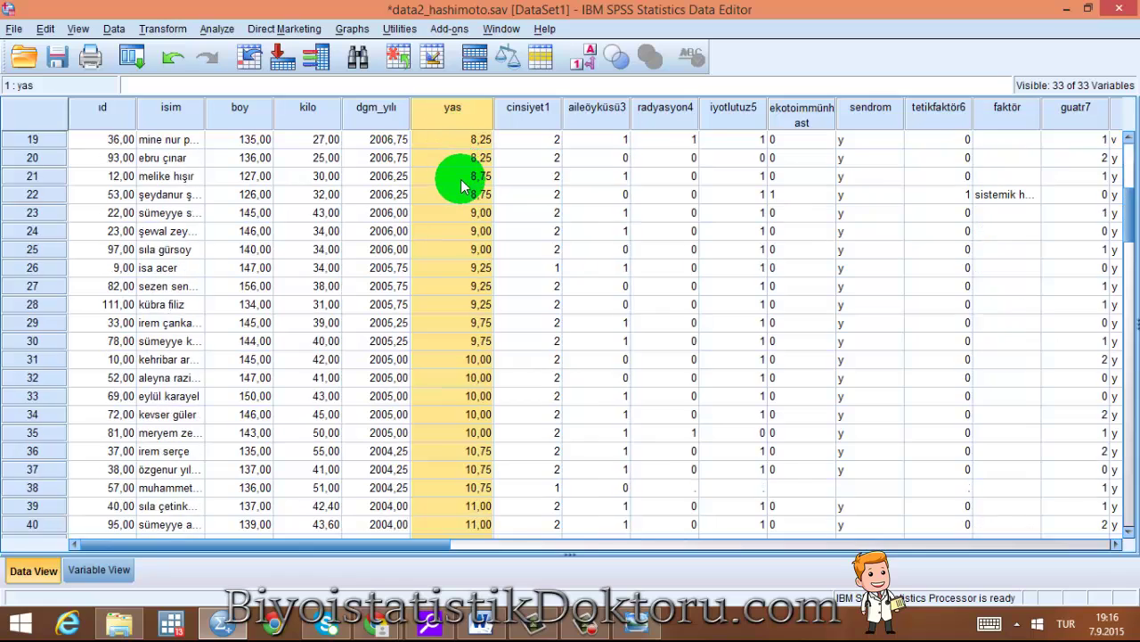
scroll(473, 169, up, 7)
scroll(481, 142, up, 3)
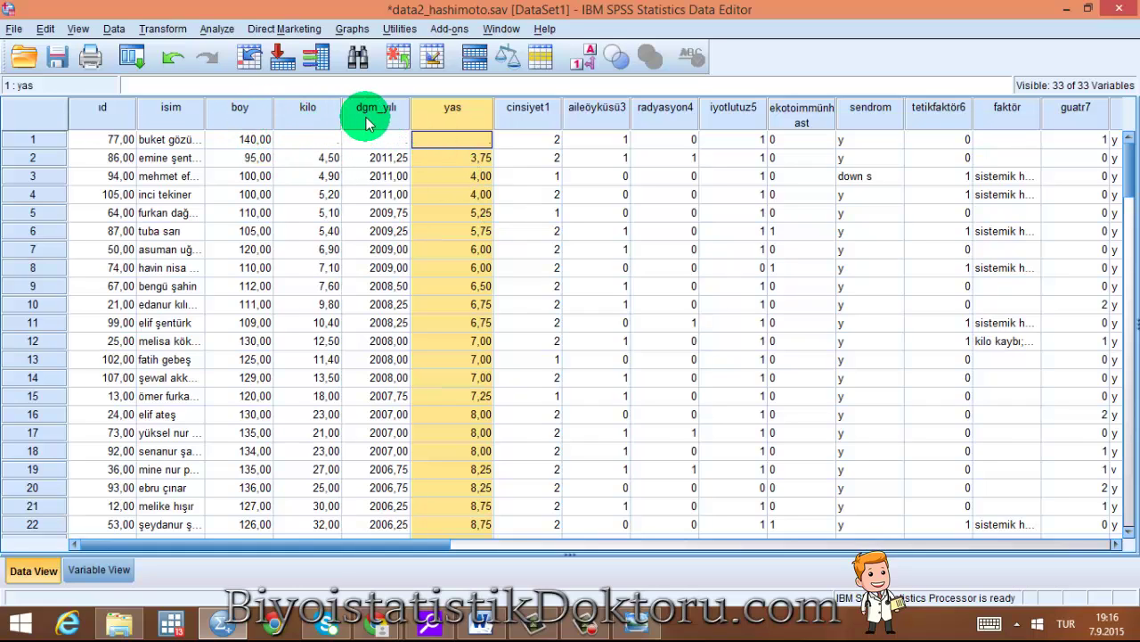
Examine the source columns boy and kilo that feed the body mass index calculation
click(259, 114)
click(303, 114)
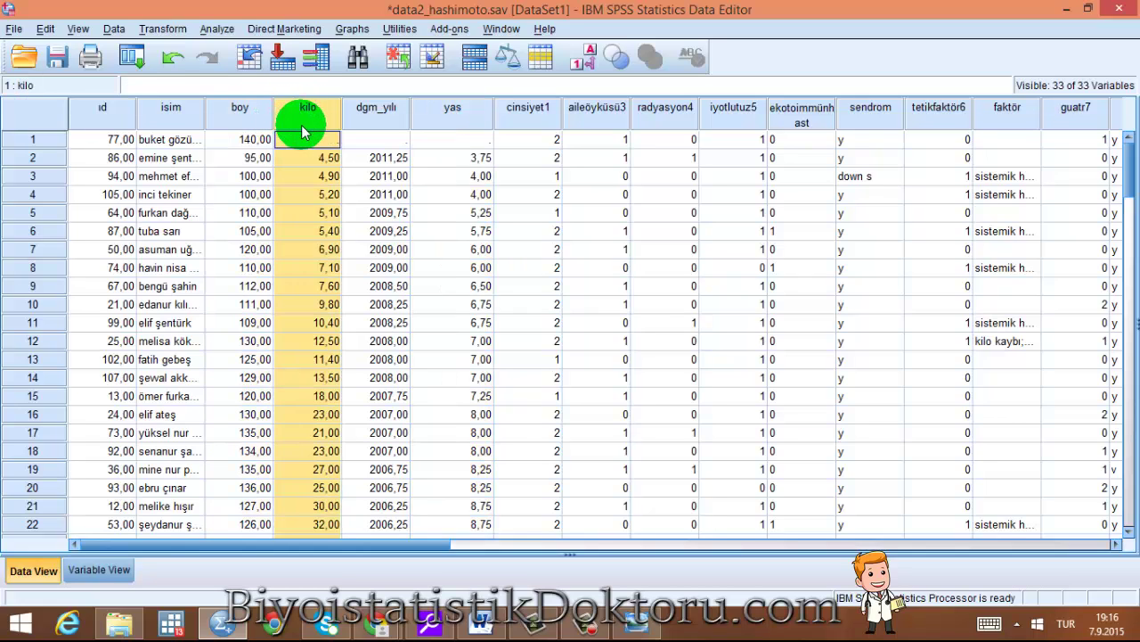
click(261, 114)
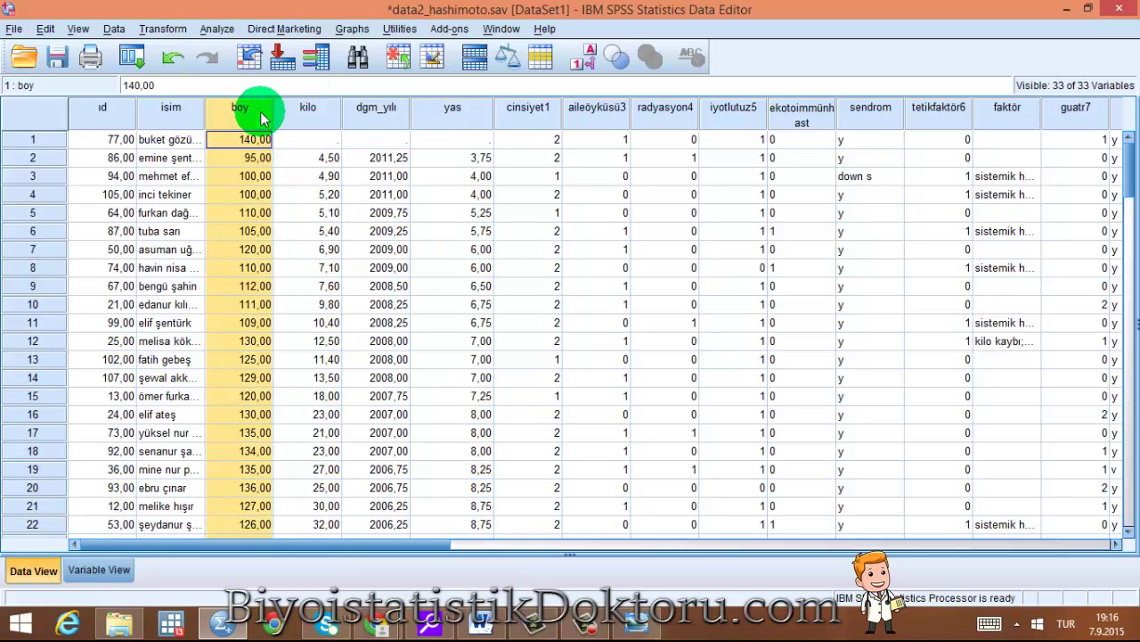
click(301, 114)
click(260, 114)
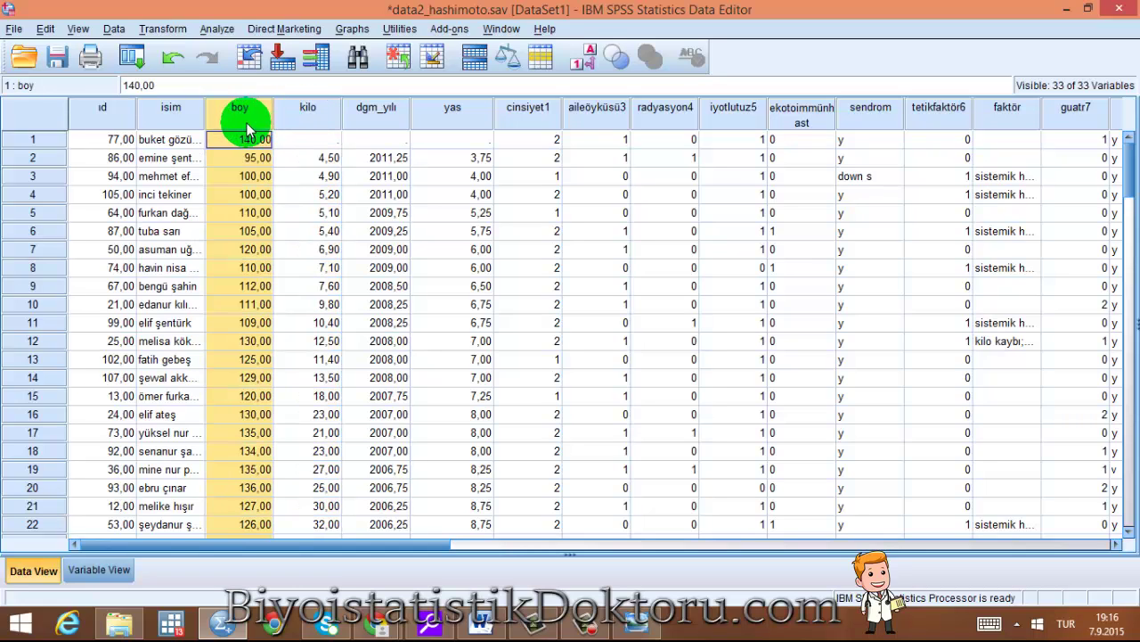
click(257, 176)
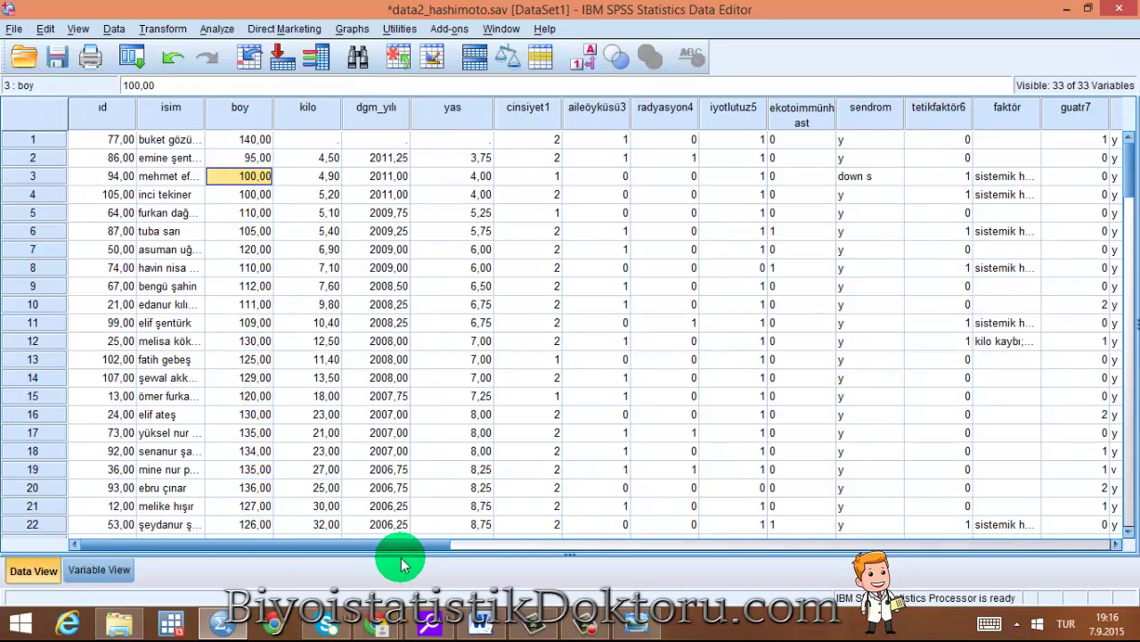
Examine the computed boy_m and BMİ columns at the end of the dataset and show the variable definitions
drag(381, 542, 959, 537)
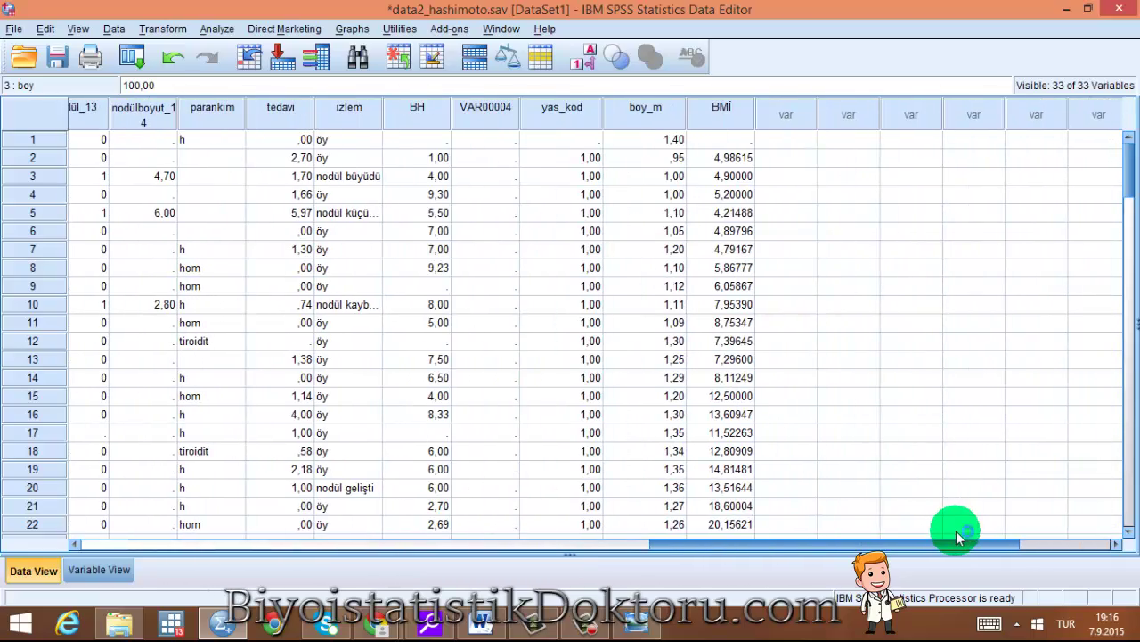
click(662, 109)
click(693, 116)
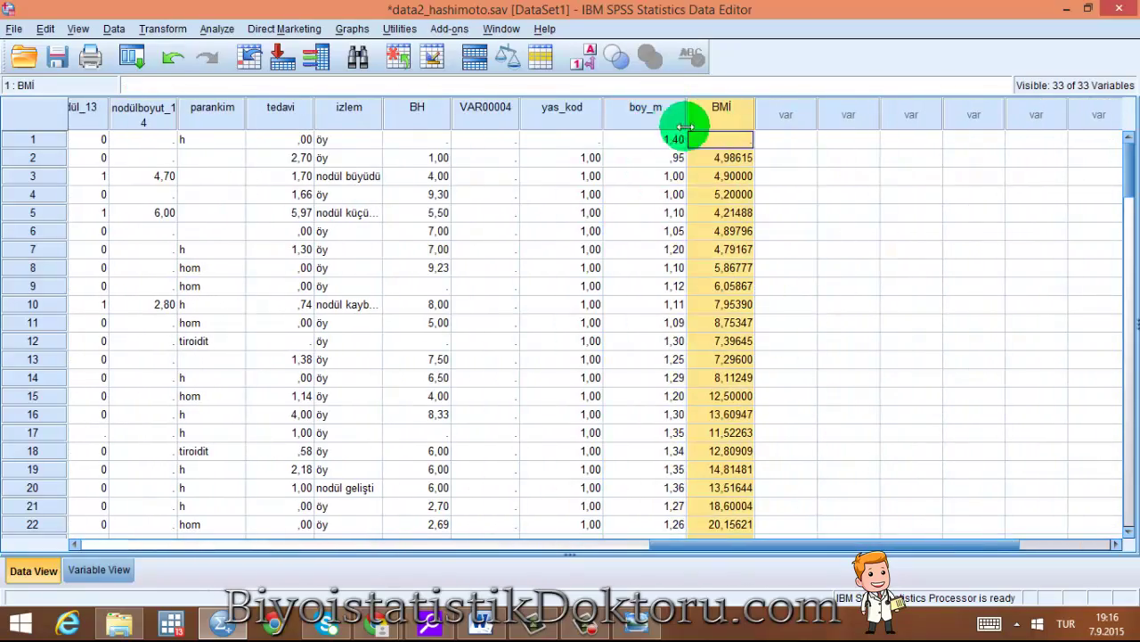
click(99, 569)
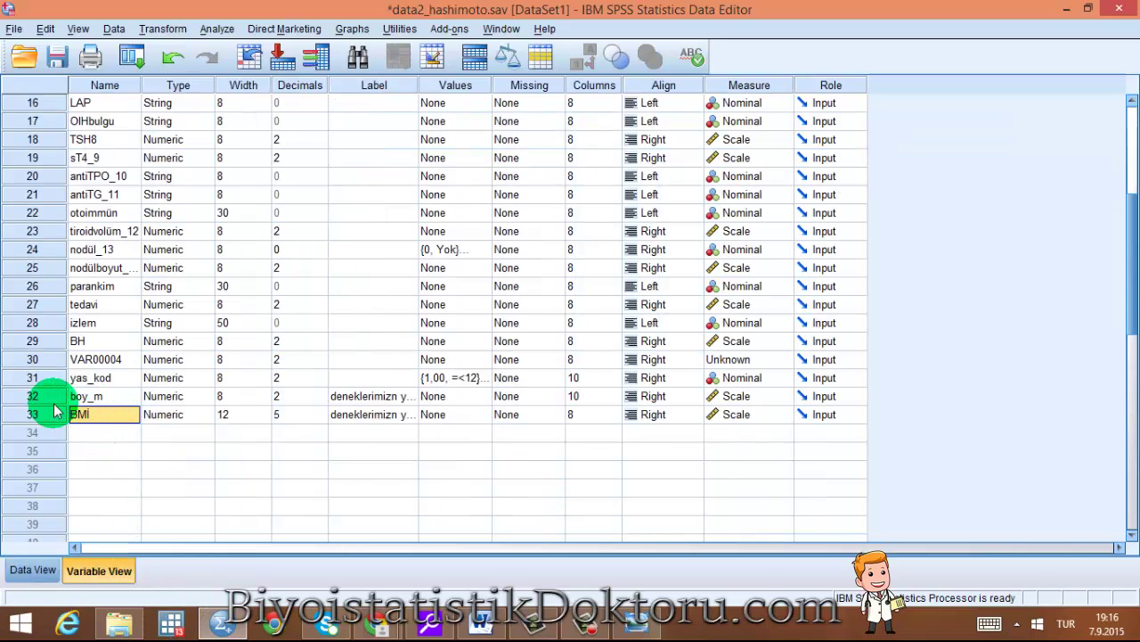
Move the boy_m and BMİ variables directly after yas, before cinsiyet1, and show the case data from the first variable
drag(41, 396, 35, 208)
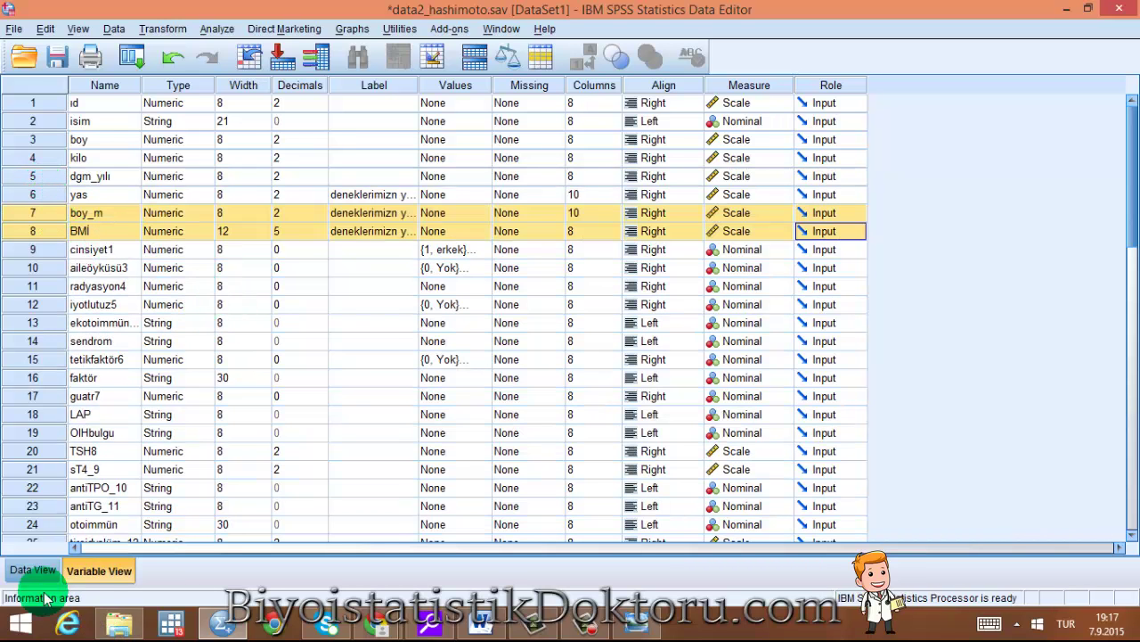
click(33, 570)
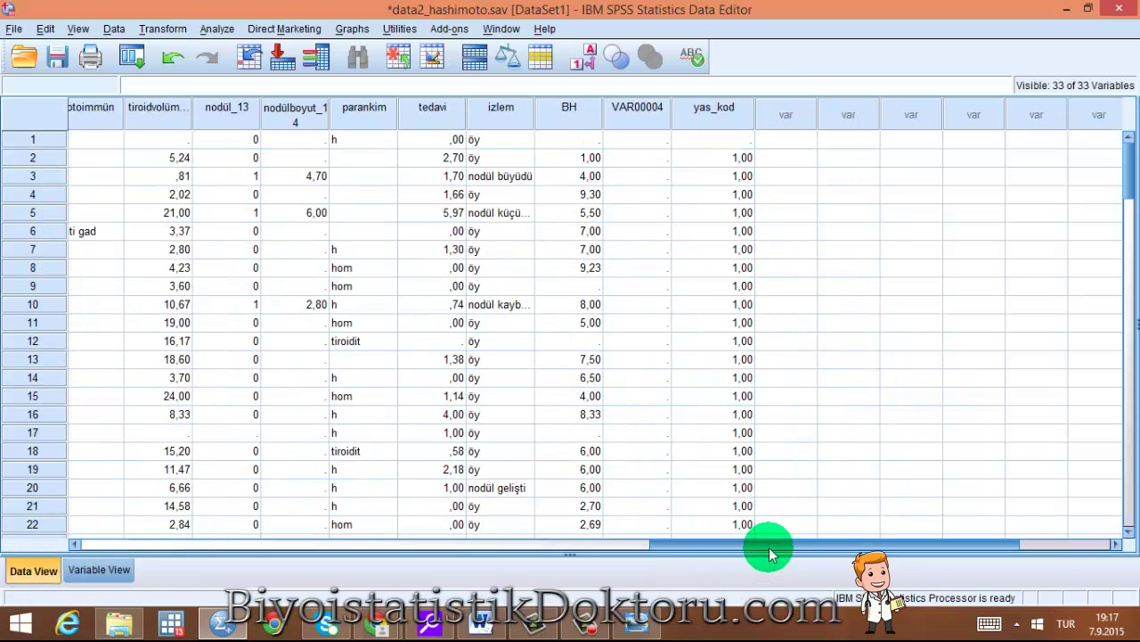
drag(764, 544, 145, 563)
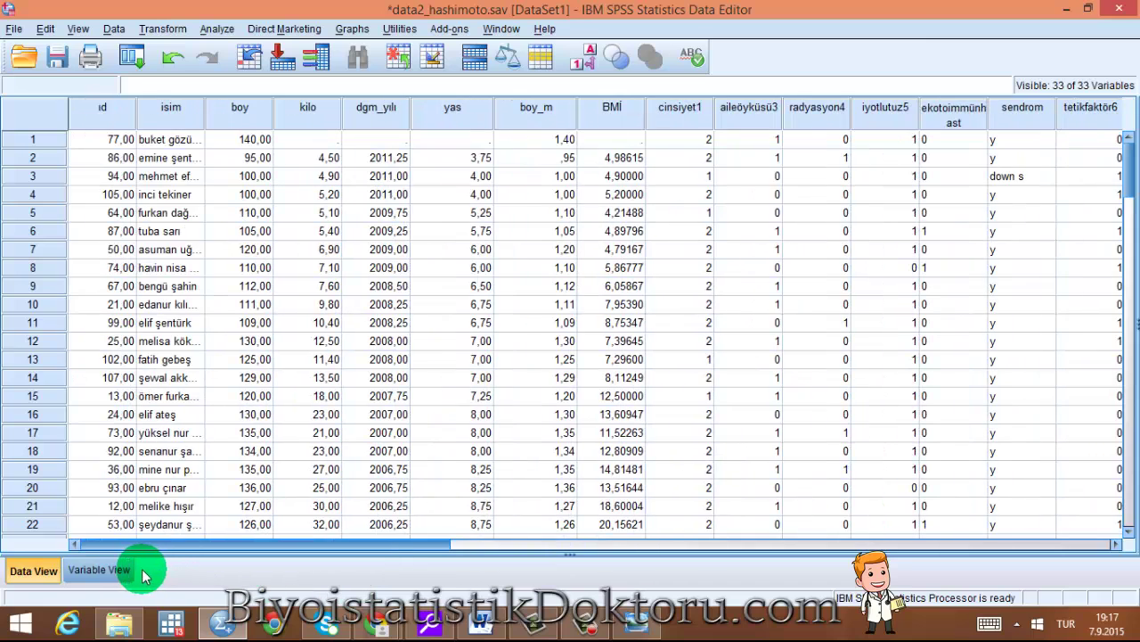
Examine the source columns boy, kilo and dgm_yılı alongside the computed columns yas, boy_m and BMİ
click(261, 121)
click(316, 122)
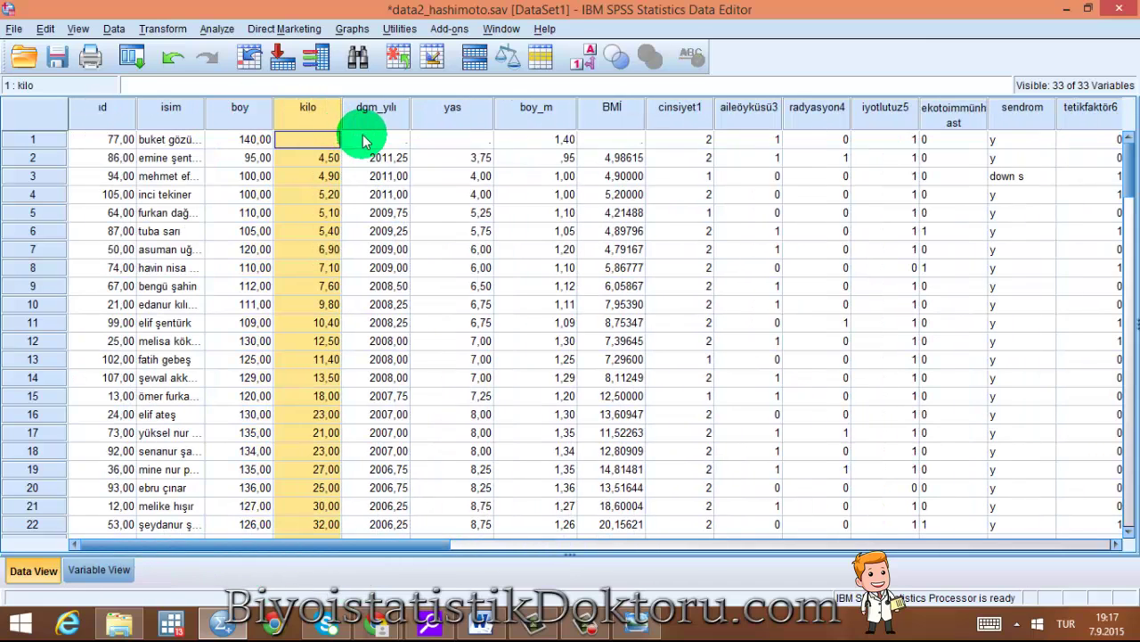
click(378, 117)
click(448, 113)
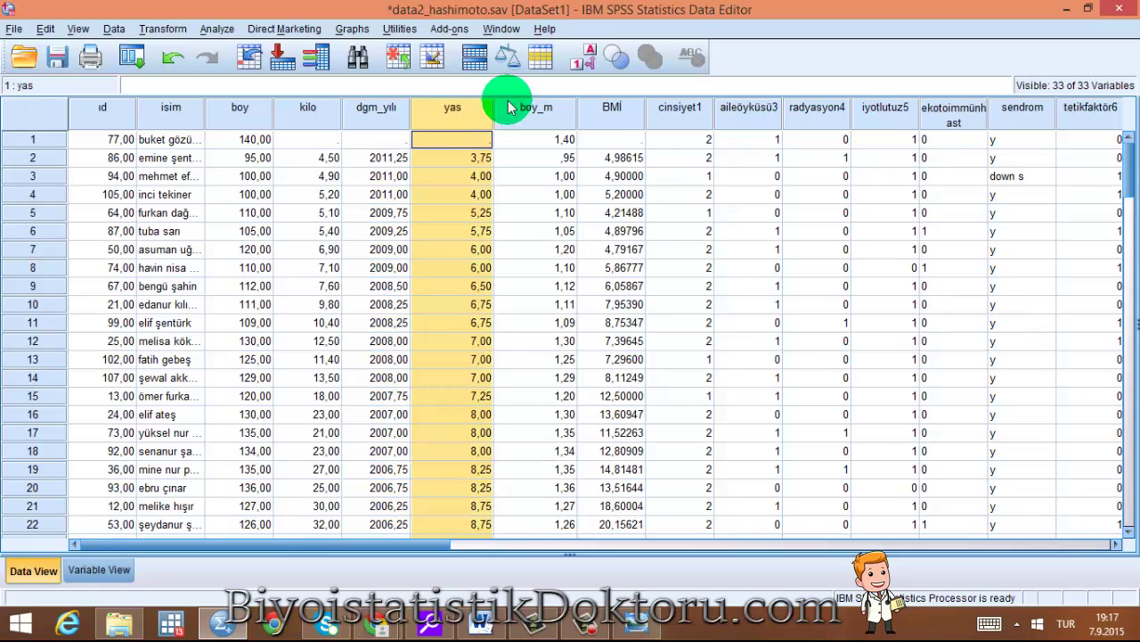
click(531, 109)
click(624, 109)
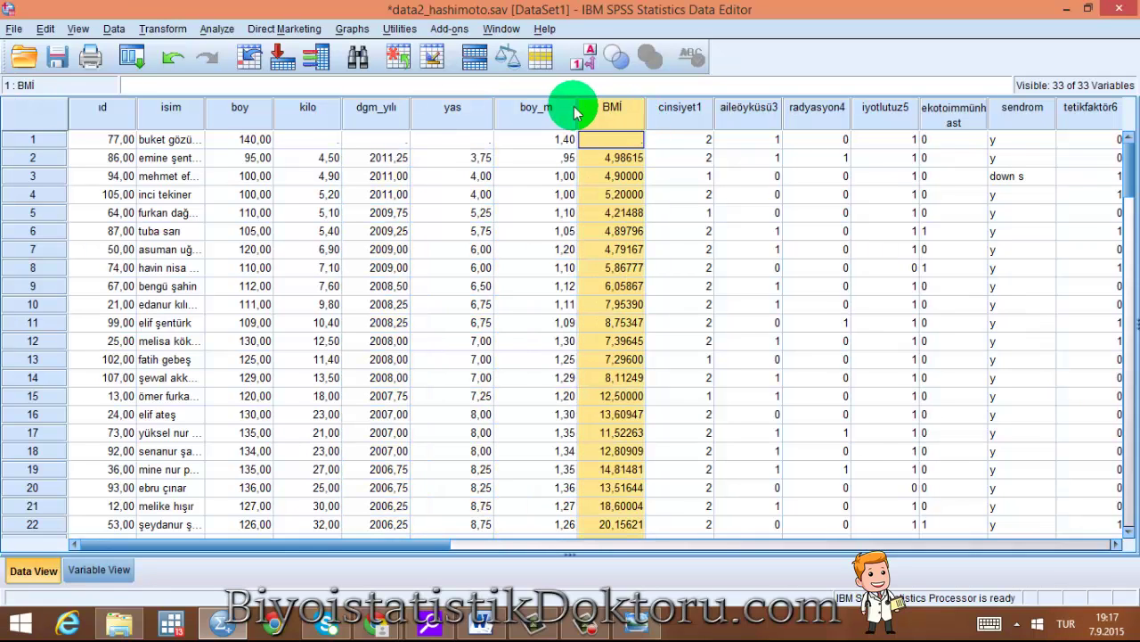
click(542, 107)
click(622, 116)
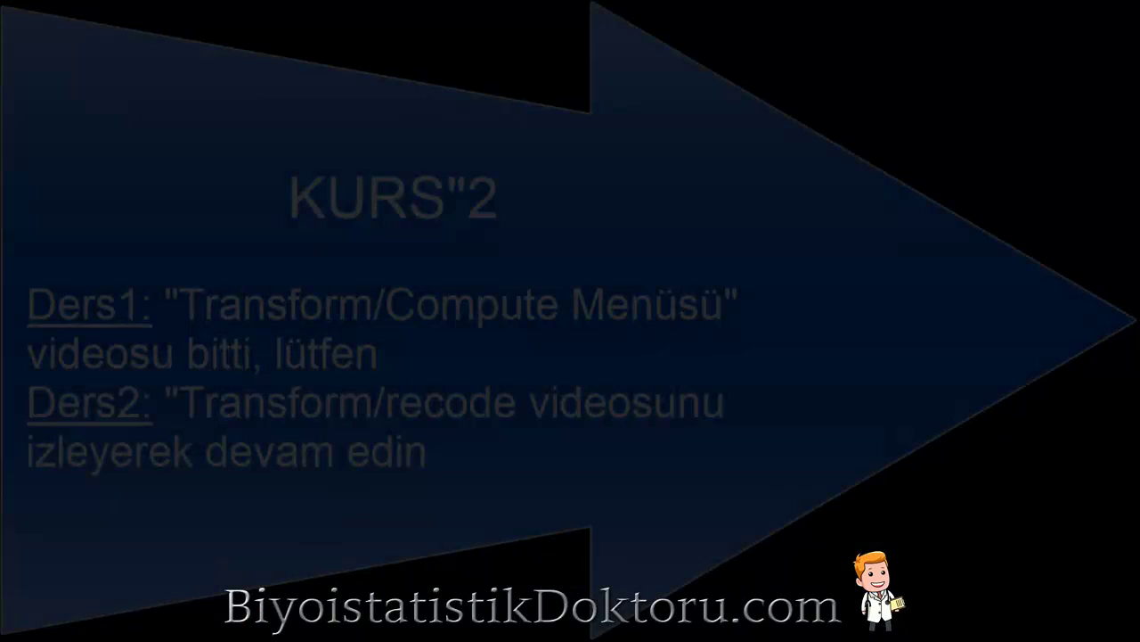